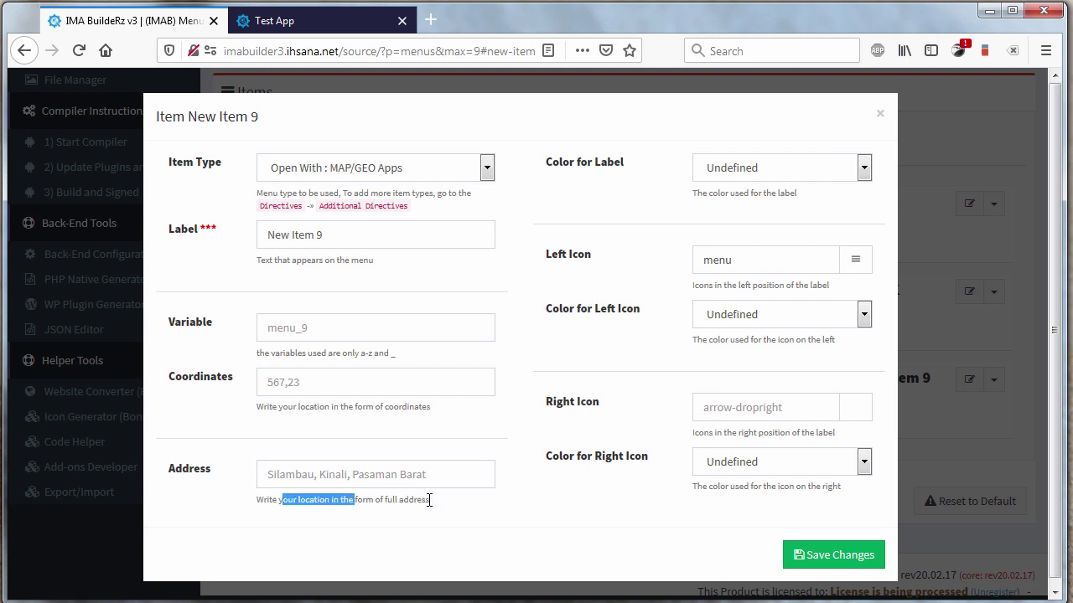
Step: Switch New Item 9 to the GooglePlay App and AppStore item types to review their fields, and close it without saving
click(432, 474)
click(401, 164)
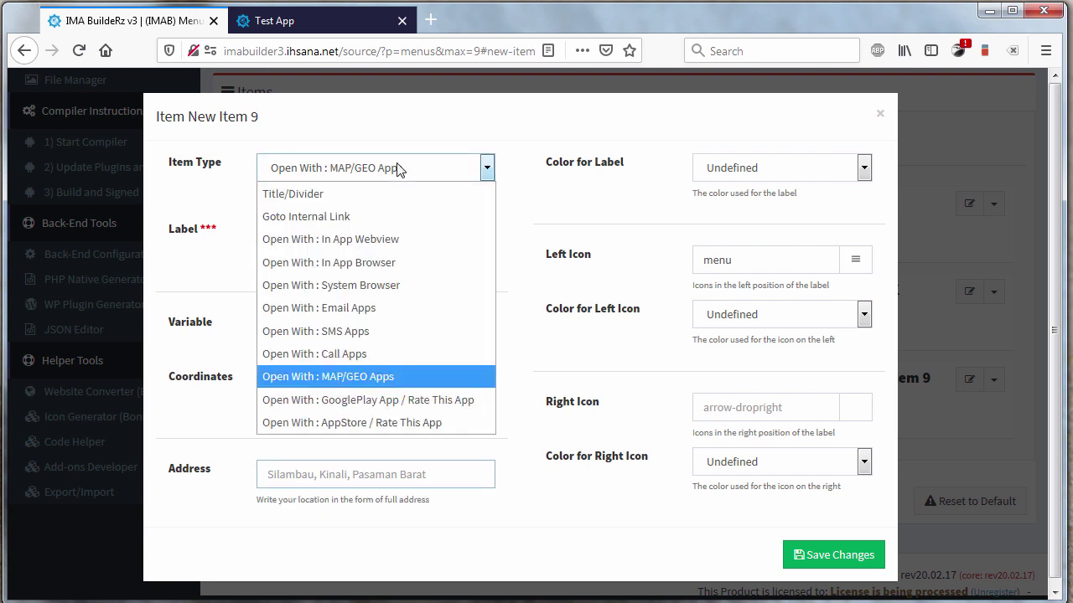
click(384, 403)
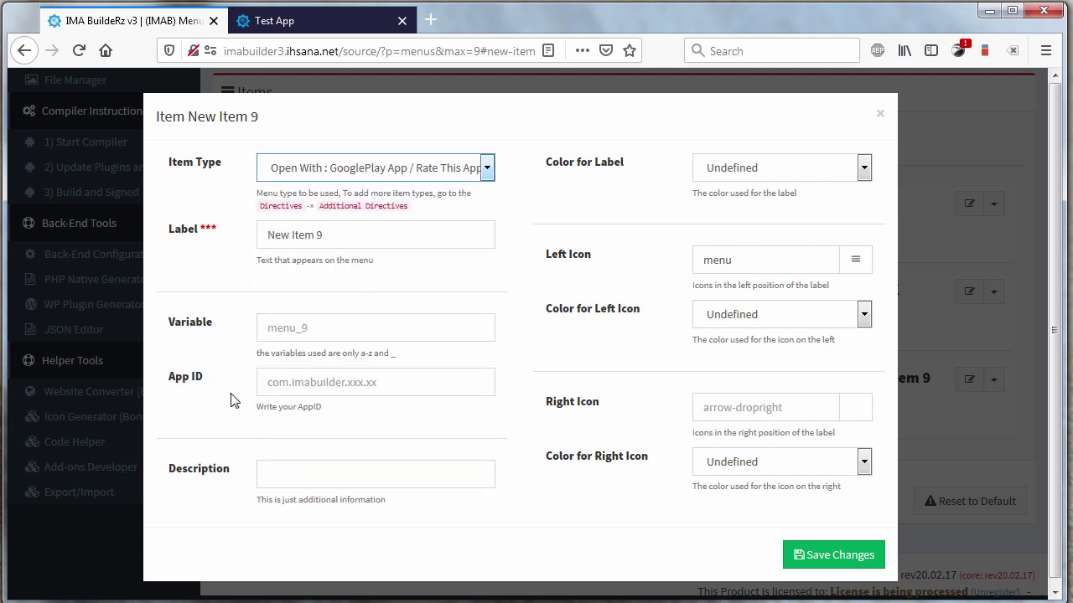
click(367, 387)
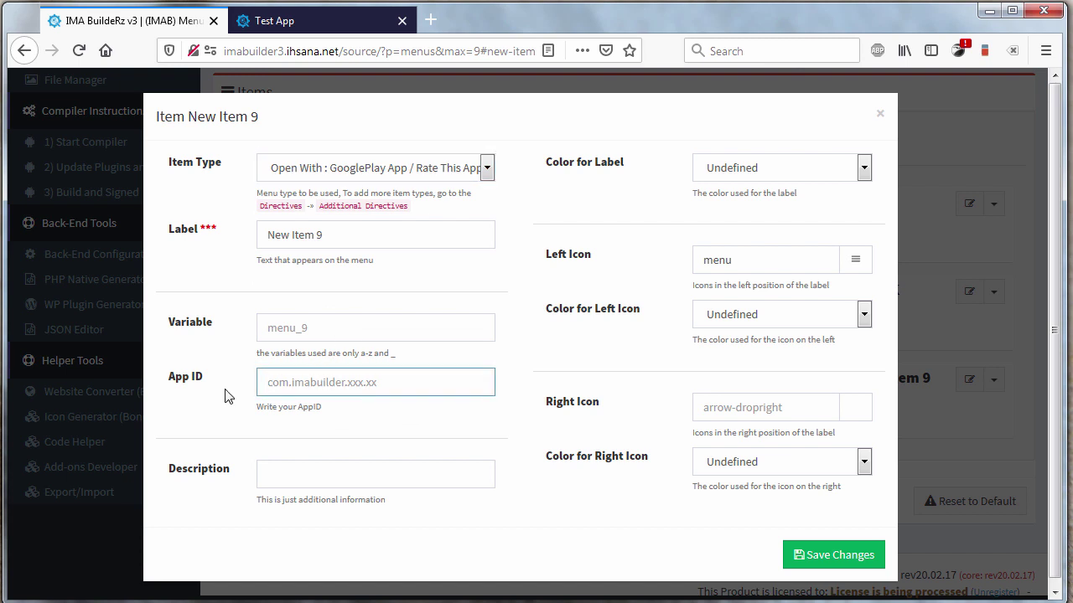
click(405, 172)
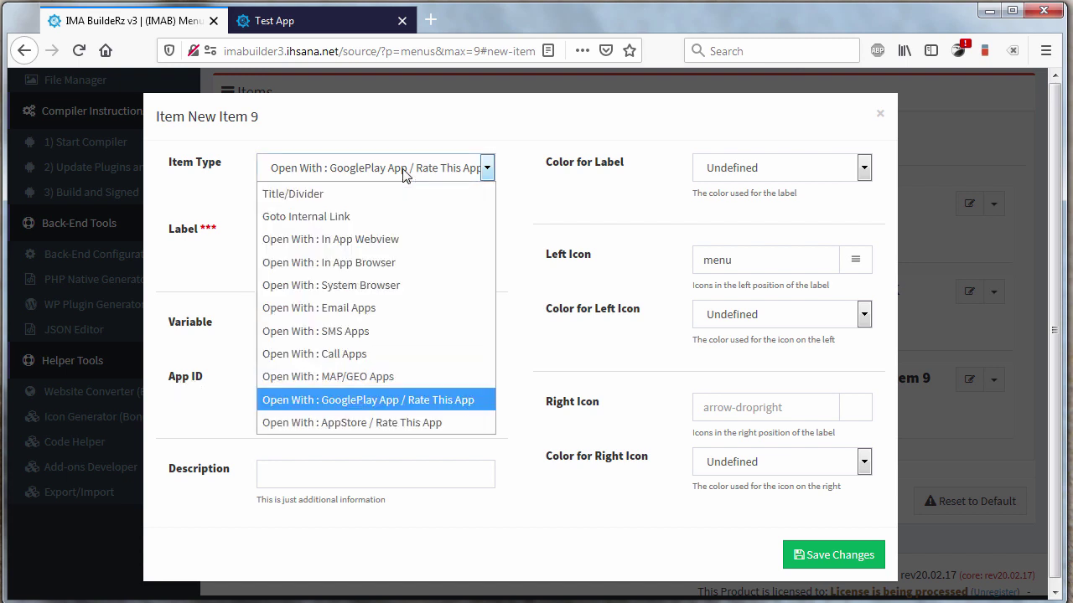
click(383, 422)
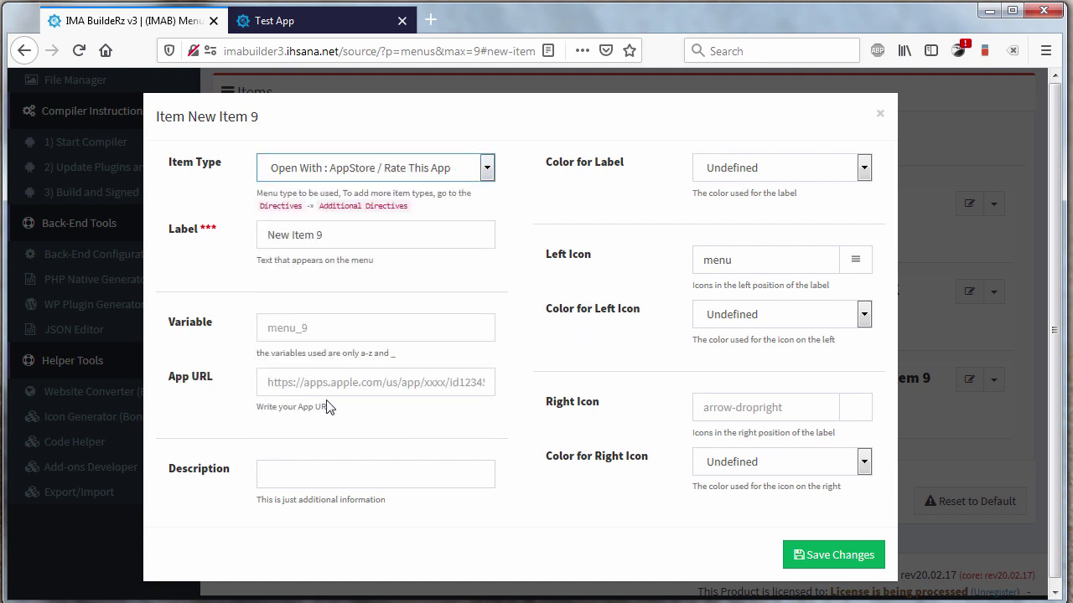
click(881, 117)
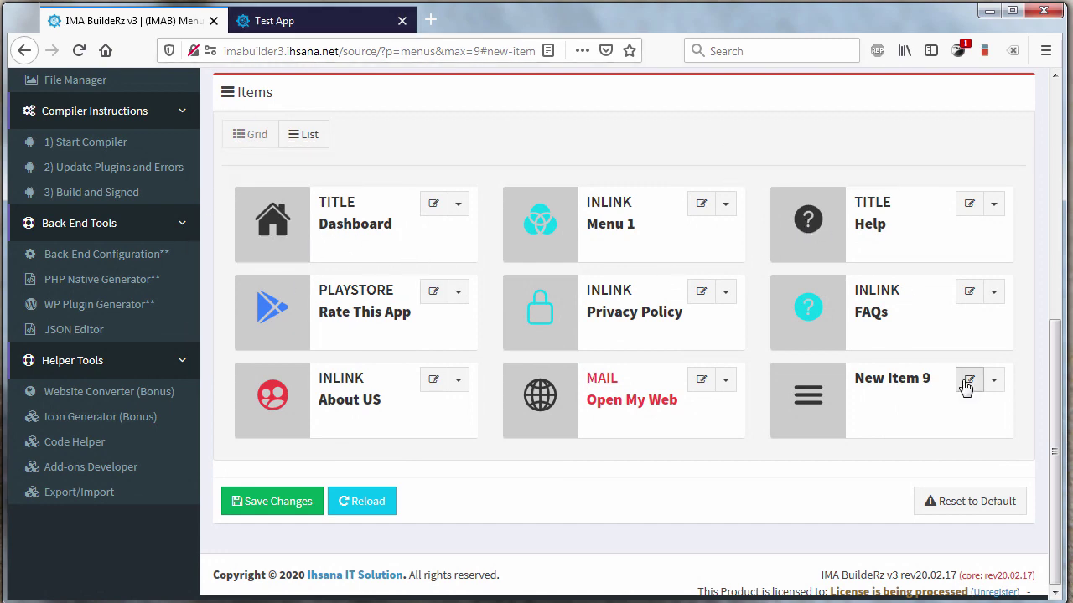
Step: Reopen New Item 9 and review the default item types it offers, leaving the item unchanged
click(968, 381)
click(310, 170)
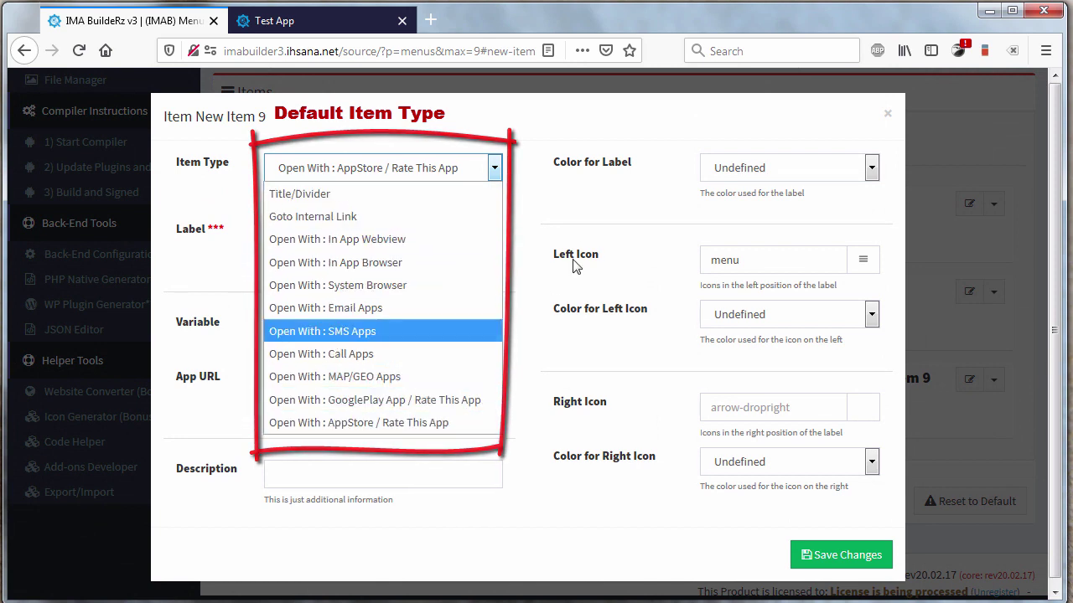
click(589, 203)
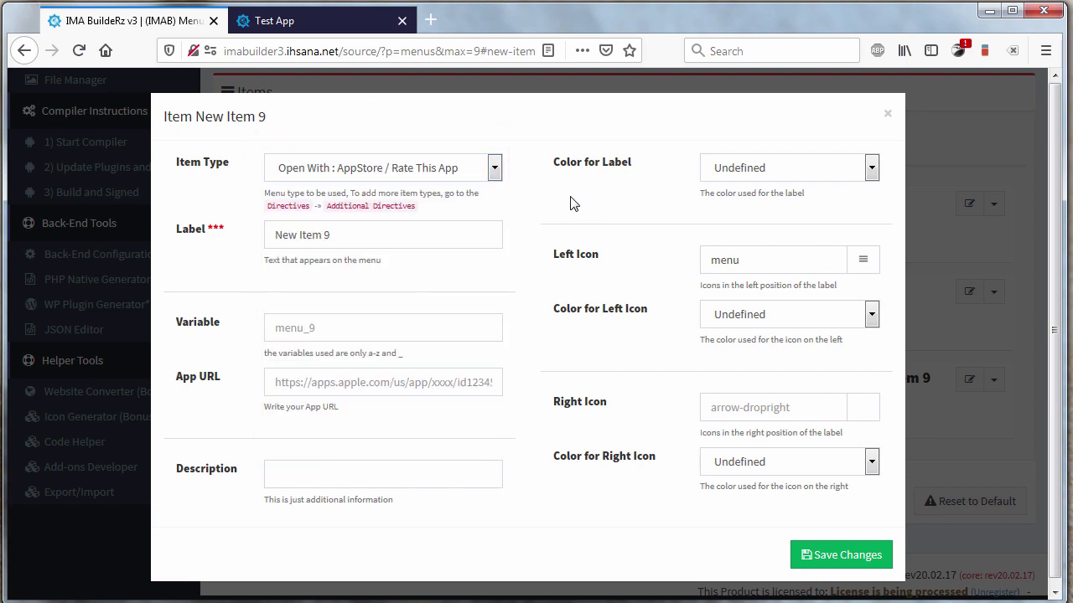
click(887, 114)
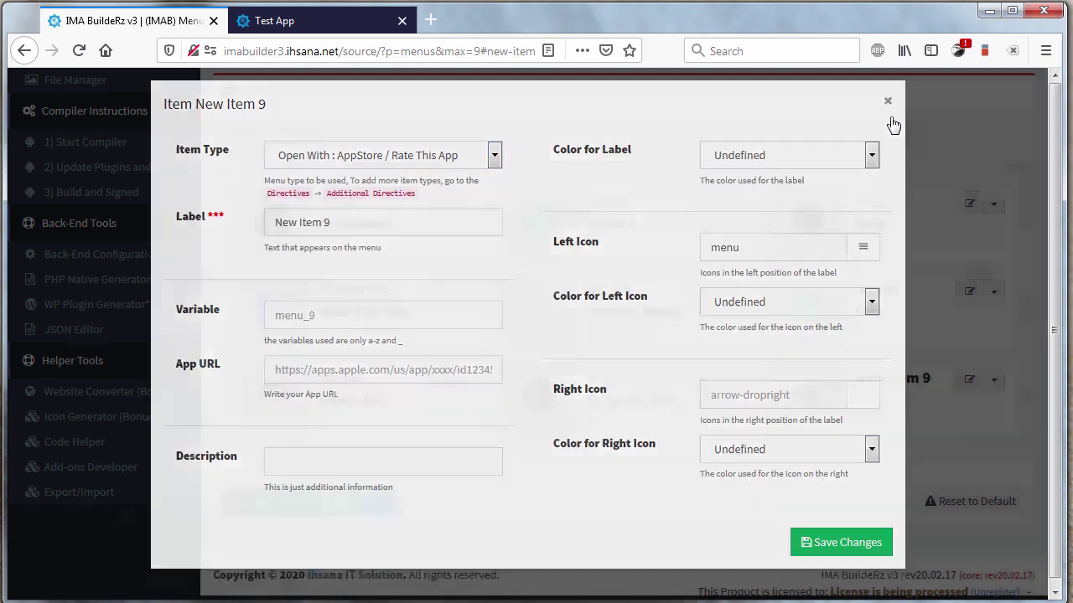
Step: Open the Directives page and examine the full list of additional directives, from Play With Youtube App to Document Scanner
scroll(149, 284, up, 3)
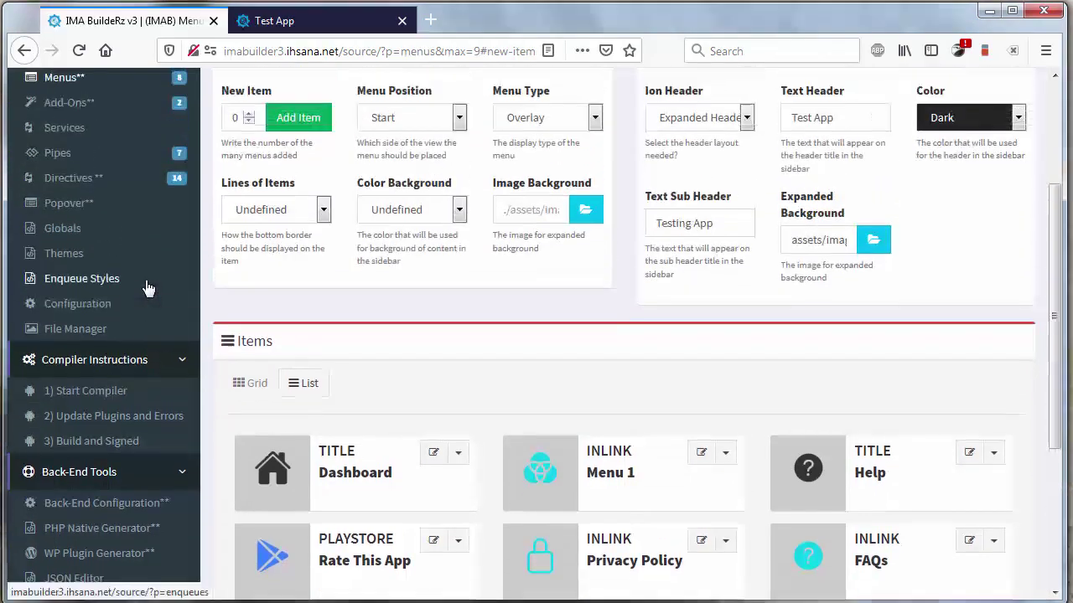
click(76, 191)
scroll(754, 417, down, 4)
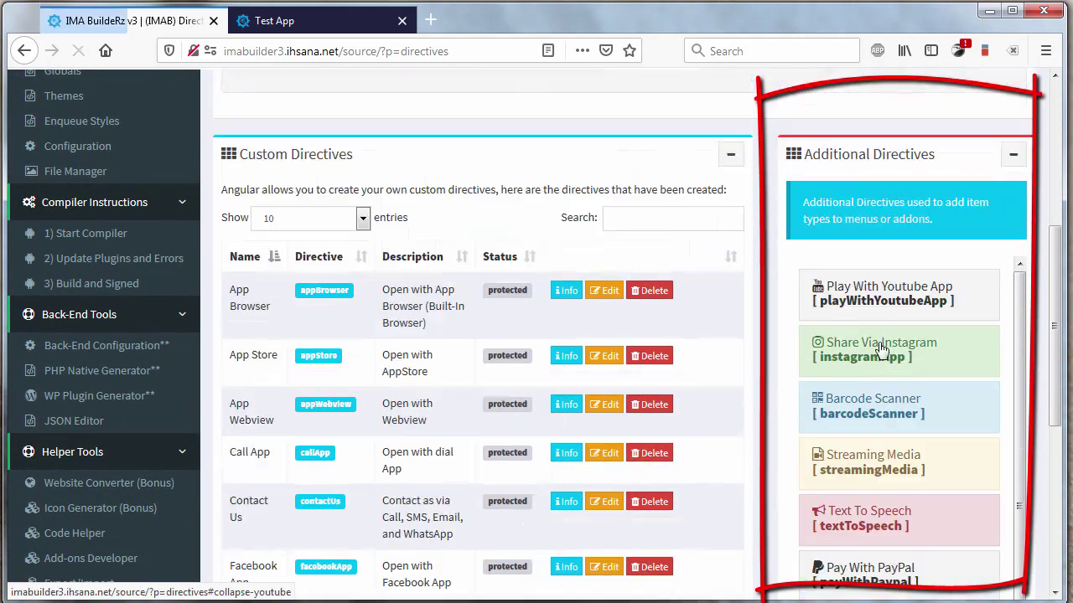
scroll(825, 545, down, 1)
scroll(901, 411, down, 7)
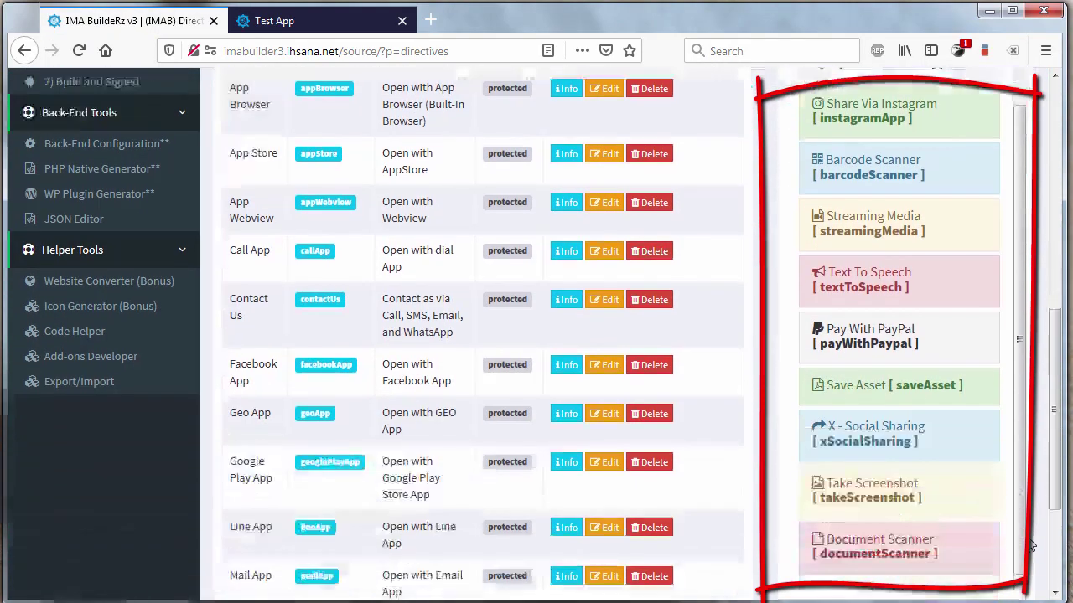
scroll(923, 129, up, 1)
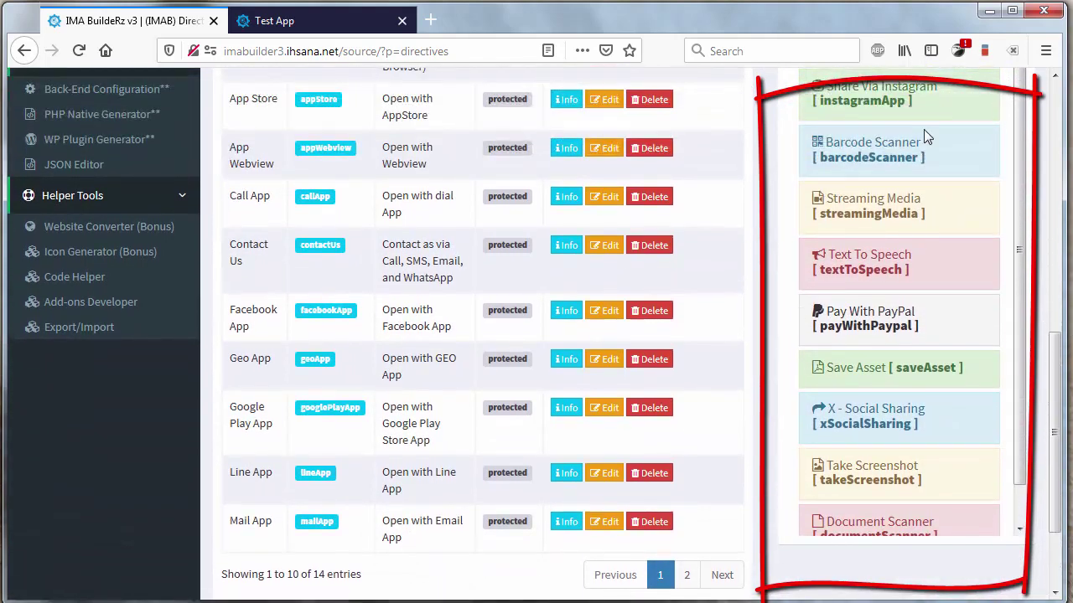
scroll(1021, 384, up, 3)
scroll(1026, 391, down, 1)
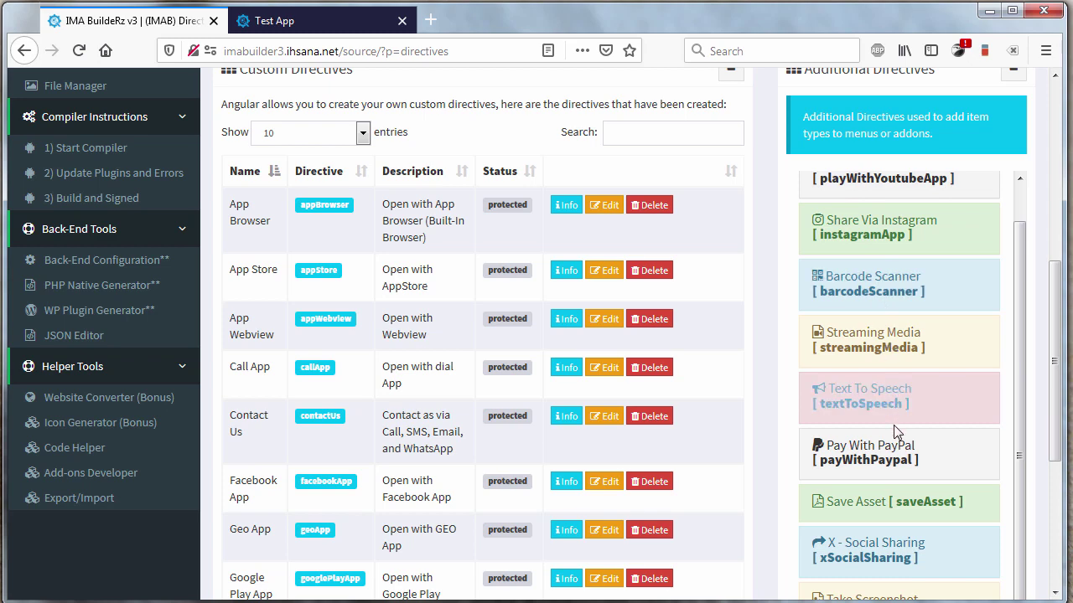
scroll(904, 457, down, 5)
scroll(922, 394, up, 1)
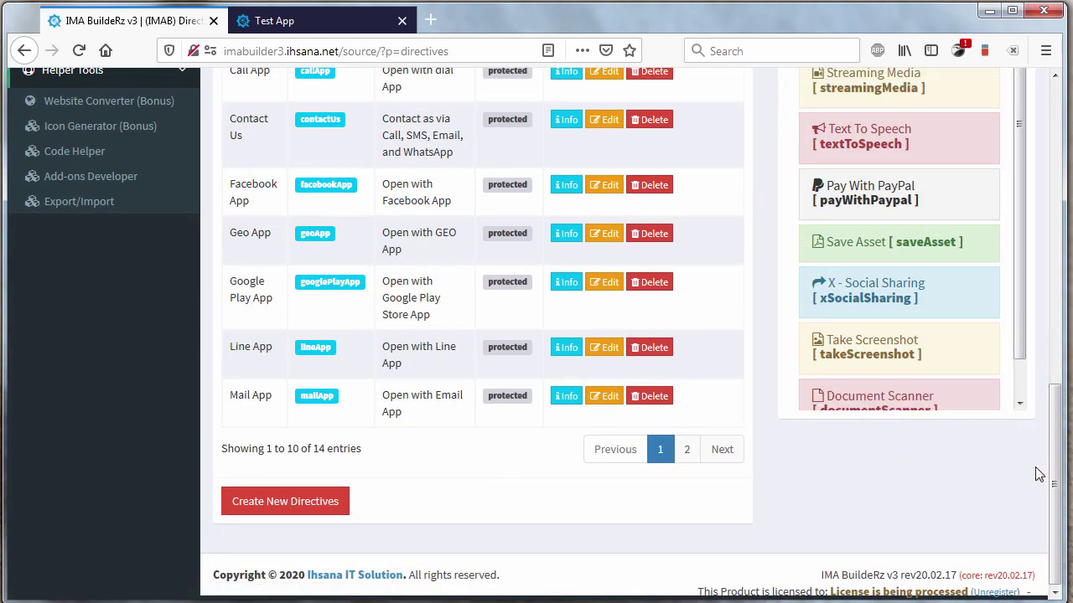
scroll(1056, 473, up, 2)
scroll(1018, 408, down, 1)
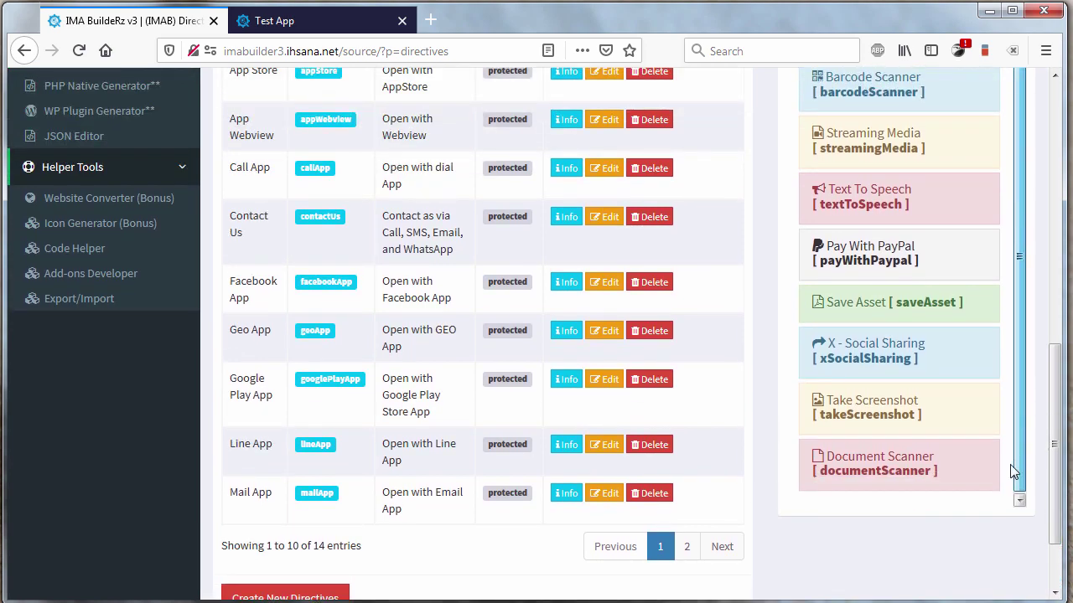
scroll(940, 408, up, 5)
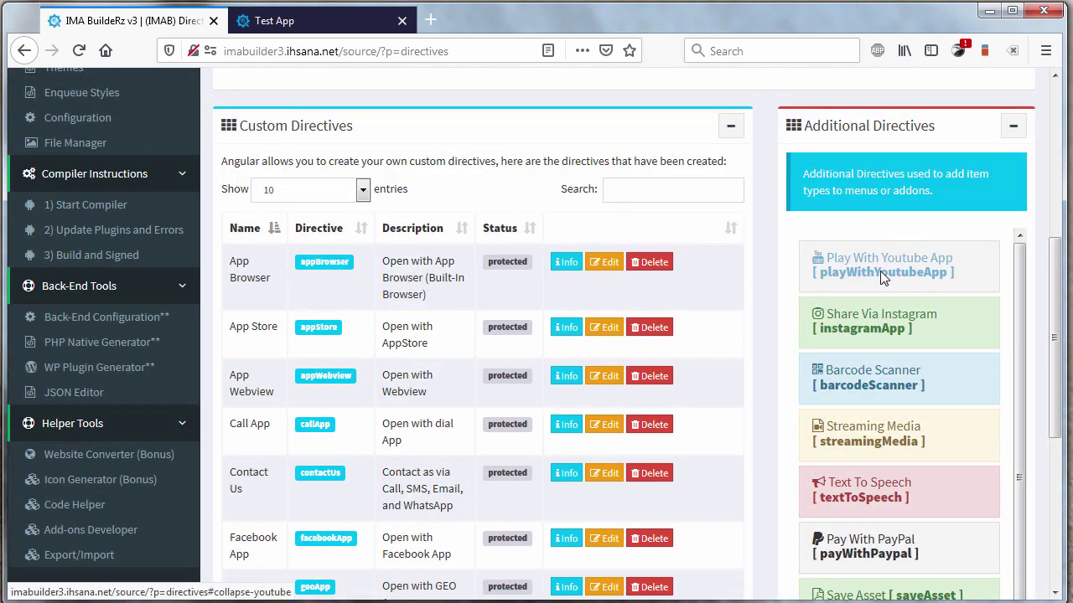
Step: Enter the API key for the Play With Youtube App additional directive and generate its code
click(882, 277)
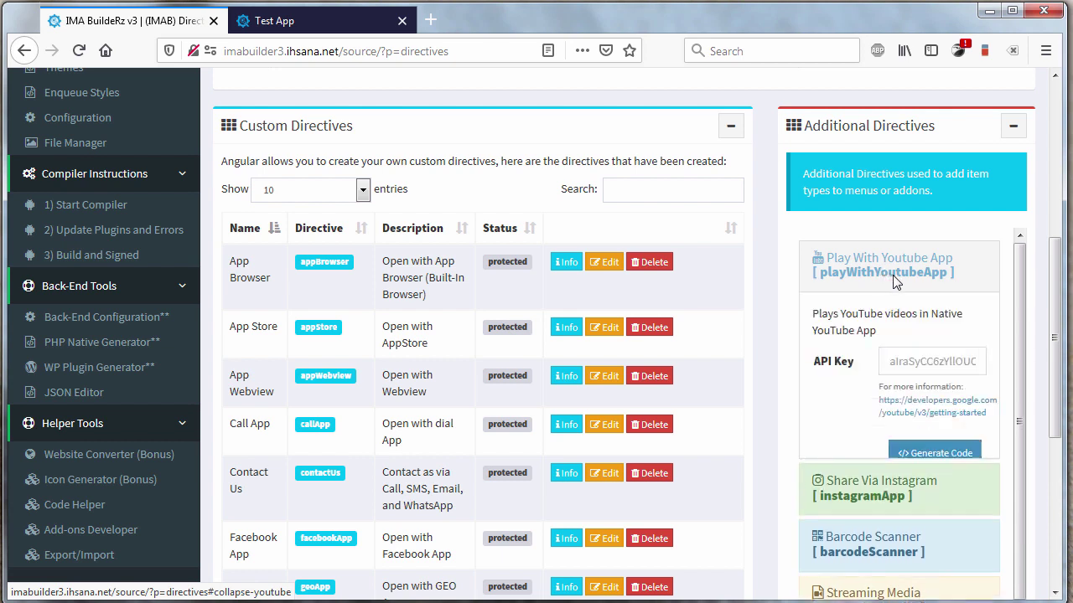
click(899, 362)
click(898, 361)
click(913, 418)
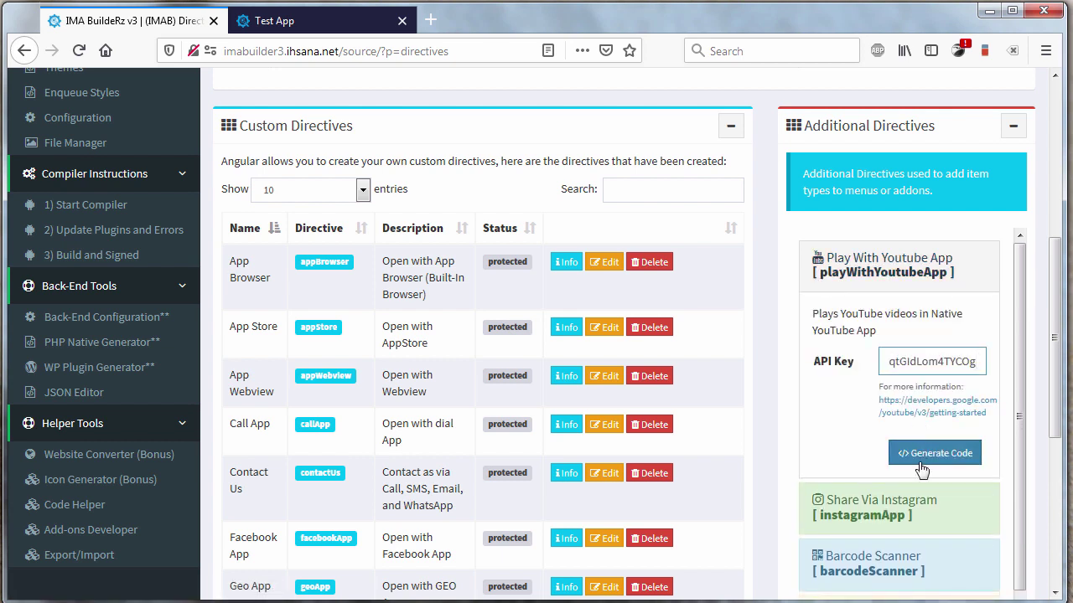
click(925, 463)
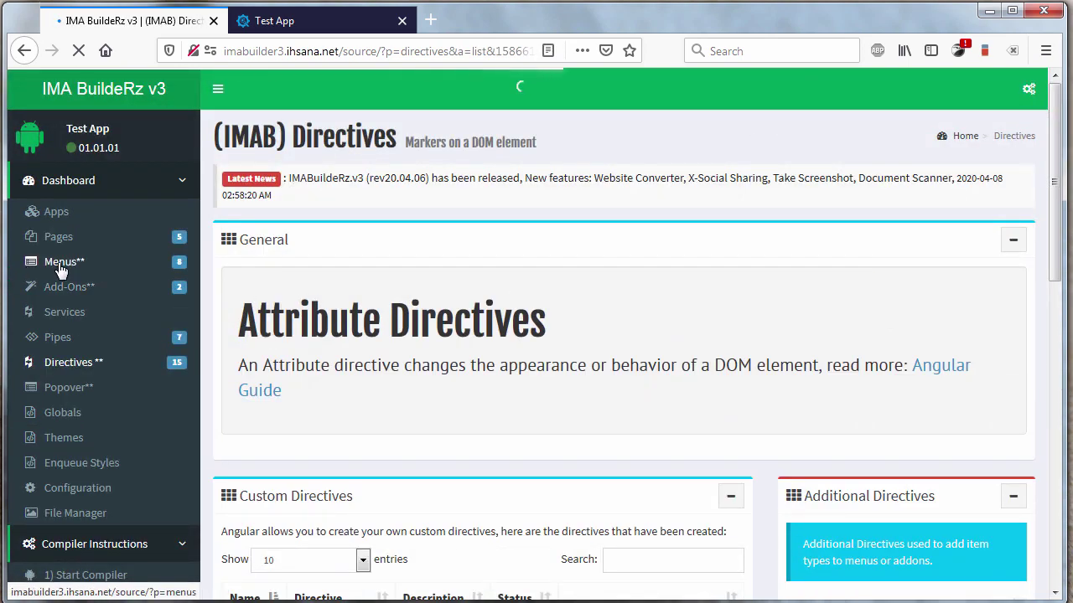
Step: Return to the Menus page and check Menu 1's item types for the Youtube App option, closing the item without changes
click(60, 266)
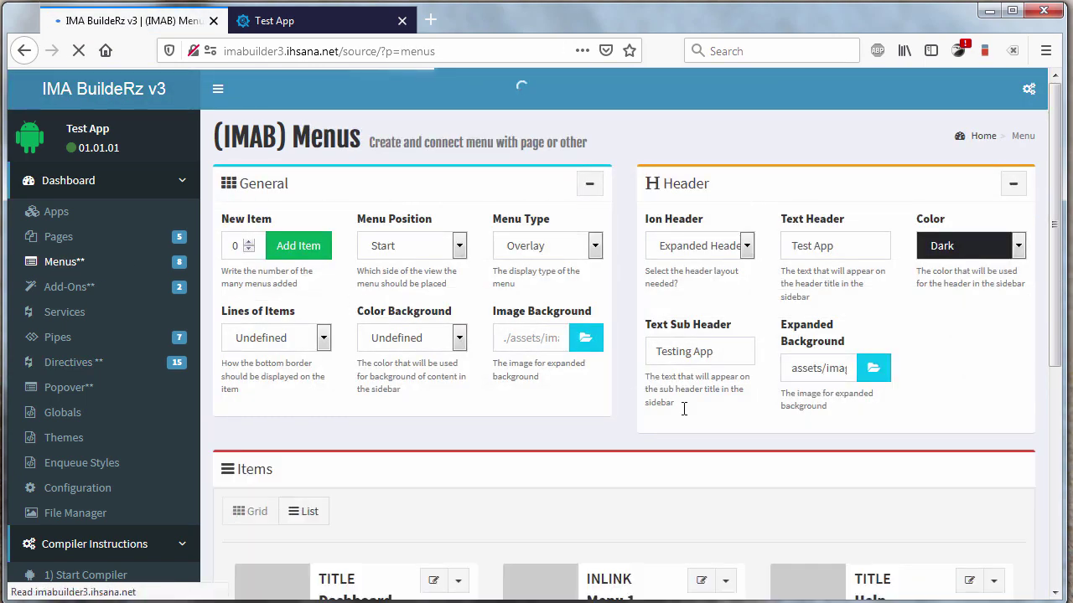
scroll(687, 414, down, 6)
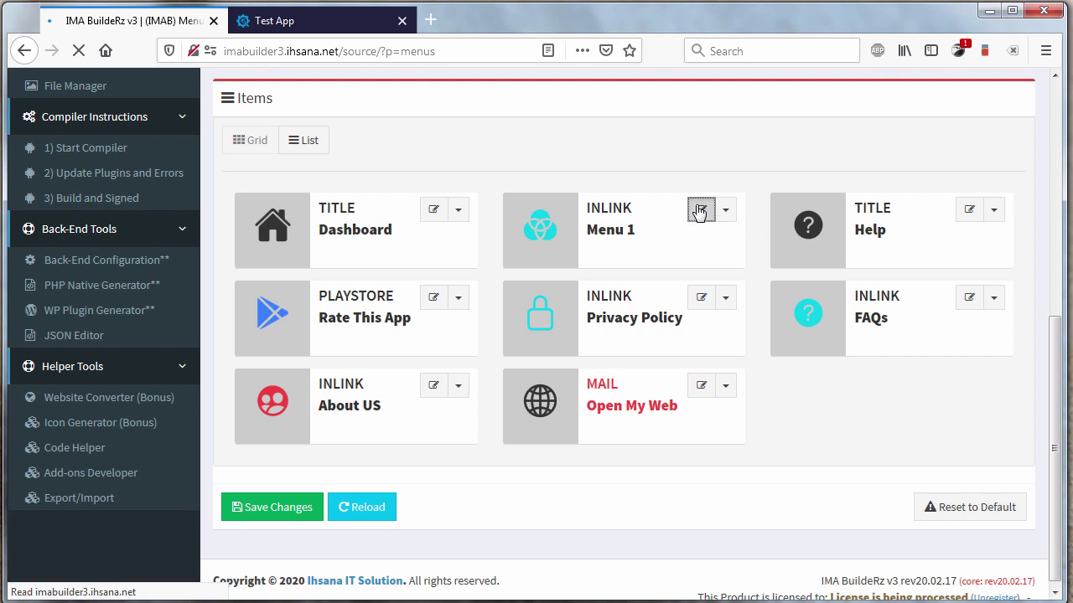
click(700, 210)
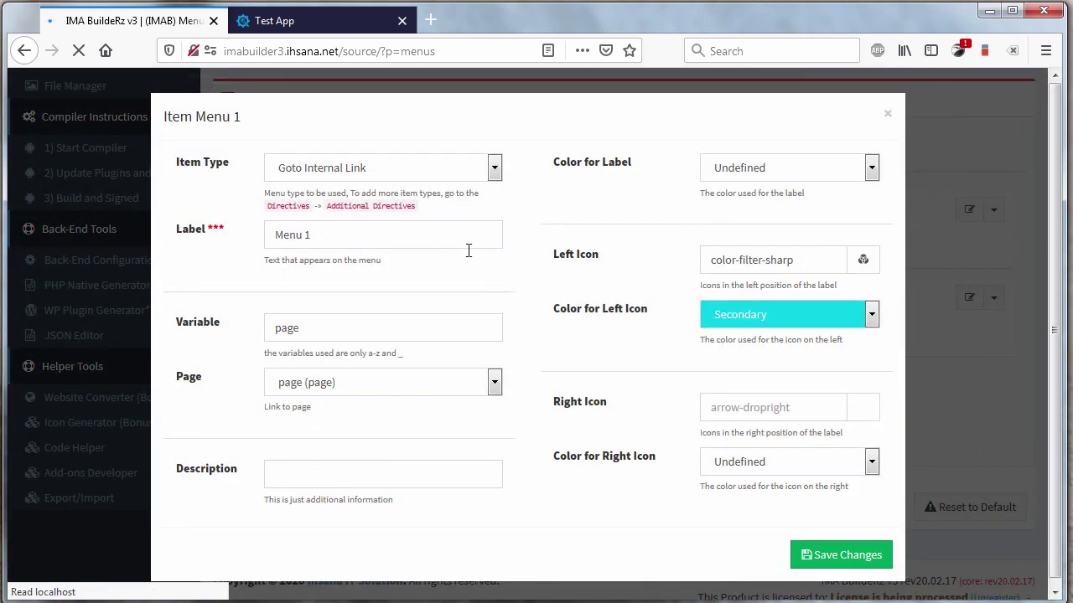
click(473, 169)
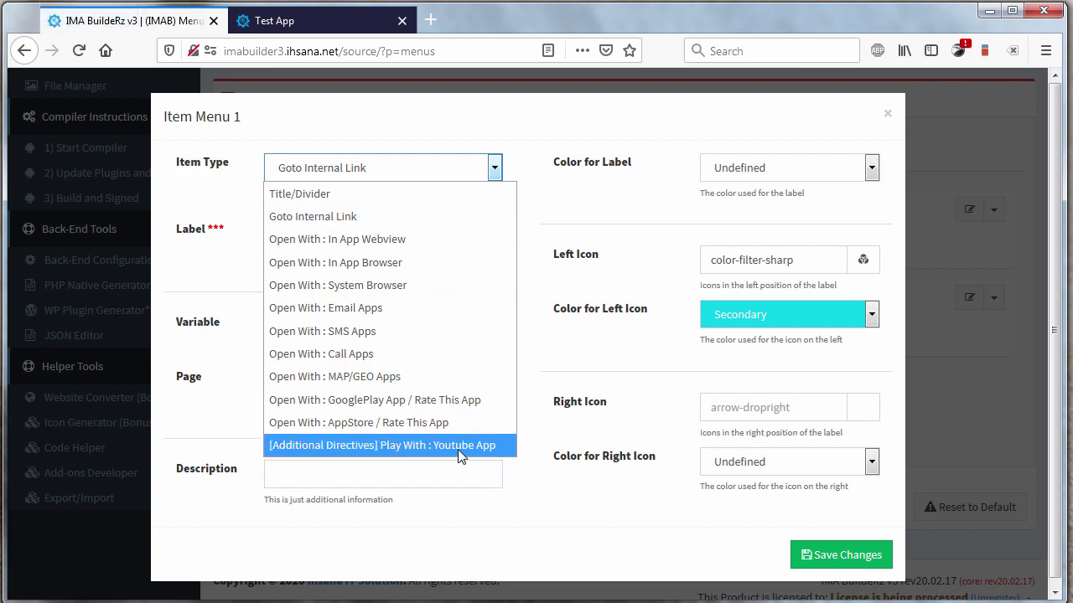
click(940, 171)
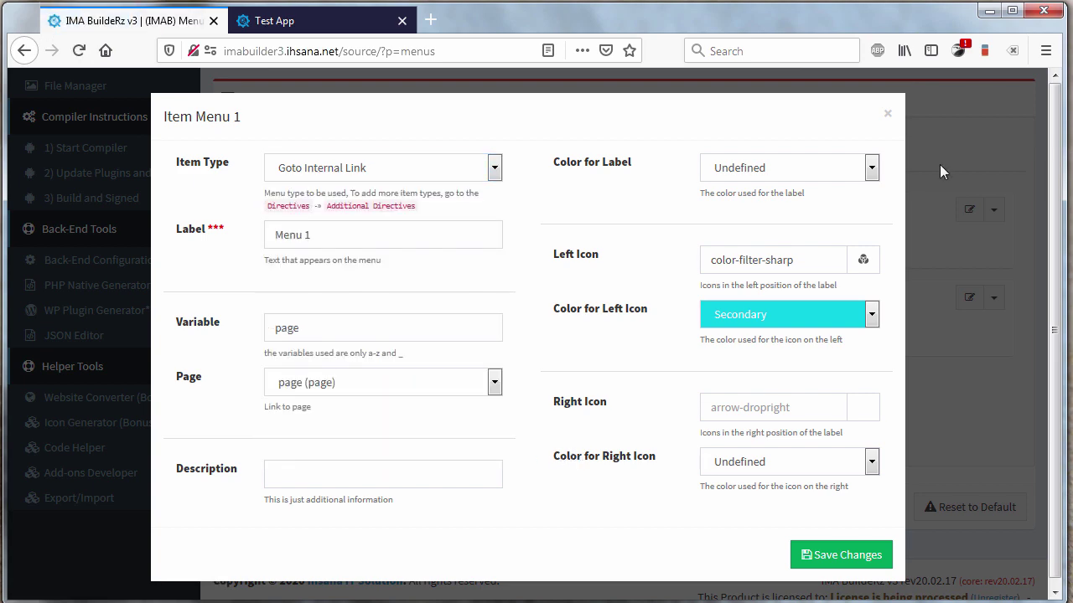
click(888, 116)
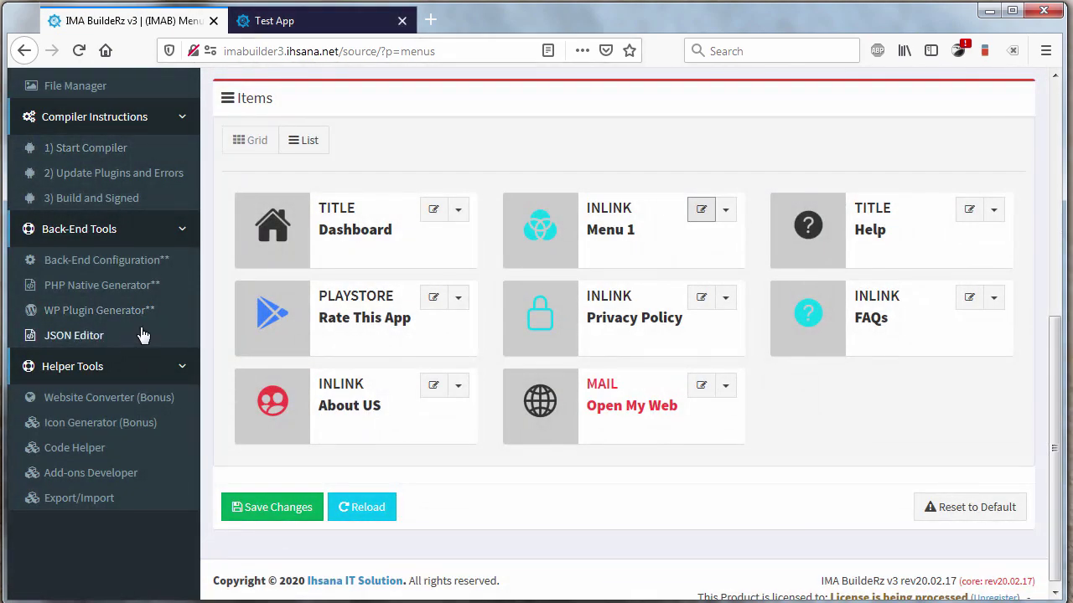
Step: Open the Directives page in a new browser tab and switch to it
scroll(144, 336, up, 5)
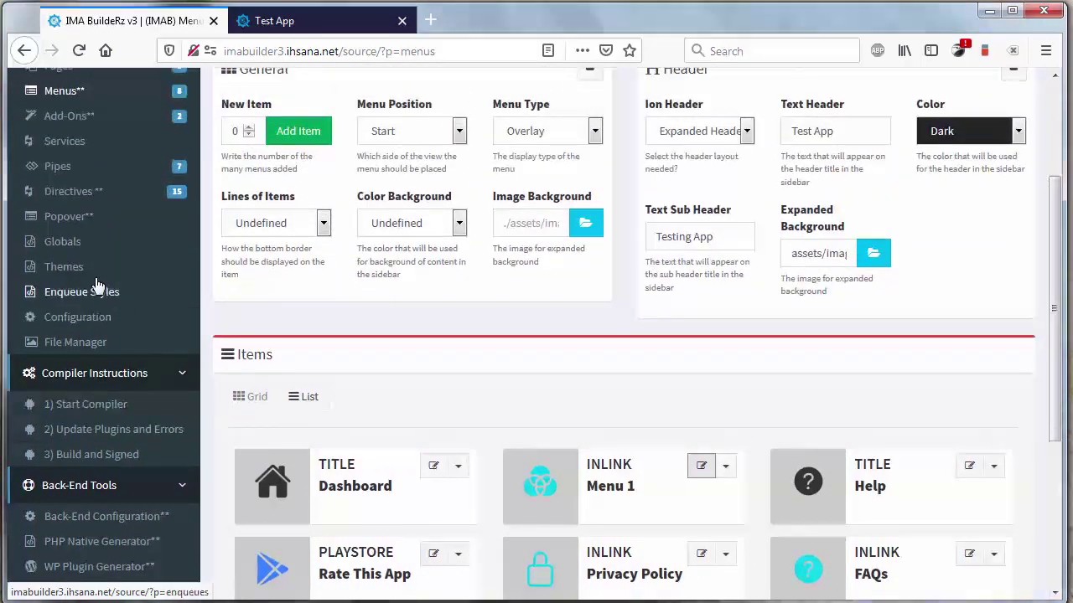
right_click(72, 193)
click(101, 201)
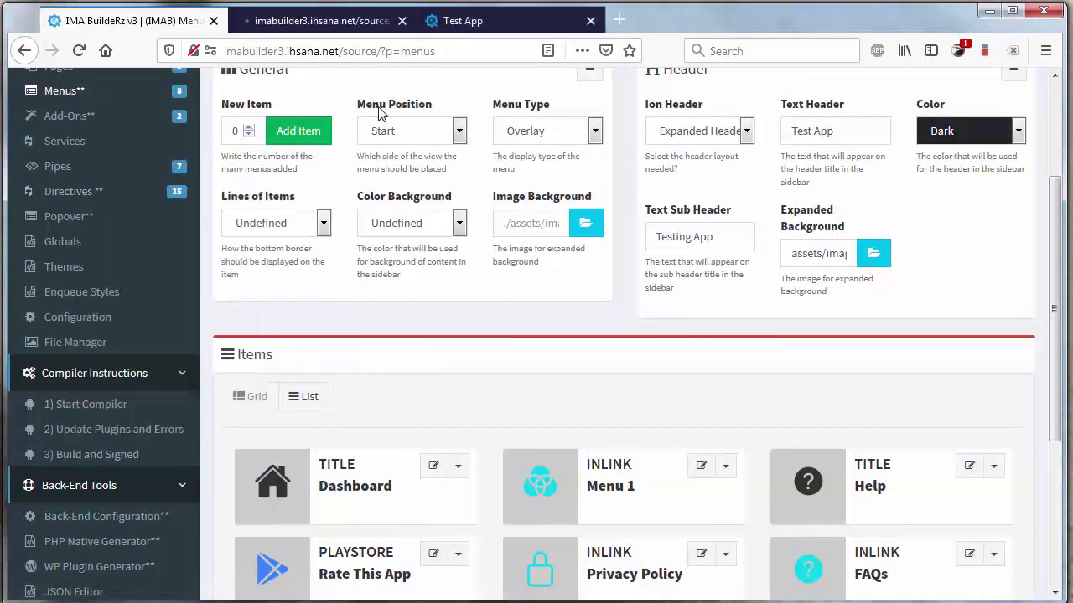
click(333, 27)
Step: Generate the code for the Barcode Scanner additional directive
scroll(991, 480, down, 5)
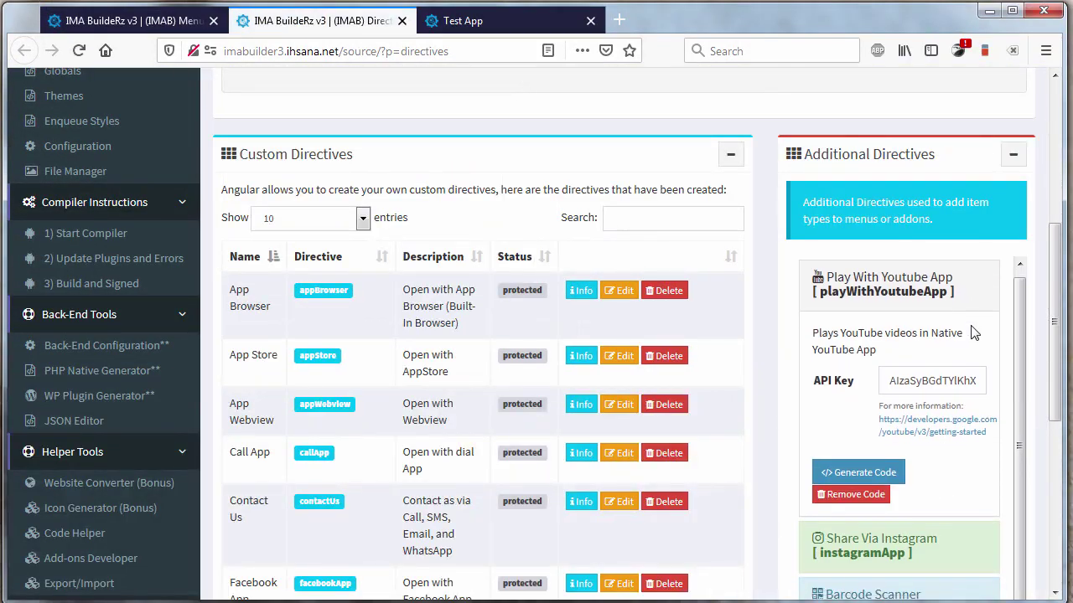
scroll(958, 364, down, 3)
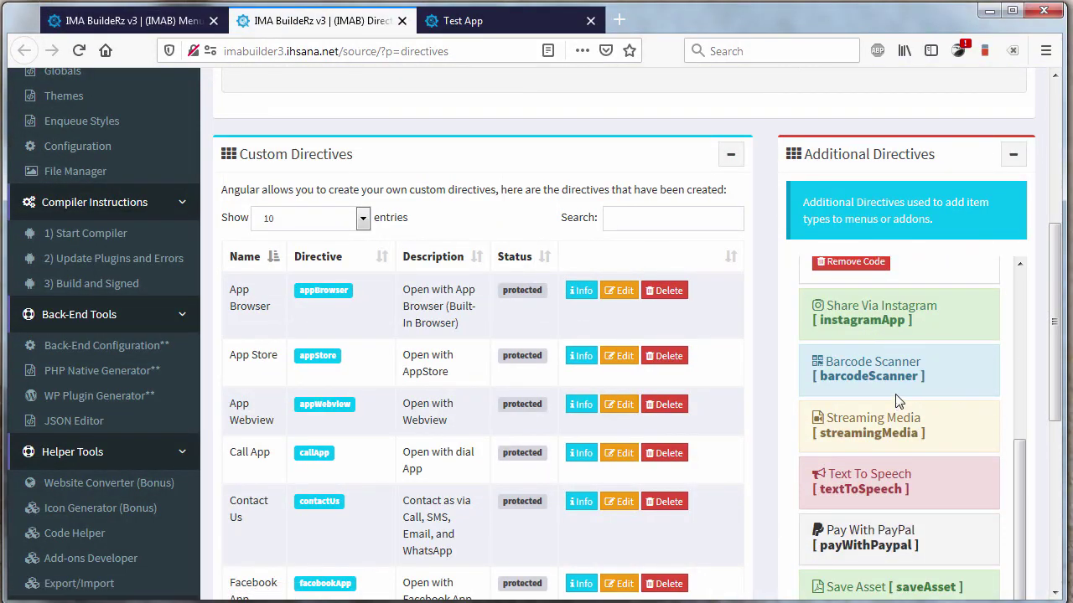
click(890, 373)
click(937, 466)
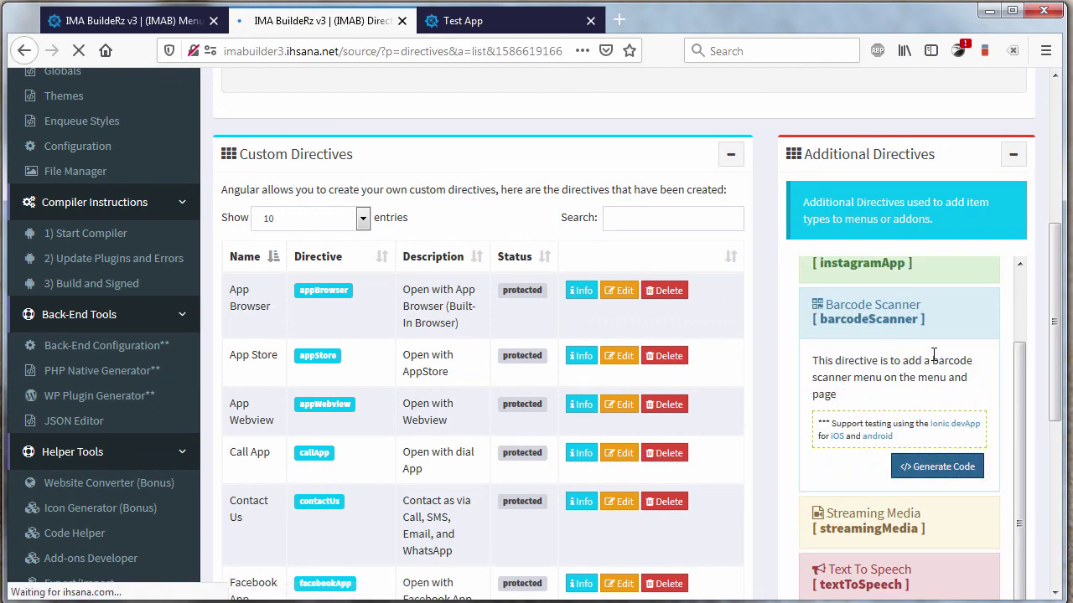
Step: Expand the Streaming Media additional directive to read its description, and collapse it again
scroll(937, 361, down, 3)
scroll(938, 362, down, 5)
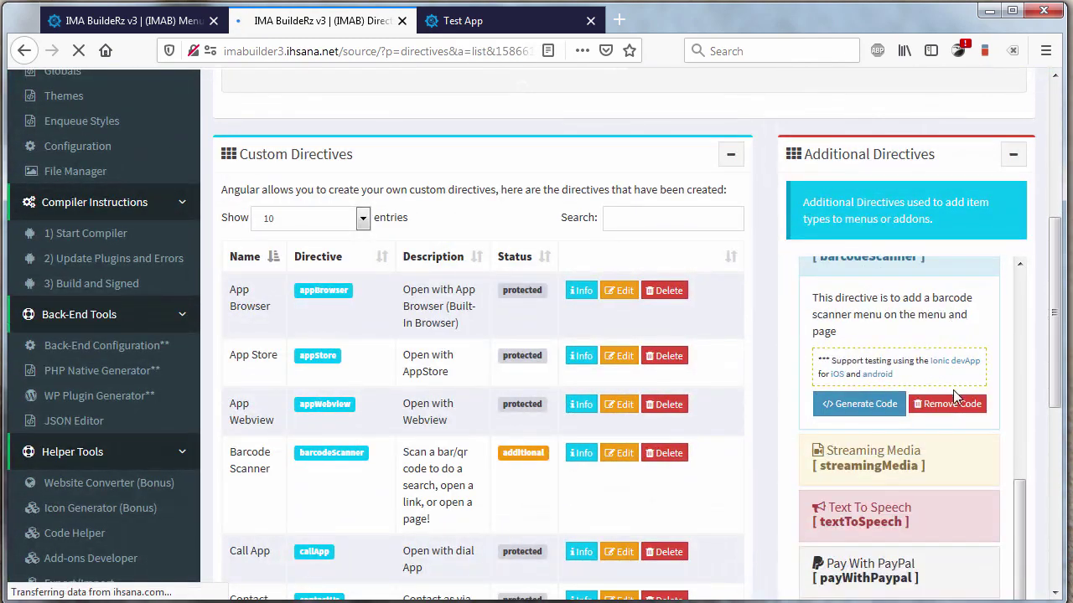
click(863, 427)
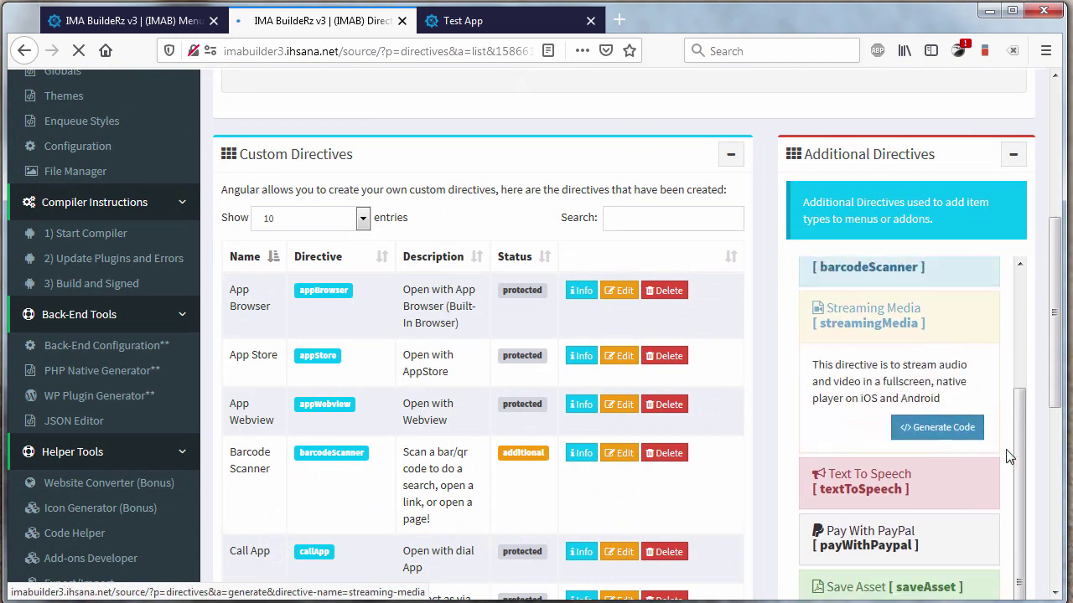
click(923, 312)
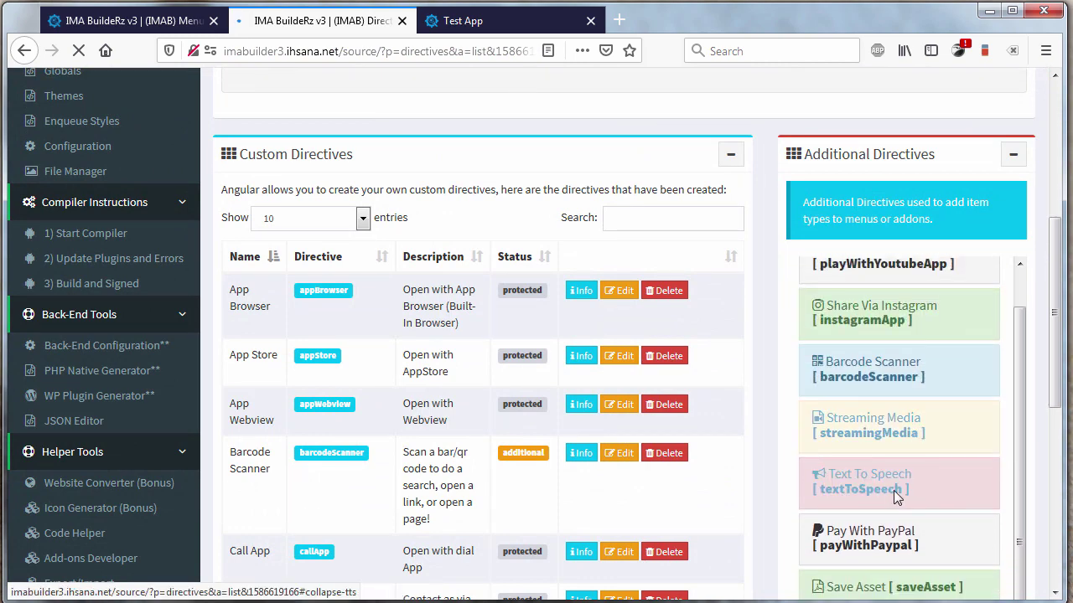
Step: Generate the code for the Text To Speech additional directive
click(895, 490)
scroll(963, 486, down, 3)
click(931, 484)
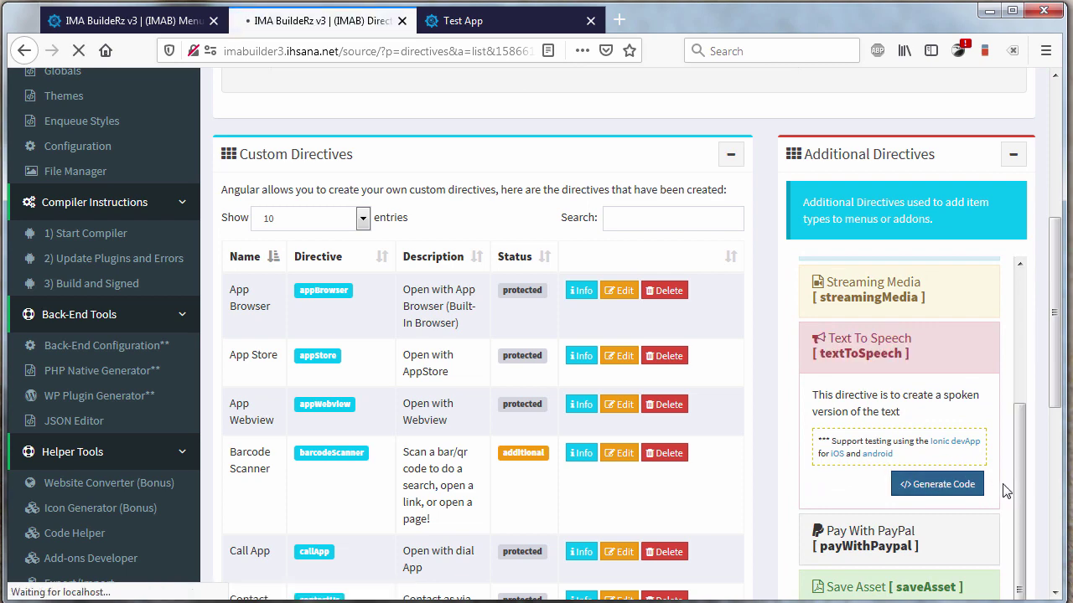
Step: Expand the Pay With PayPal additional directive and fill in its production client ID
scroll(972, 453, down, 5)
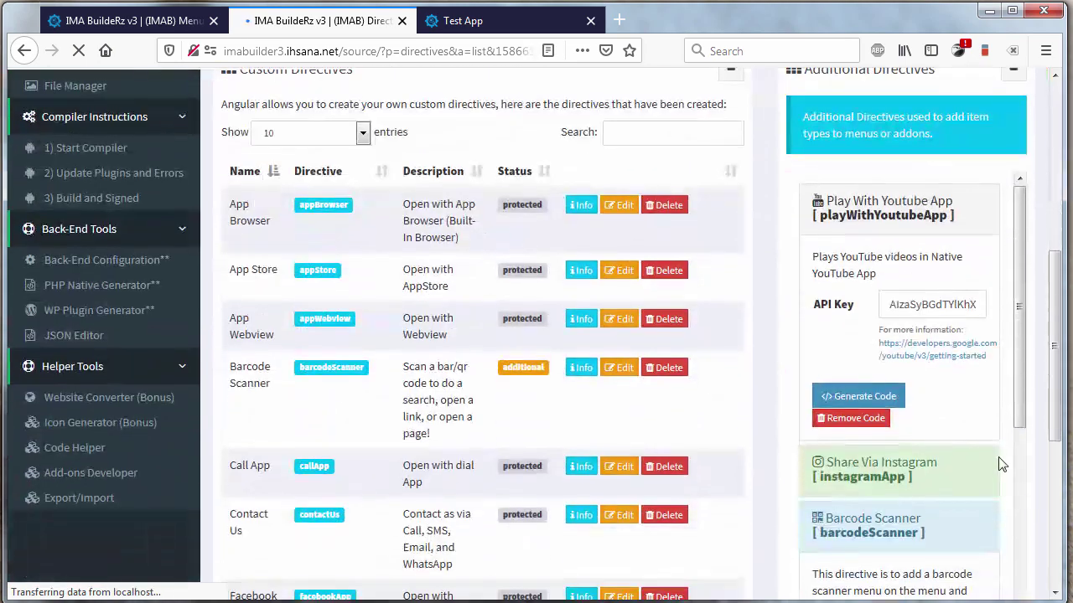
scroll(950, 414, down, 4)
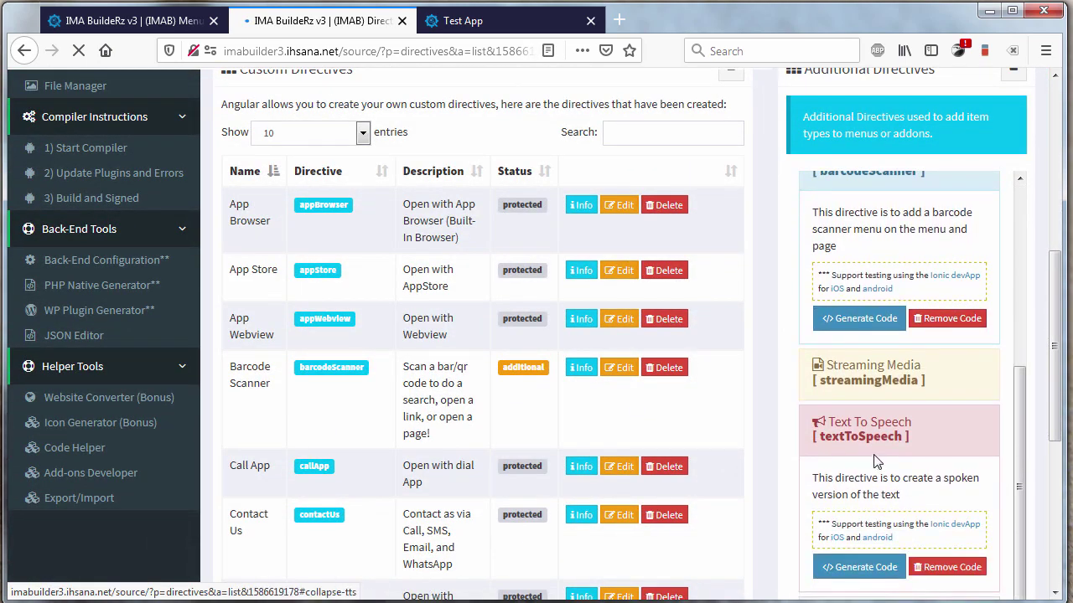
scroll(947, 500, down, 2)
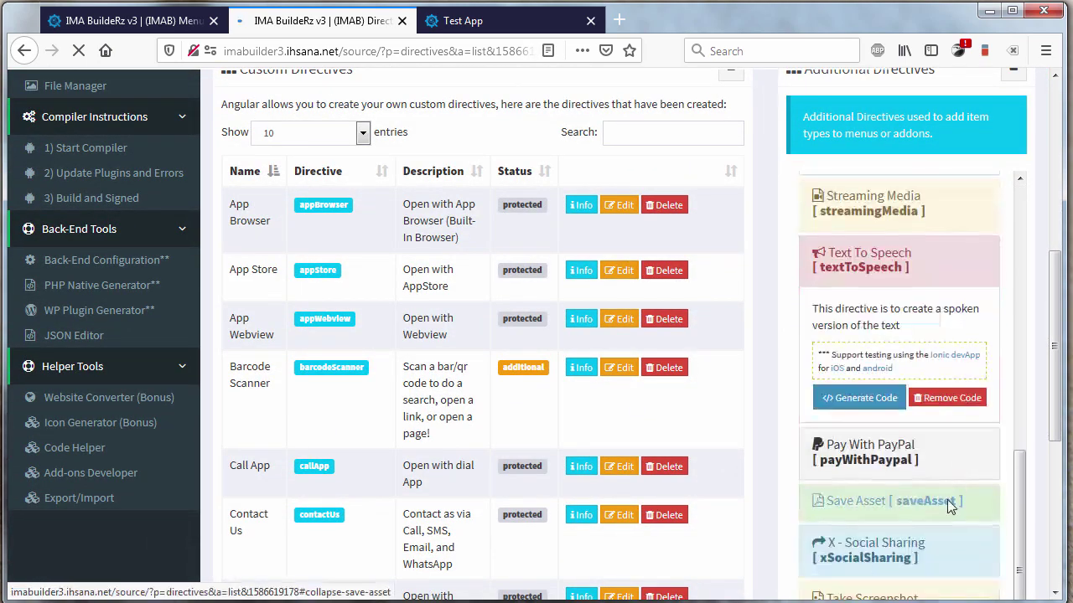
click(894, 459)
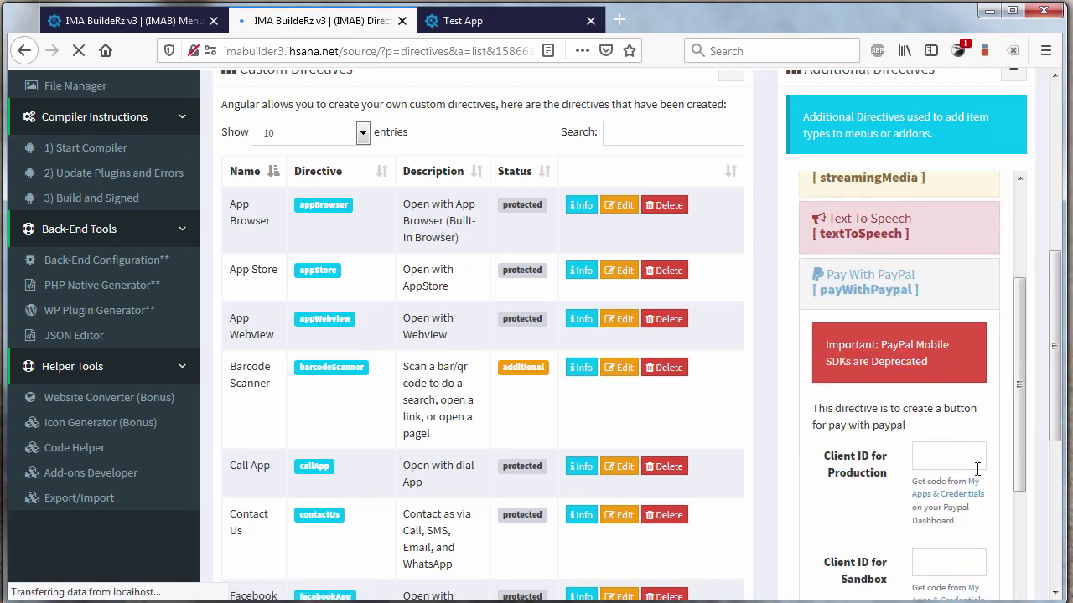
scroll(947, 390, down, 1)
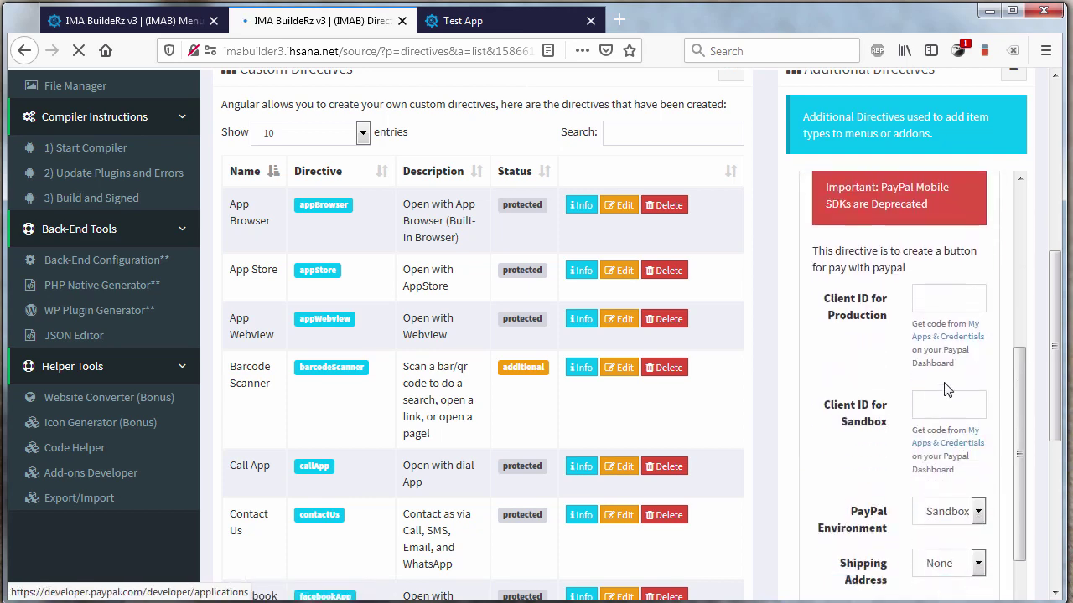
click(934, 298)
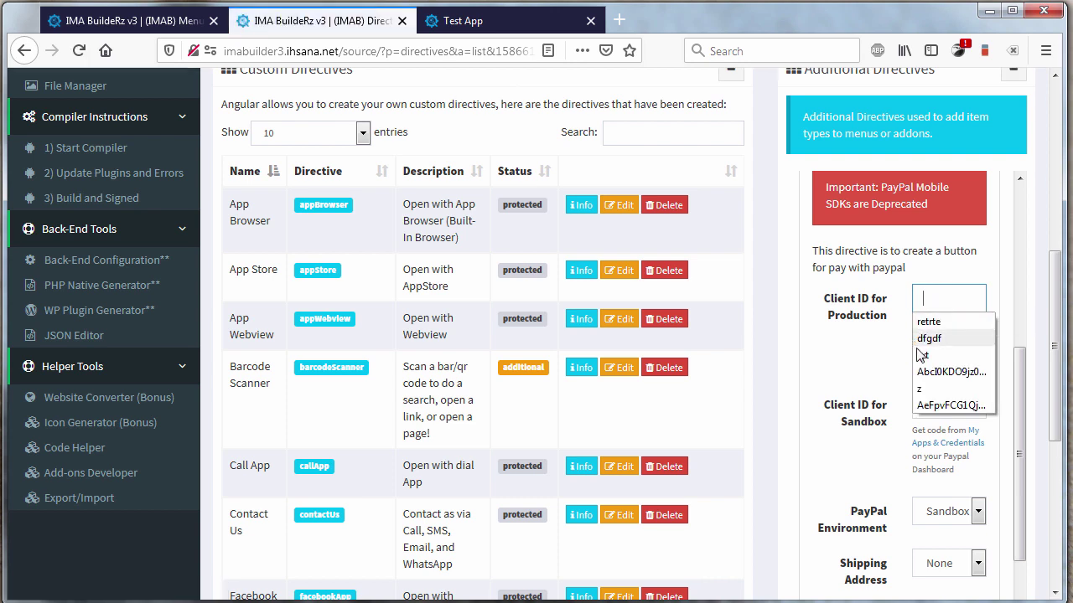
click(955, 372)
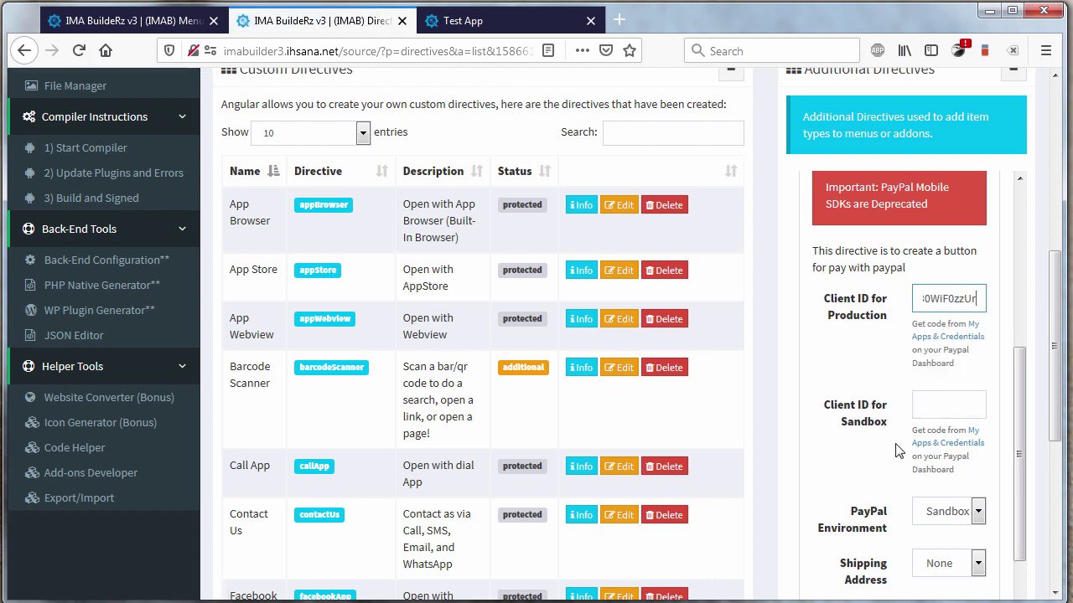
double_click(972, 298)
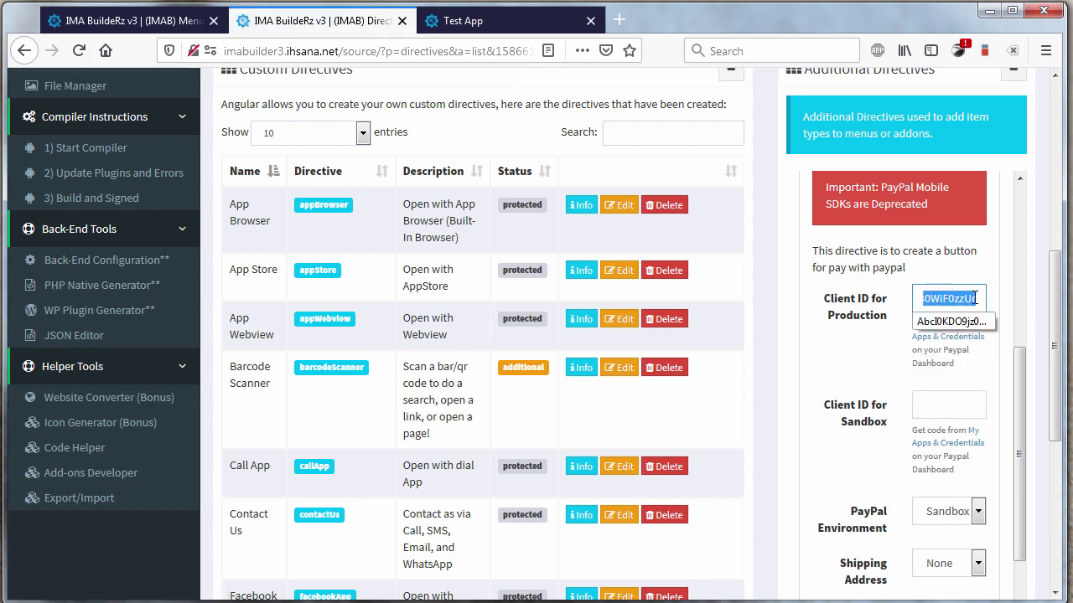
click(955, 298)
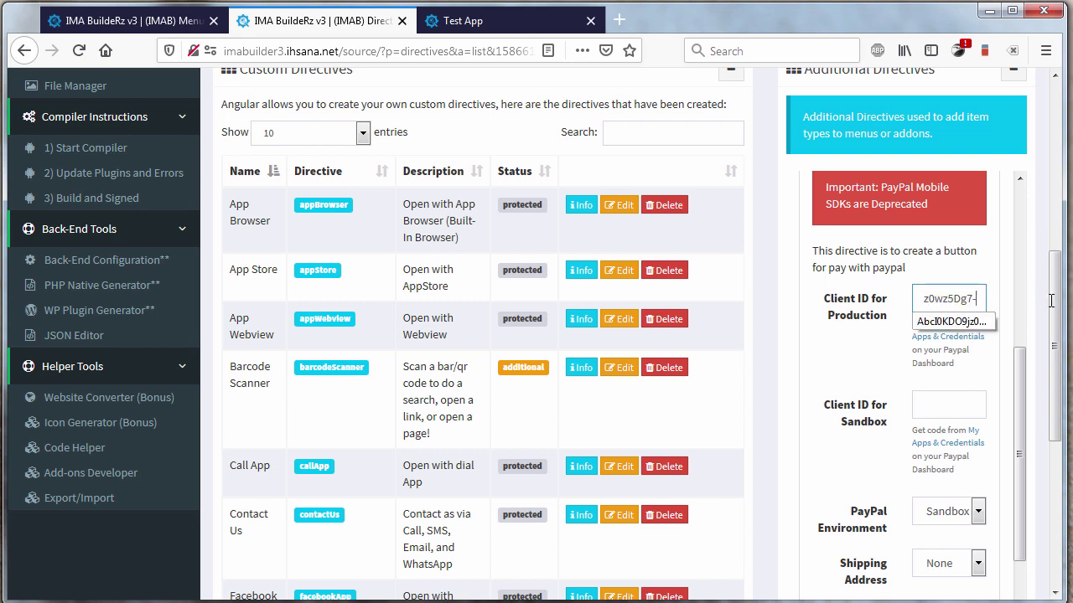
Step: Set the shipping address option of the Pay With PayPal directive to PayPal
scroll(918, 394, down, 6)
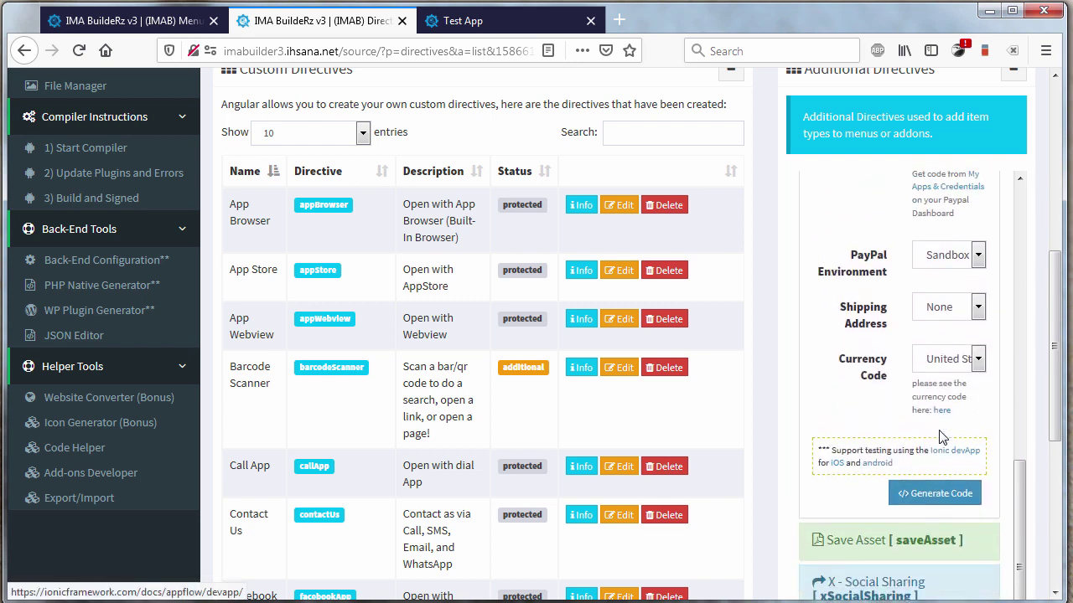
scroll(939, 427, up, 4)
scroll(939, 428, down, 3)
click(947, 293)
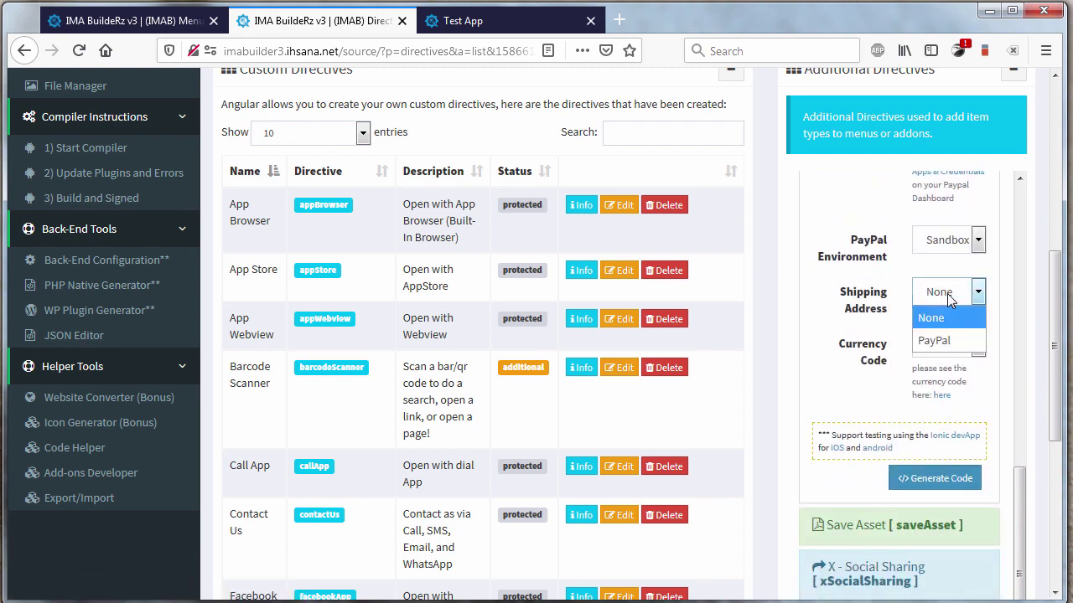
click(946, 349)
scroll(945, 452, up, 1)
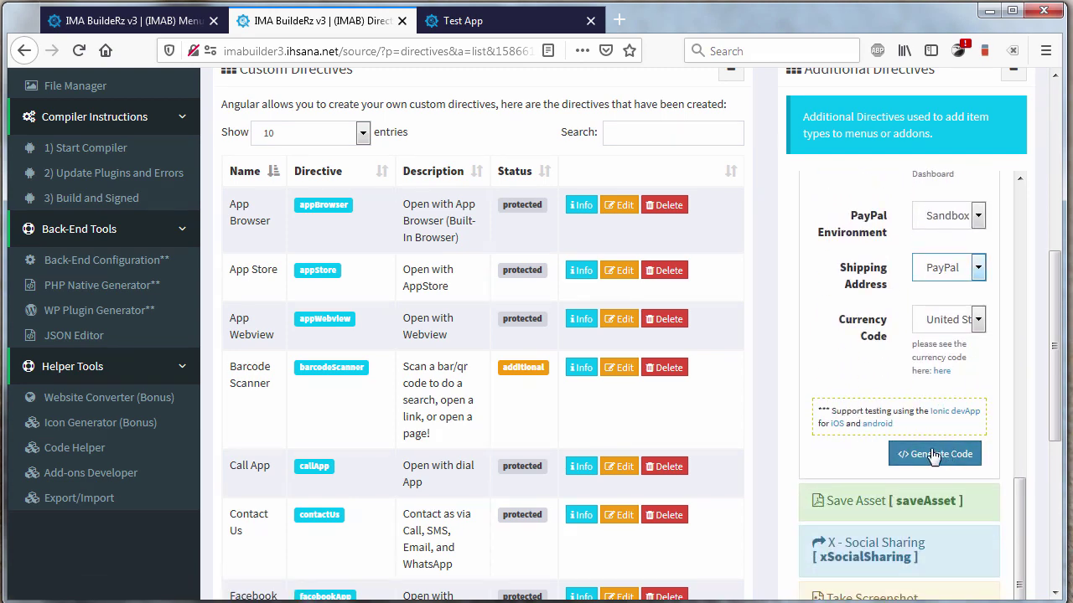
Step: Fill in the sandbox client ID and generate the code for the Pay With PayPal additional directive
click(932, 530)
click(938, 177)
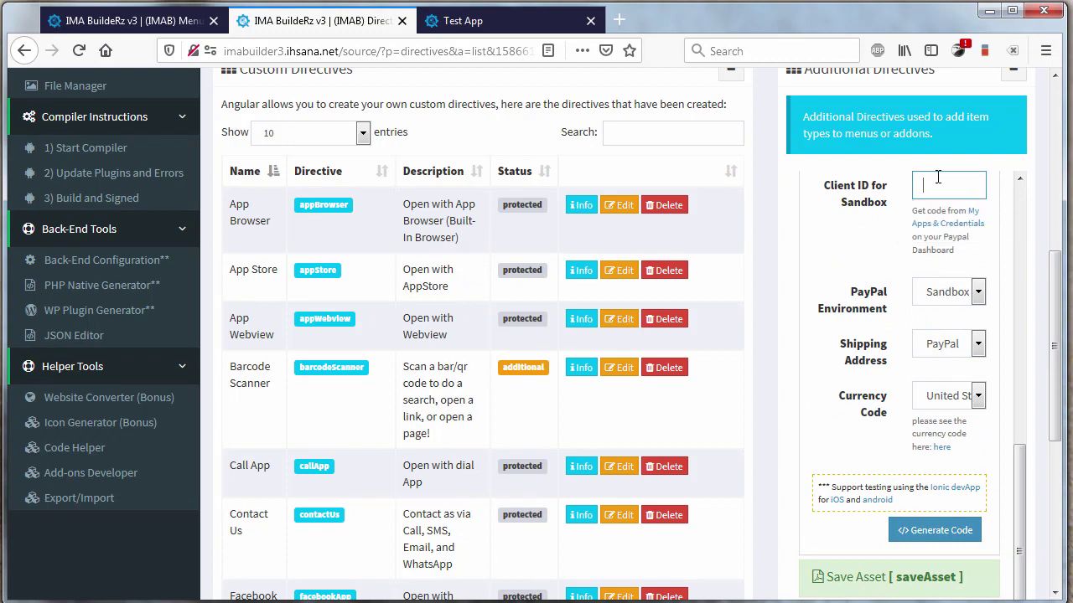
click(930, 186)
click(958, 278)
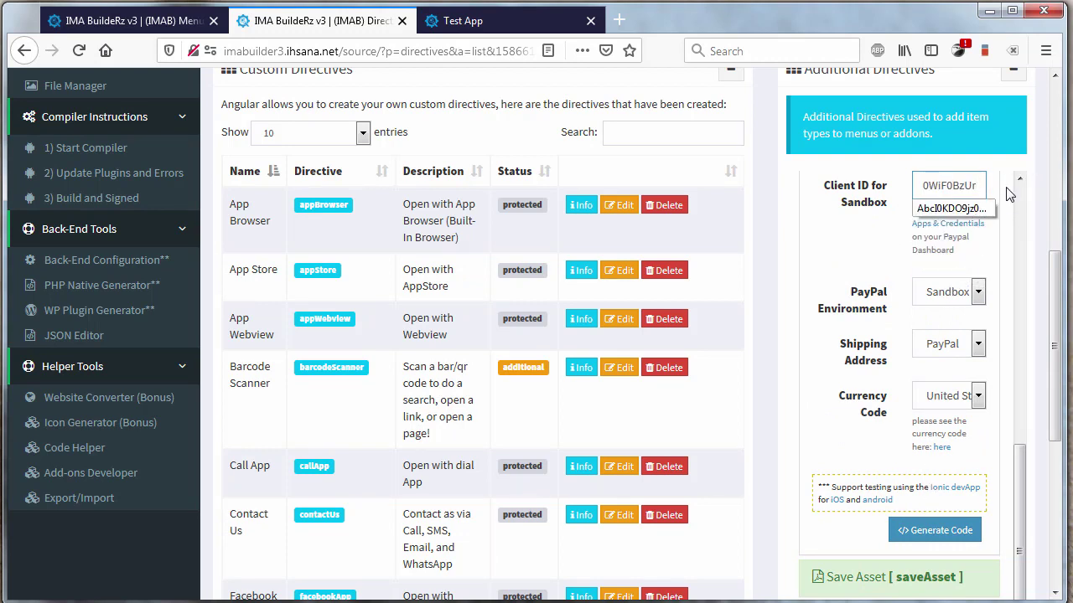
click(983, 208)
scroll(987, 240, up, 3)
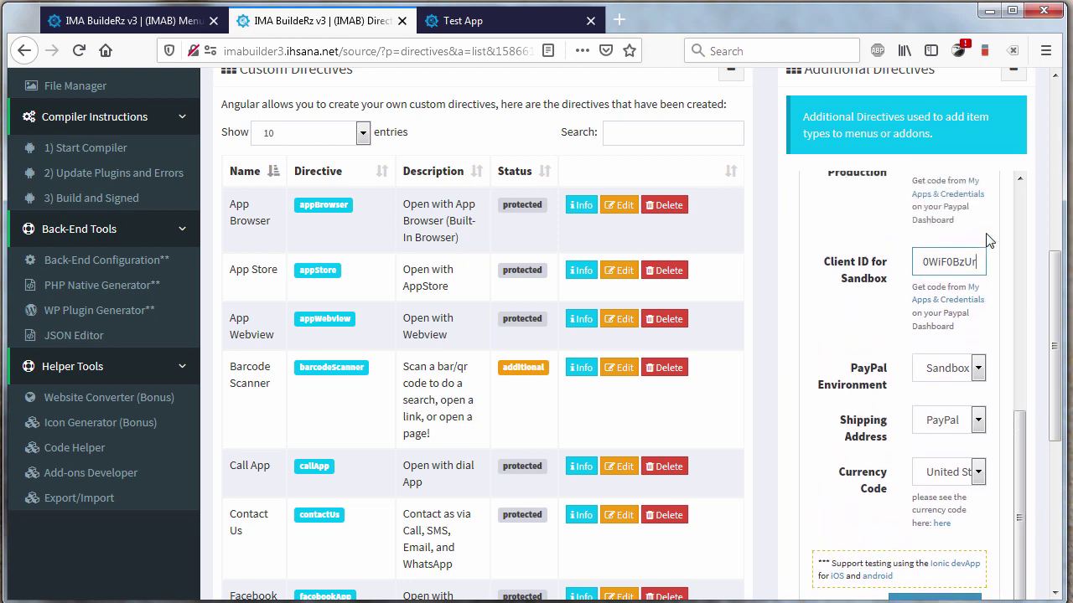
scroll(962, 402, down, 6)
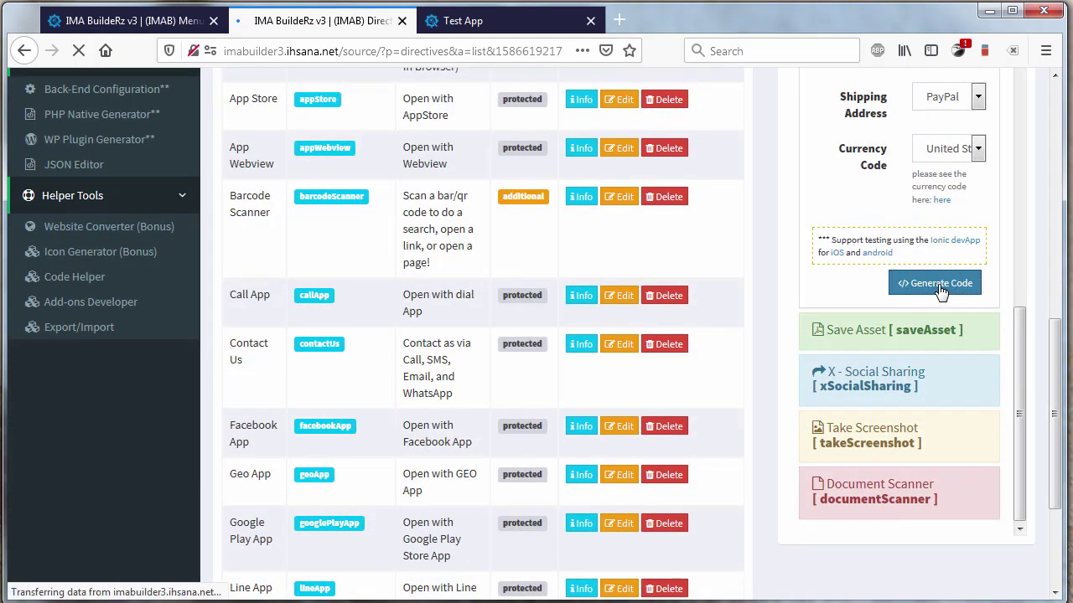
Step: Expand the Save Asset additional directive to read its description
scroll(927, 331, down, 10)
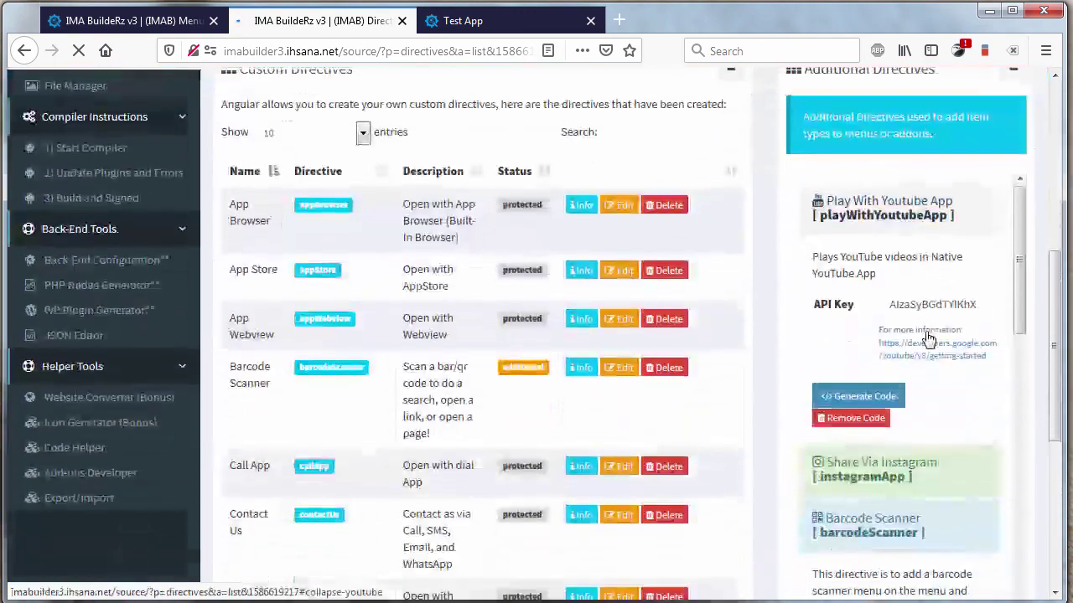
scroll(926, 335, up, 2)
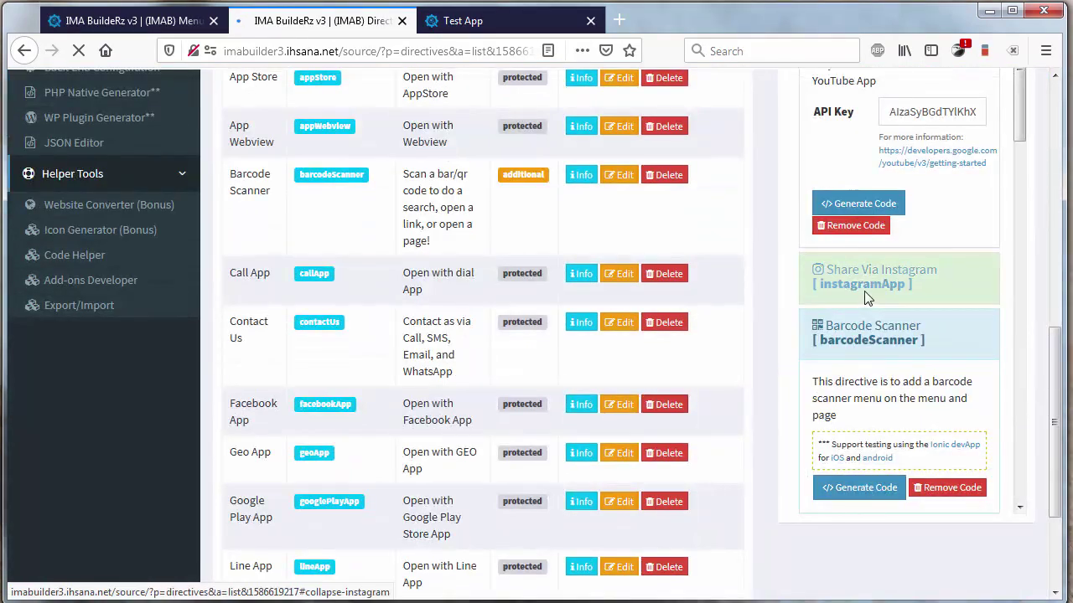
scroll(963, 335, down, 7)
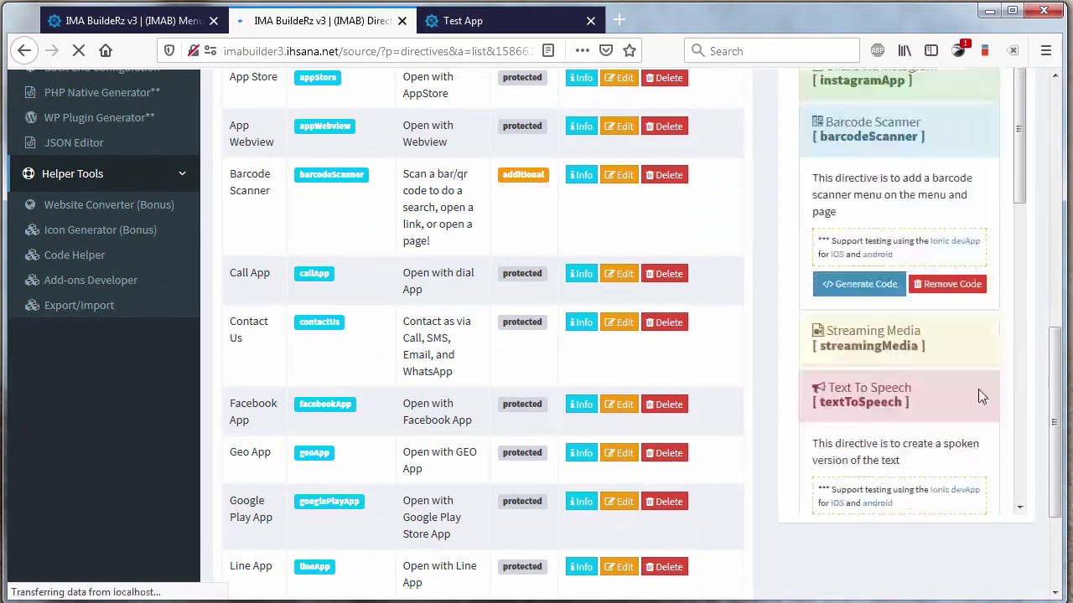
scroll(981, 327, down, 6)
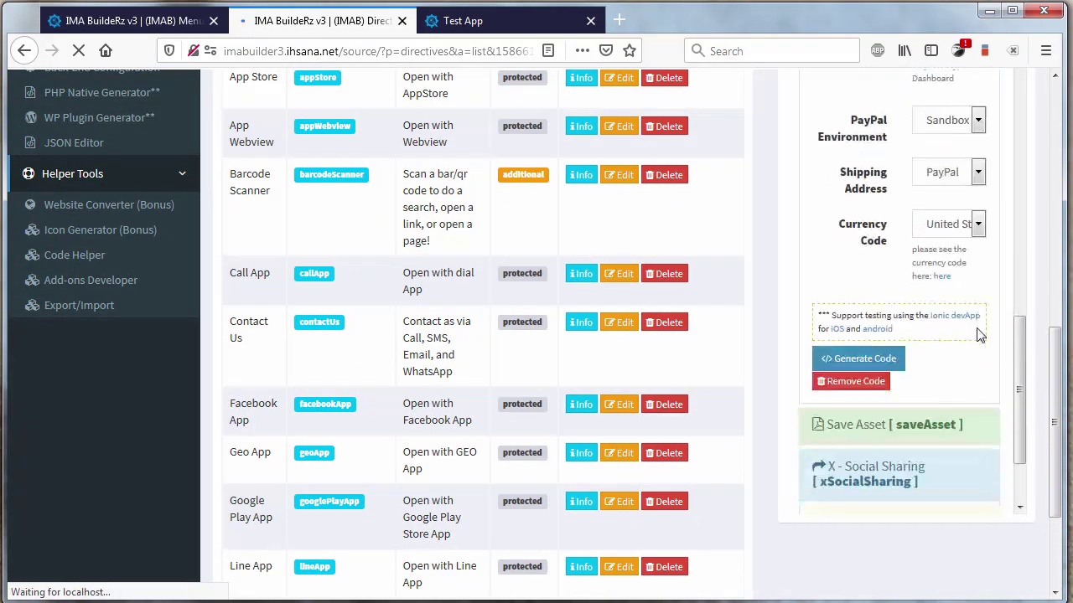
click(953, 306)
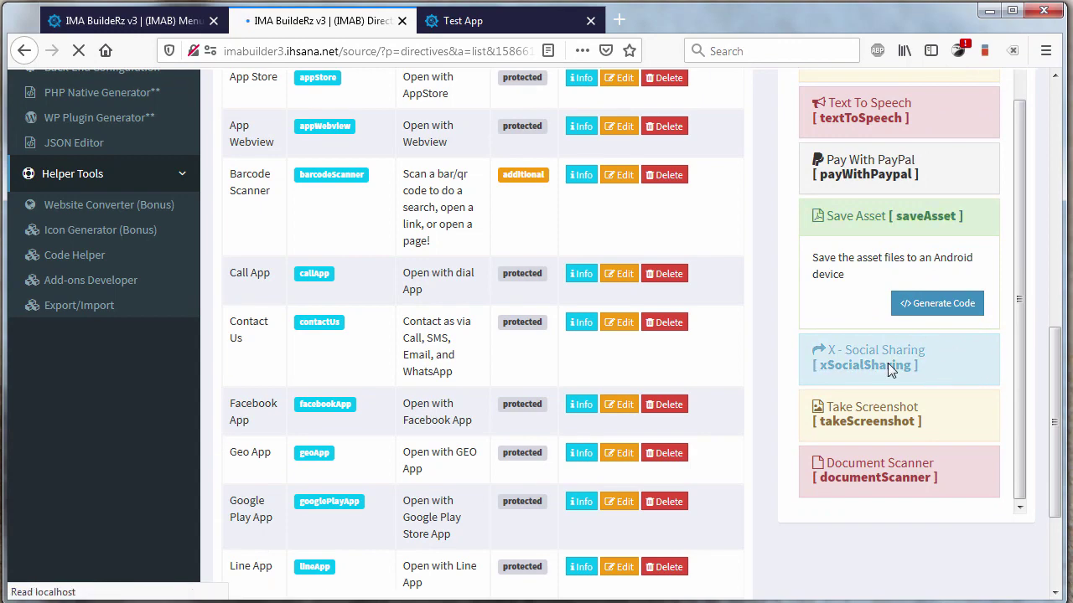
Step: Generate the code for the X - Social Sharing additional directive
click(947, 364)
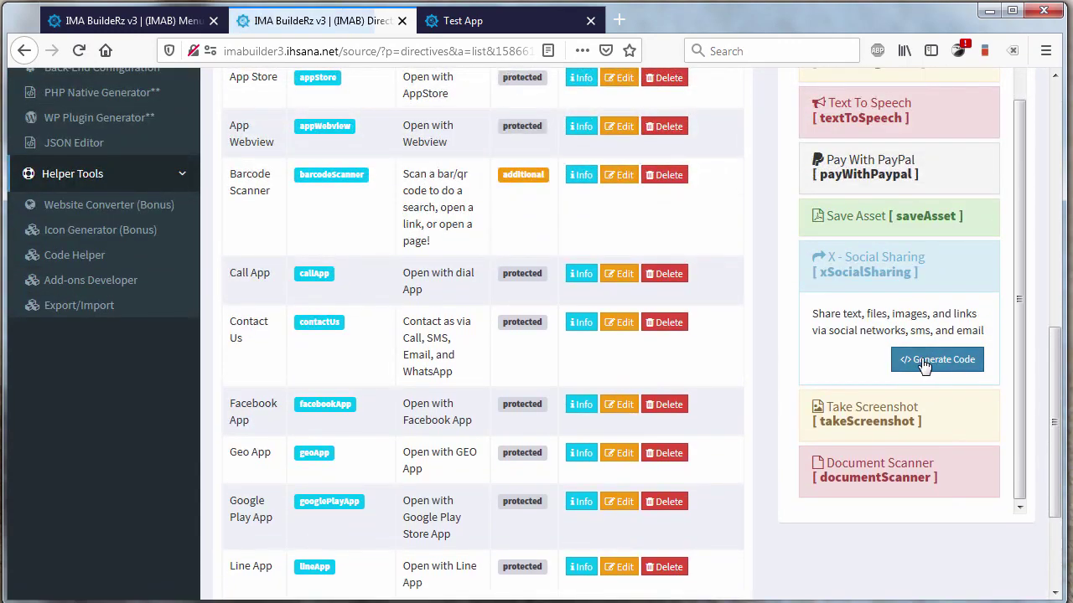
click(923, 365)
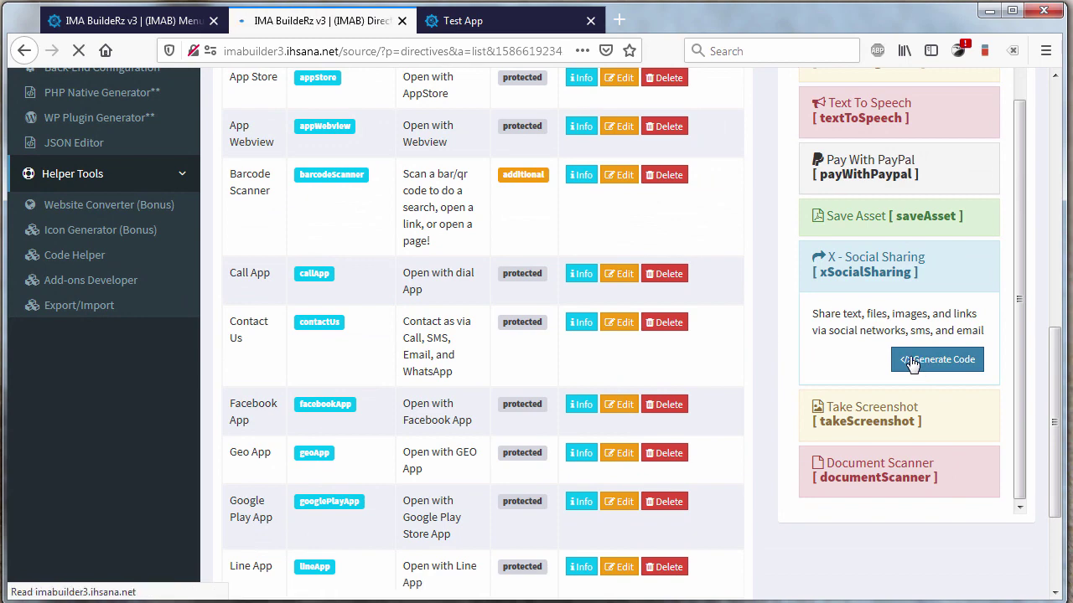
Step: Generate the code for the Take Screenshot additional directive
scroll(981, 443, down, 3)
scroll(984, 442, down, 10)
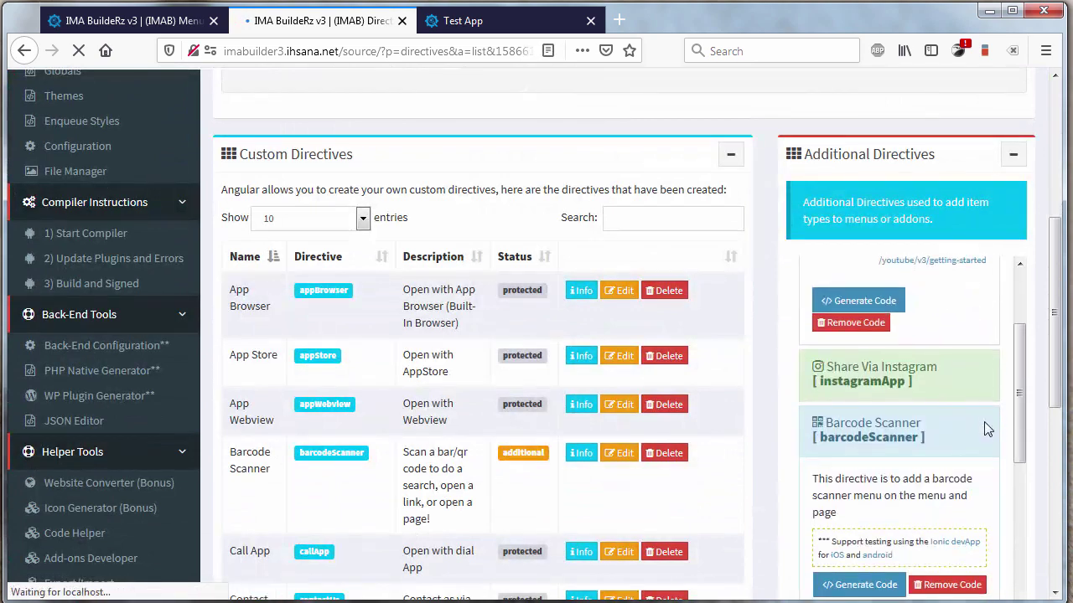
scroll(952, 377, down, 8)
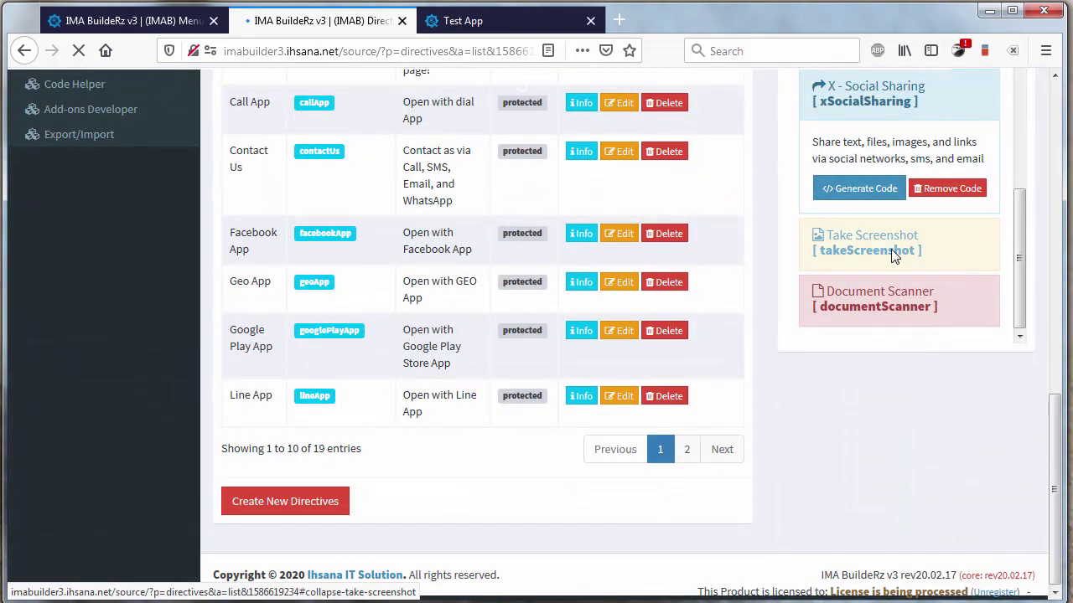
click(891, 249)
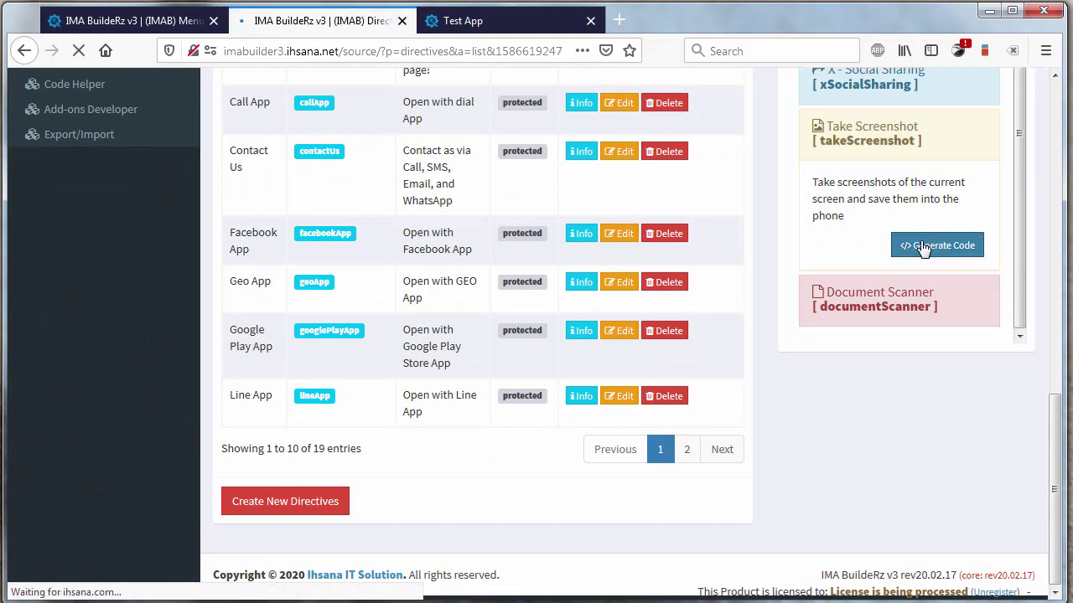
Step: Generate the code for the Document Scanner additional directive and look over the custom directives list
scroll(985, 388, down, 5)
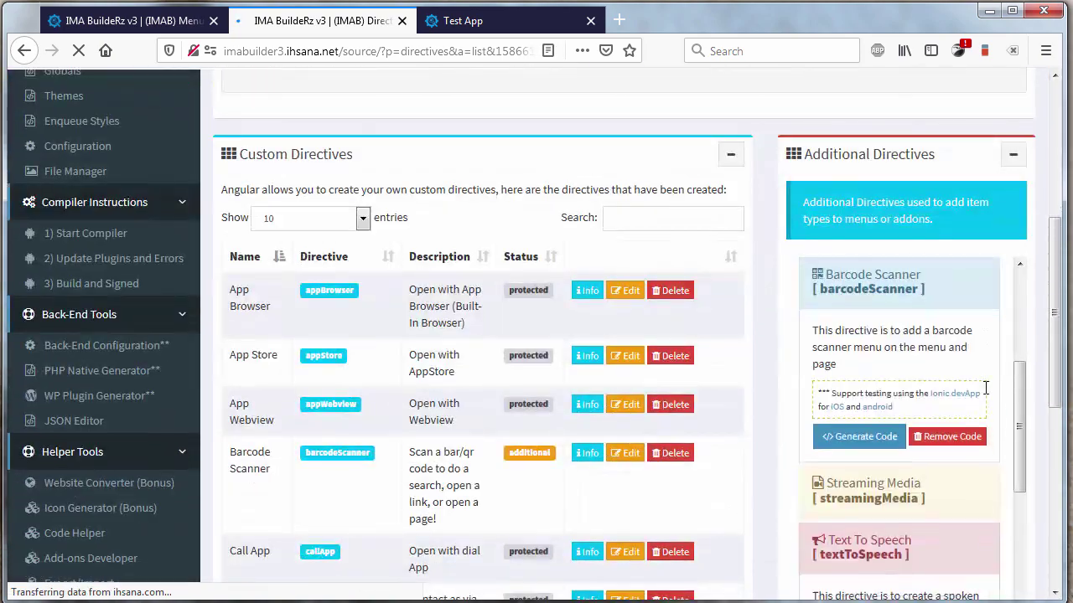
scroll(986, 388, down, 10)
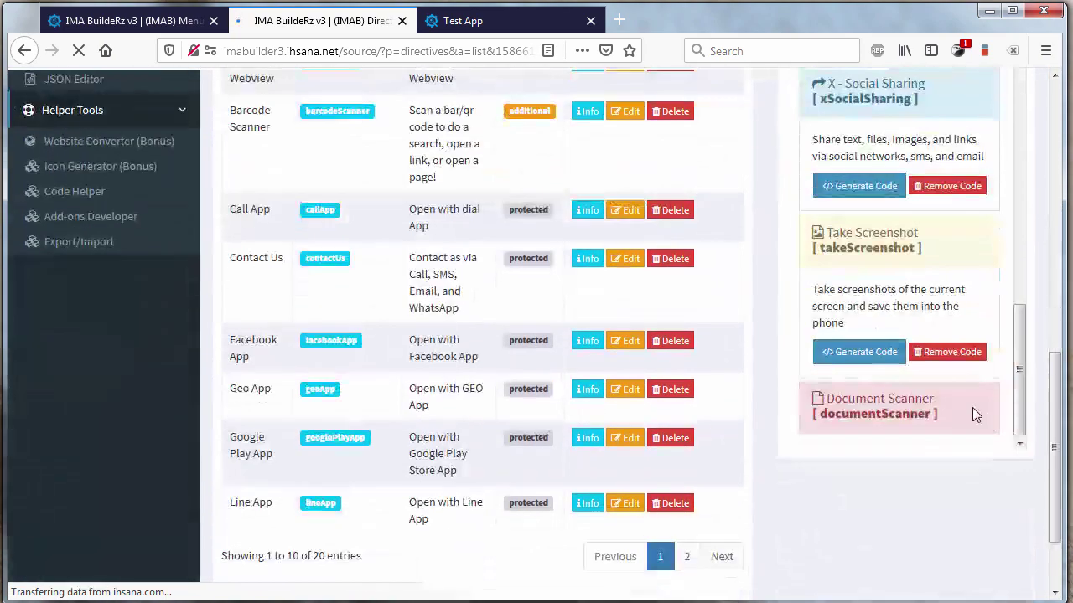
click(878, 414)
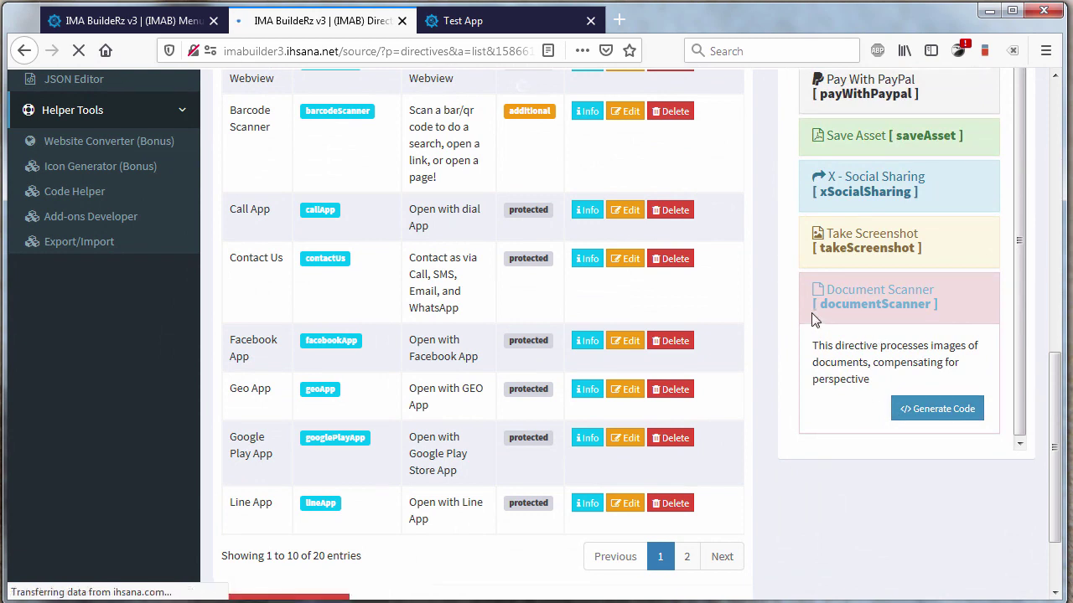
click(914, 414)
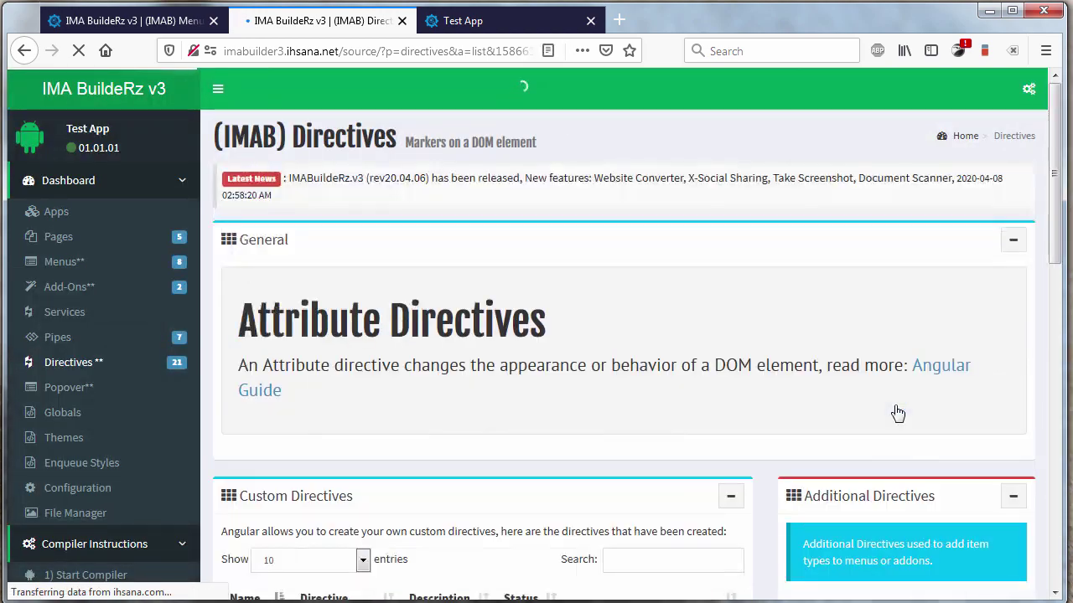
scroll(773, 411, down, 10)
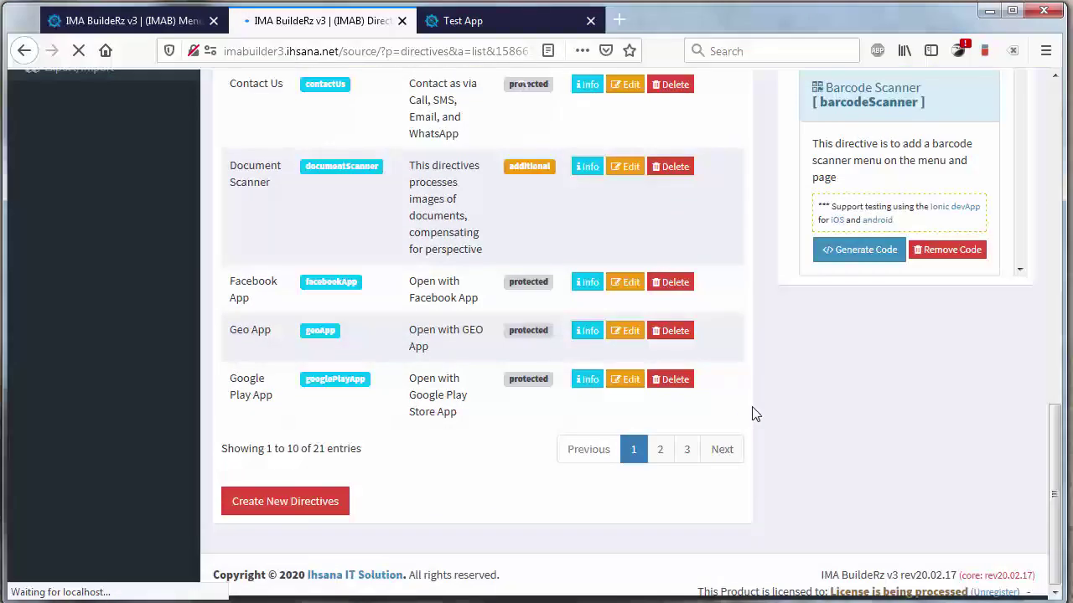
scroll(754, 411, up, 15)
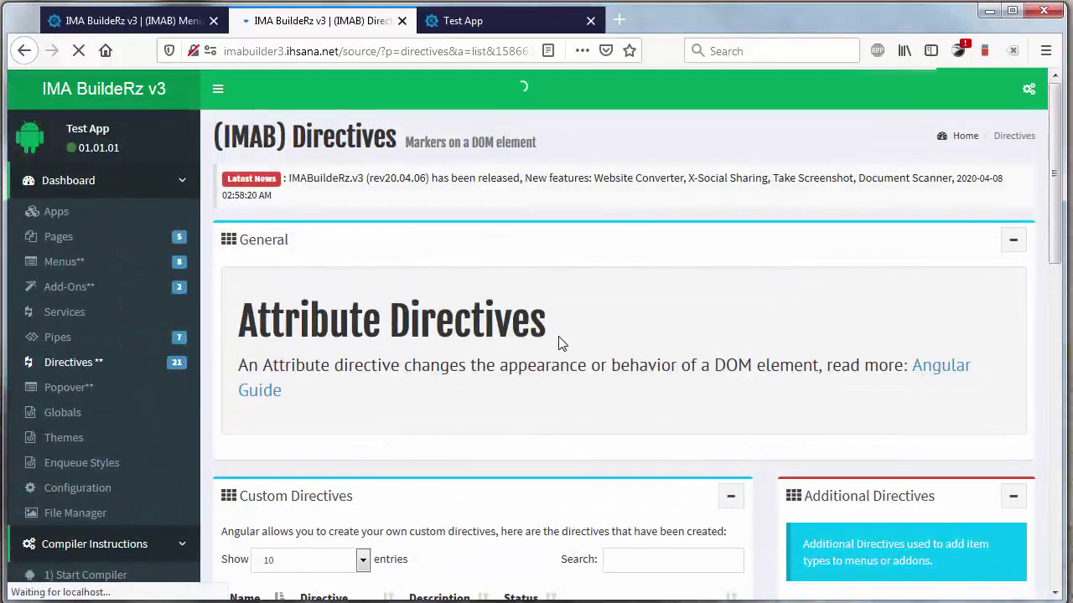
Step: Return to the Menus page and reload it to load the newly generated directives, bringing its menu items into view
click(139, 20)
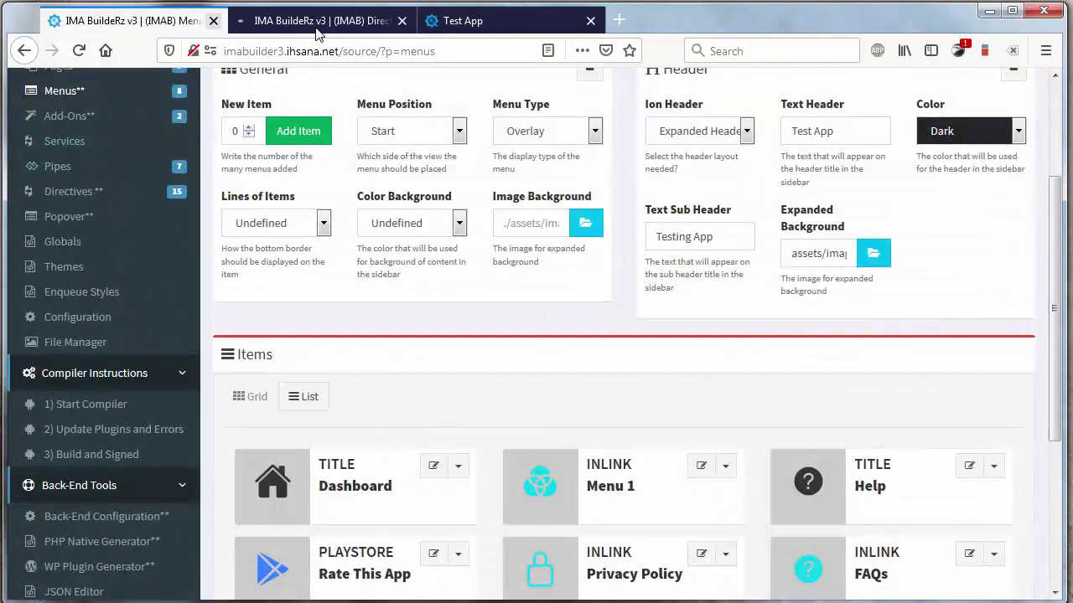
click(480, 51)
key(Return)
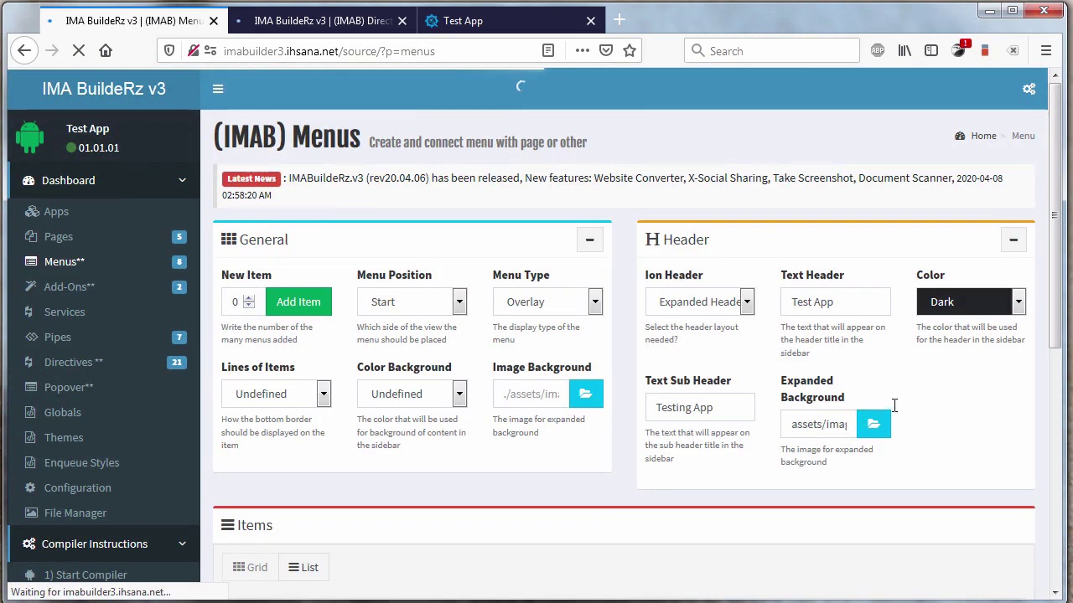
scroll(969, 363, down, 5)
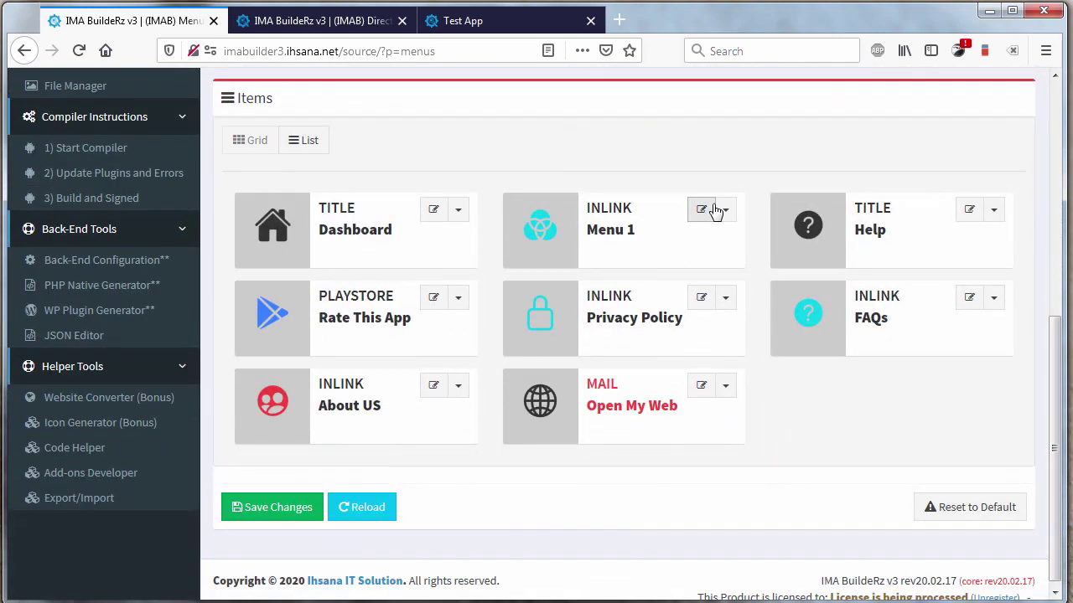
Step: Review the item types offered for the Menu 1 item and close its settings without saving
click(702, 211)
click(495, 169)
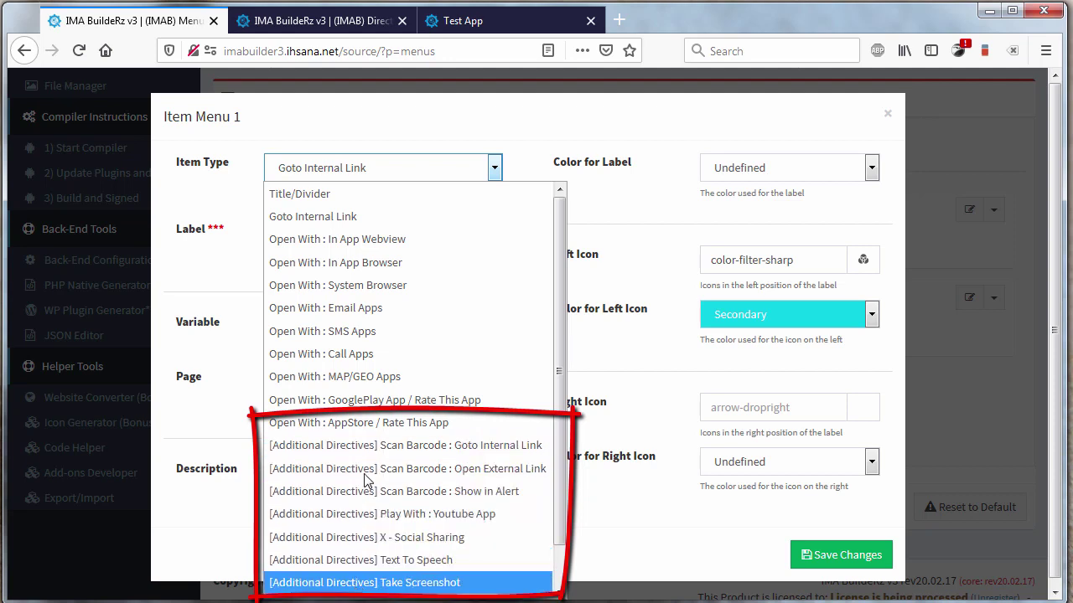
click(696, 476)
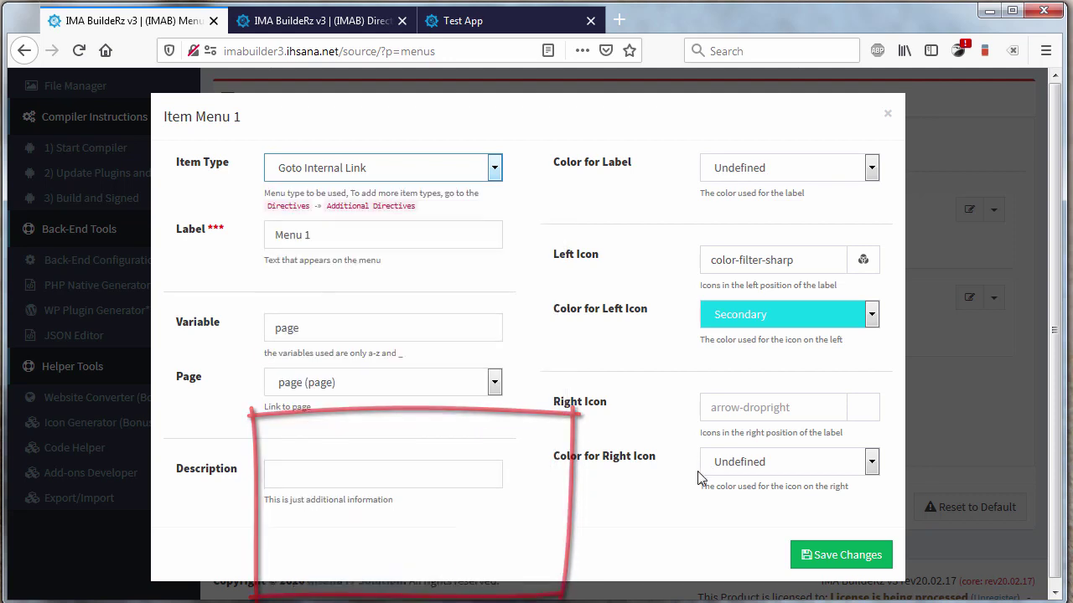
click(890, 114)
Step: Open the Update Plugins and Errors page and review the missing Ionic Native and Cordova plugin install commands
scroll(383, 423, up, 5)
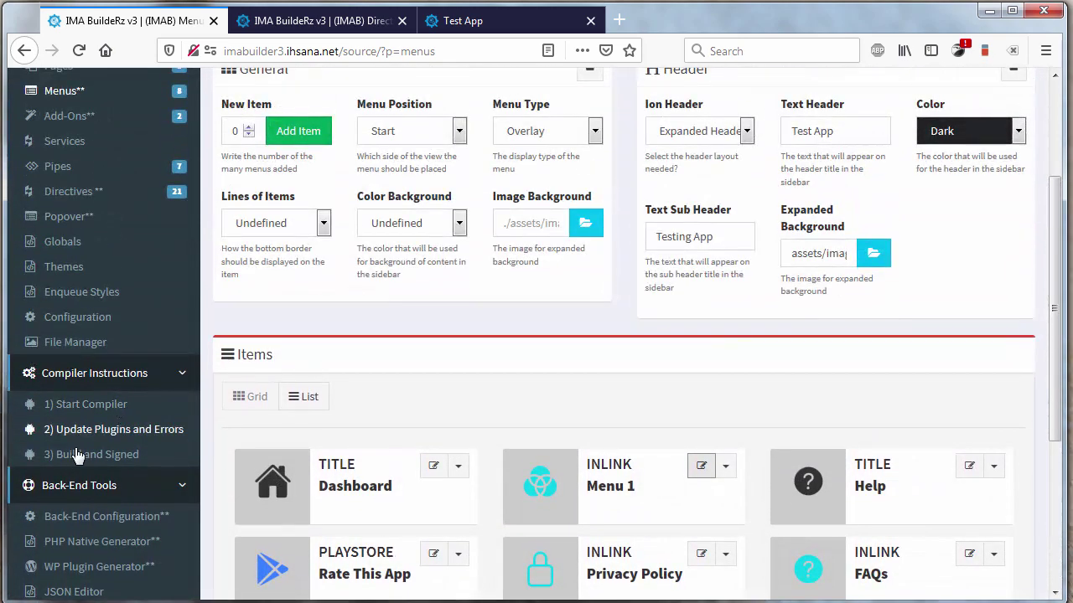
click(81, 440)
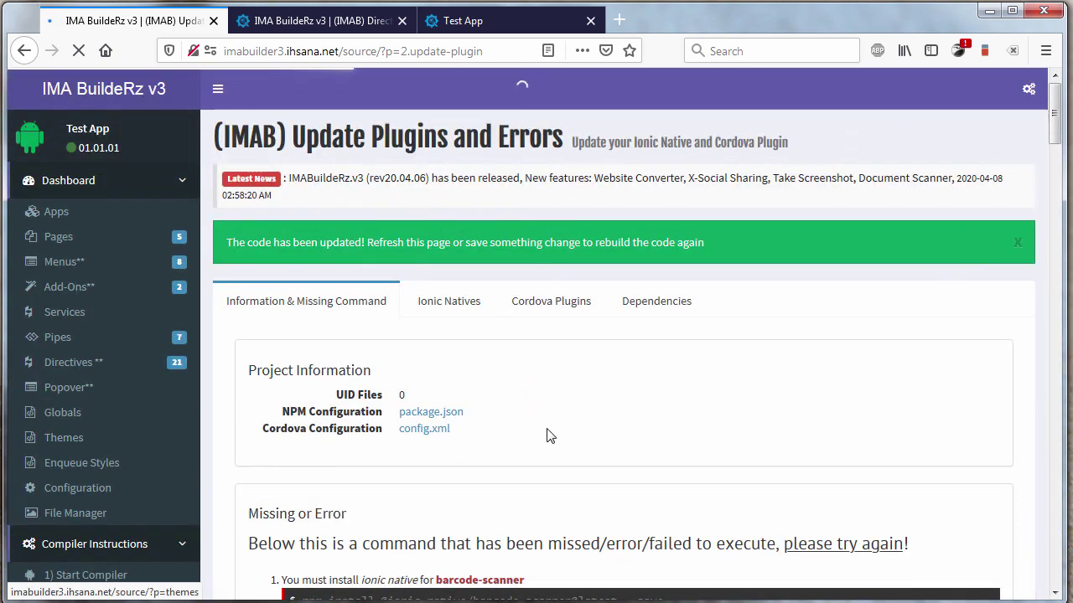
scroll(548, 428, down, 4)
drag(249, 202, 904, 210)
triple_click(411, 312)
scroll(411, 335, down, 3)
scroll(413, 332, down, 6)
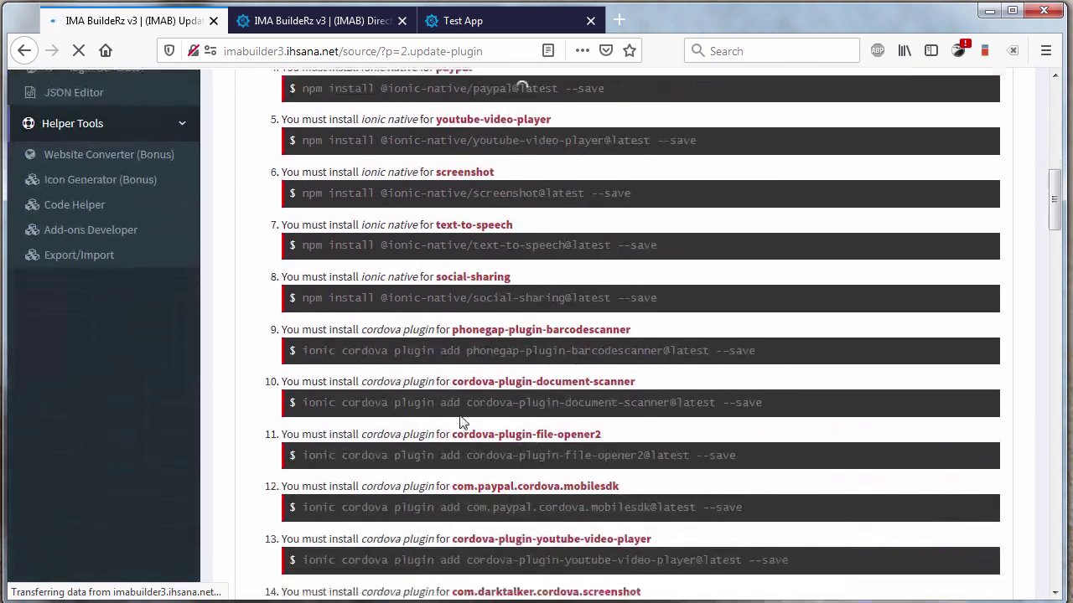
scroll(450, 395, up, 9)
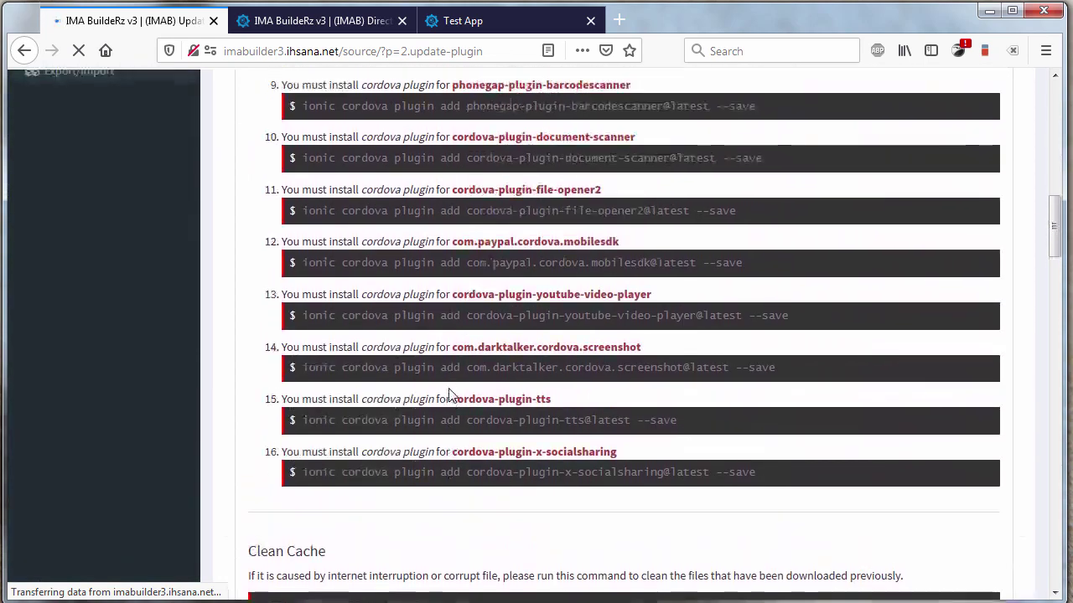
key(ctrl+c)
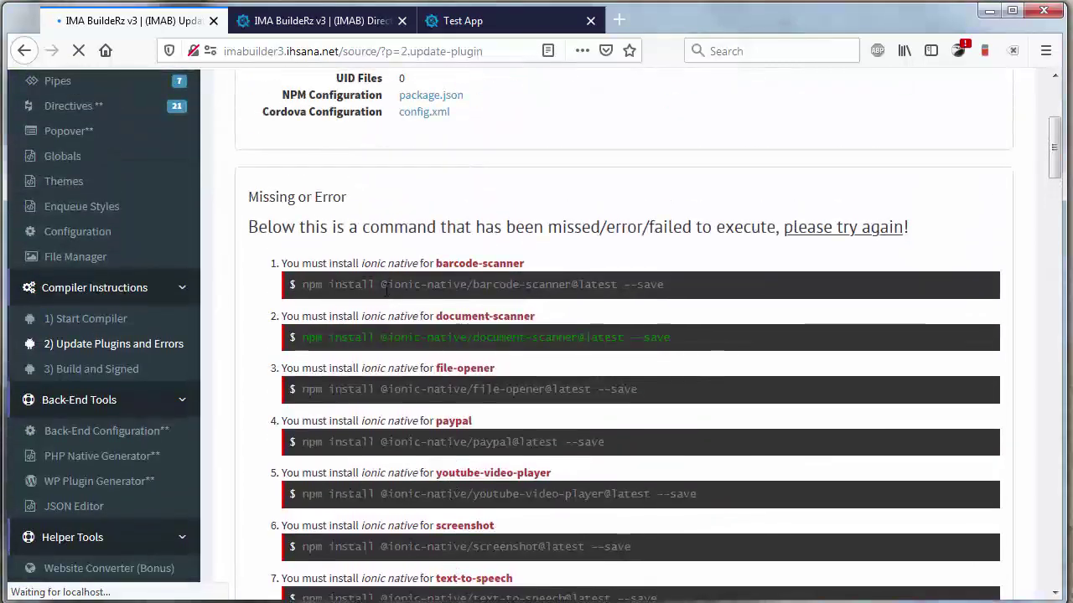
triple_click(609, 285)
key(ctrl+c)
triple_click(516, 442)
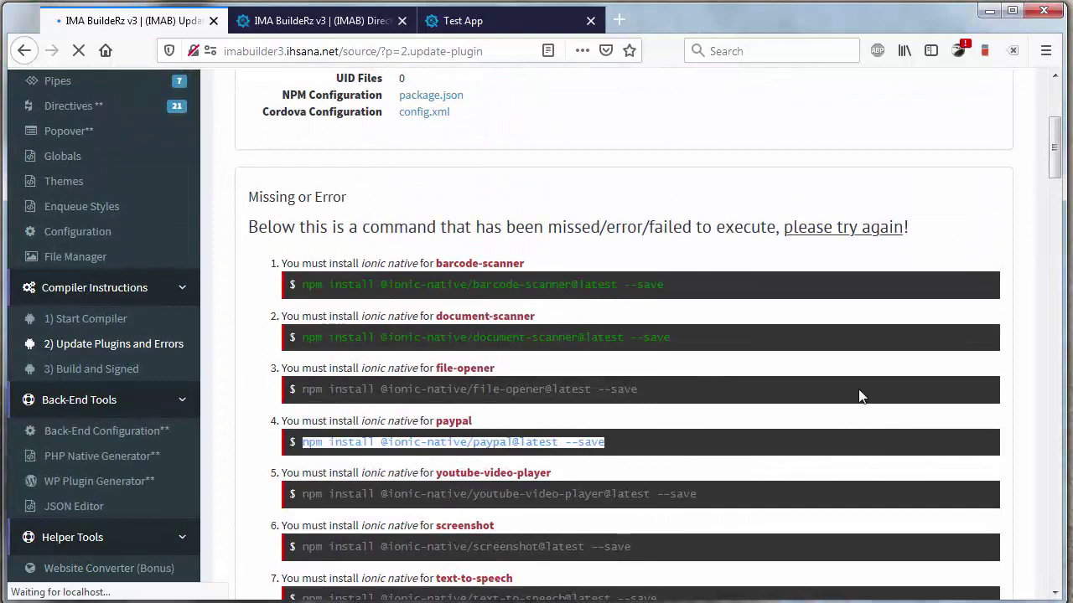
scroll(863, 394, up, 3)
scroll(964, 301, up, 2)
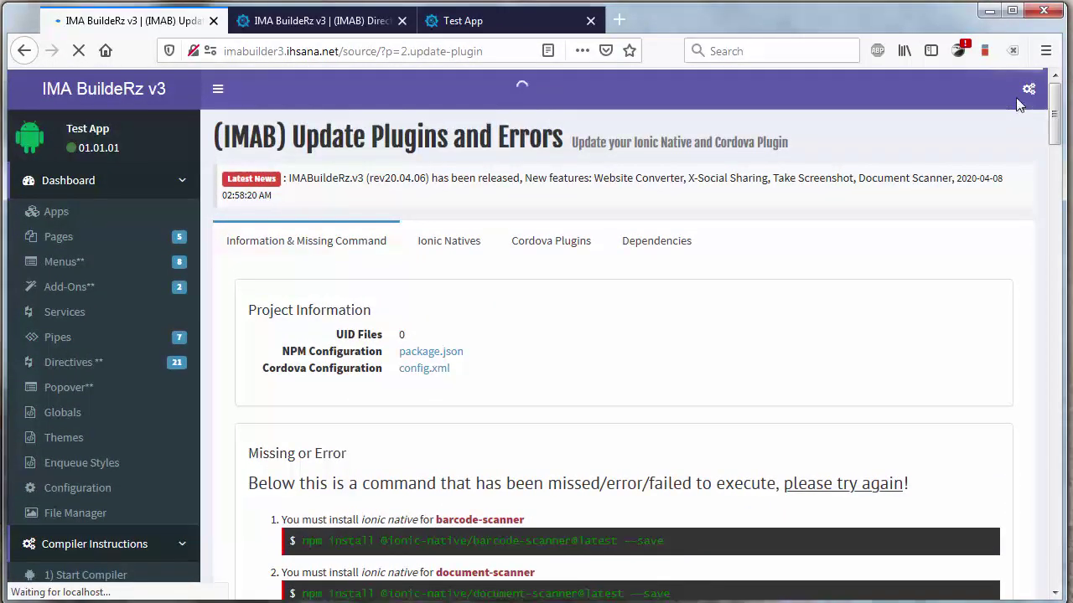
Step: Open the app preview and examine its compile output, including the module named in it
click(1029, 88)
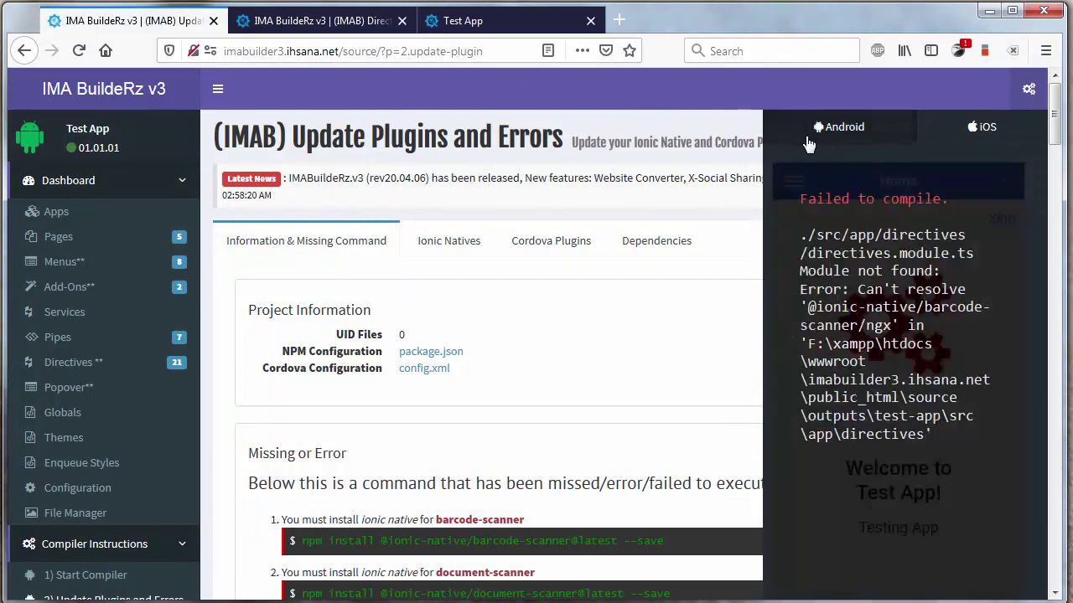
drag(842, 228, 865, 253)
drag(937, 317, 972, 445)
click(971, 451)
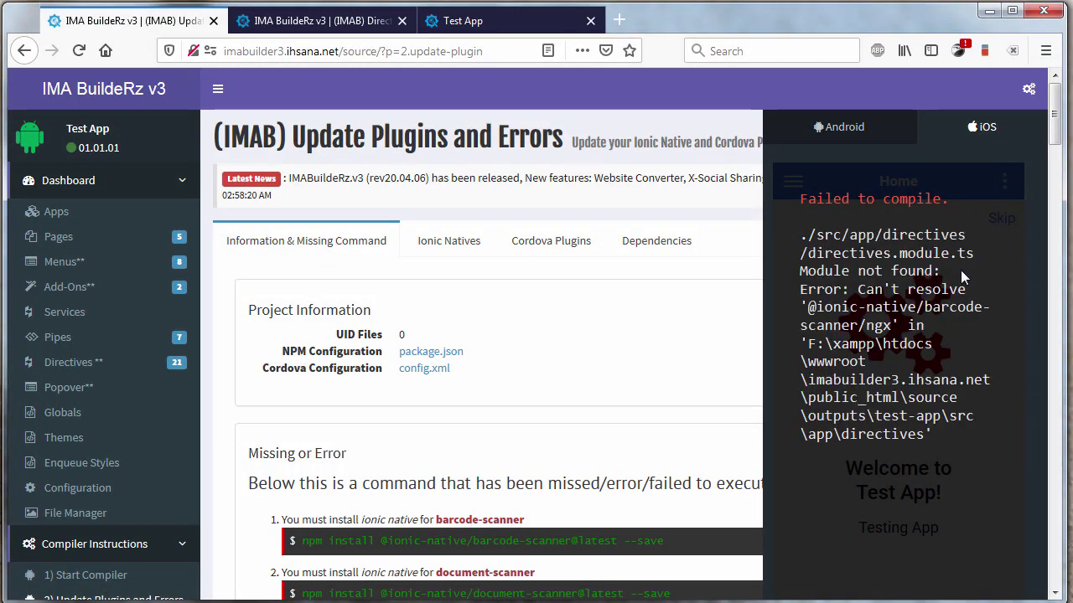
drag(840, 308, 994, 309)
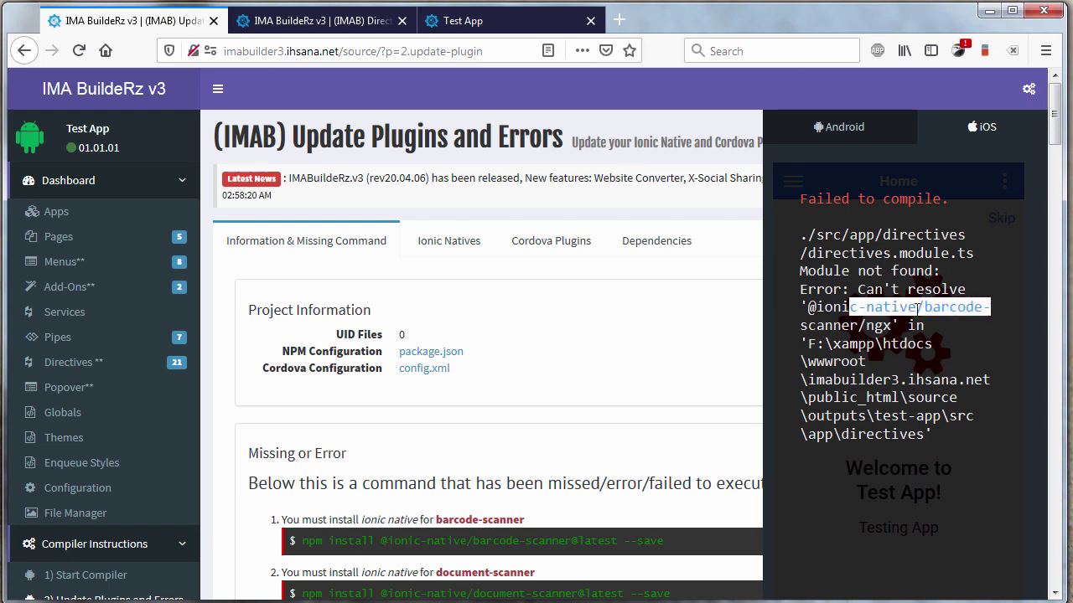
click(827, 314)
drag(807, 308, 915, 308)
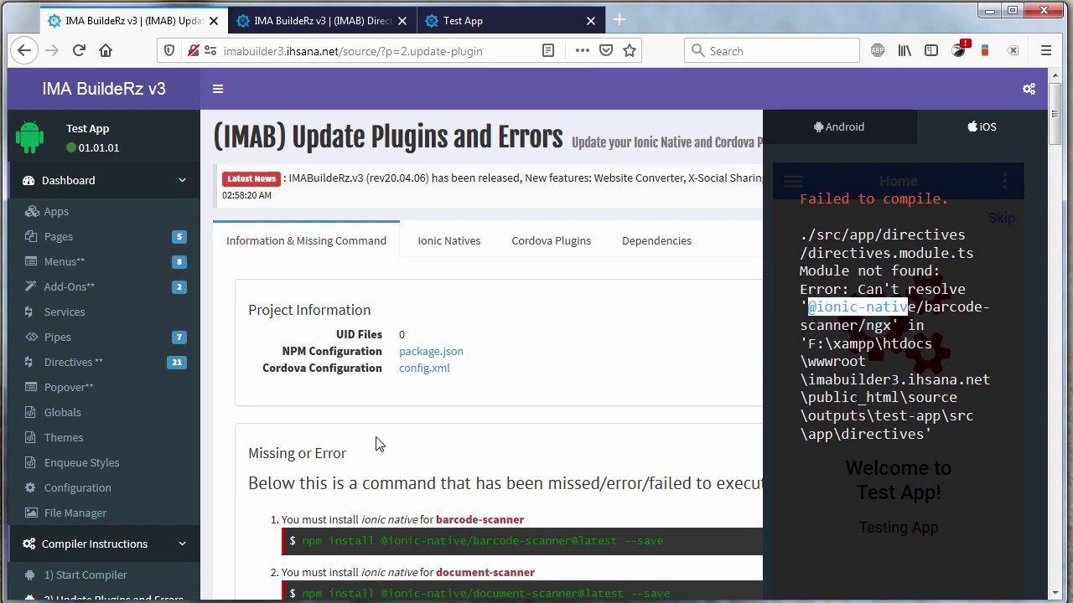
Step: Switch to the npm command window and terminate the running batch job
scroll(502, 411, down, 3)
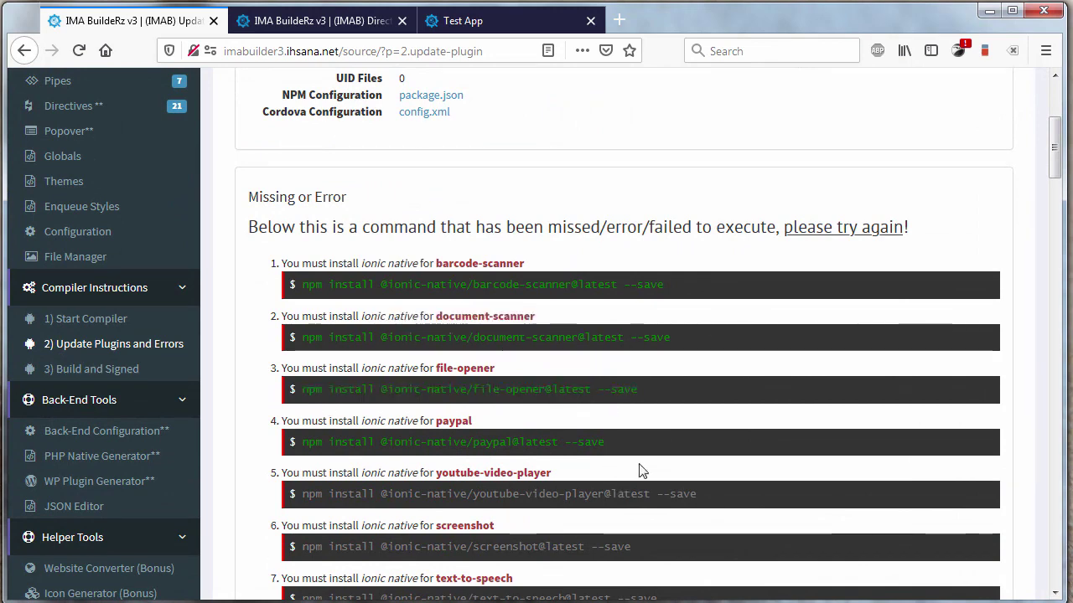
scroll(833, 486, down, 2)
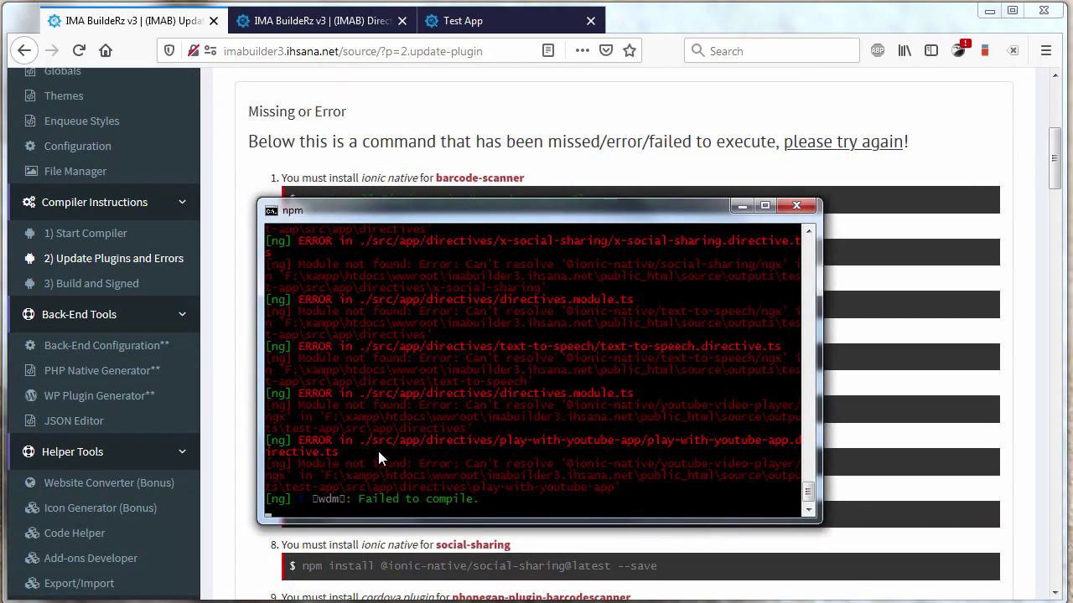
key(ctrl+c)
text(y)
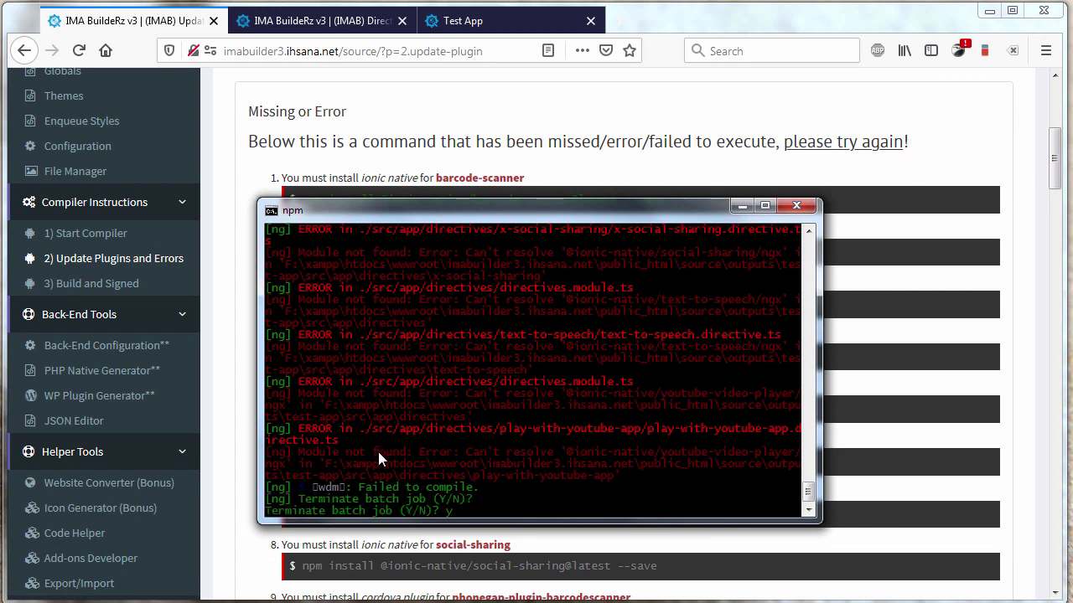
key(Return)
click(890, 401)
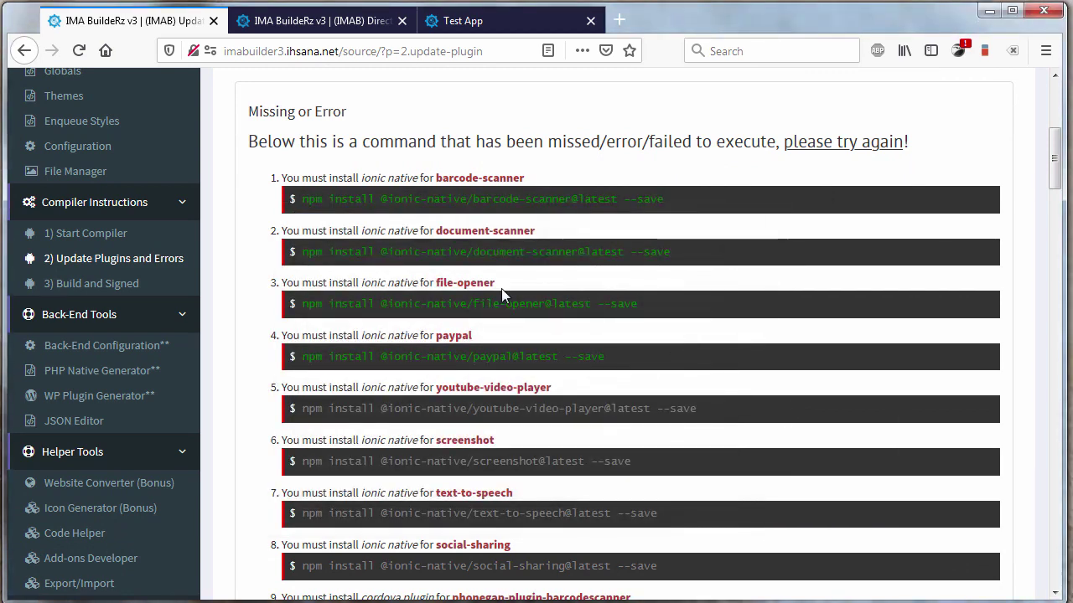
double_click(449, 177)
drag(679, 201, 289, 203)
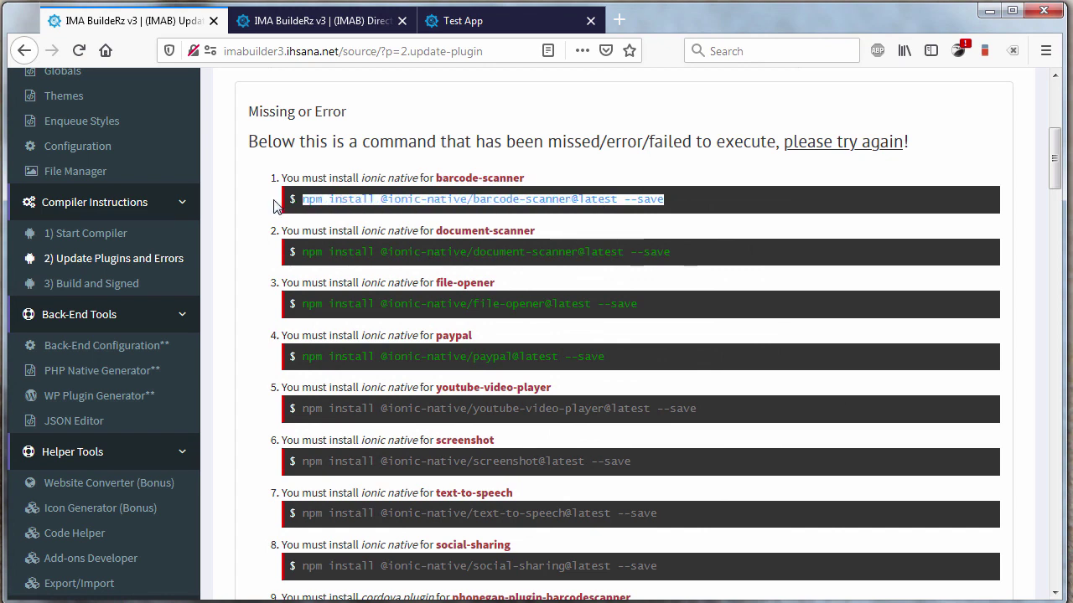
right_click(398, 212)
click(399, 213)
key(alt+Tab)
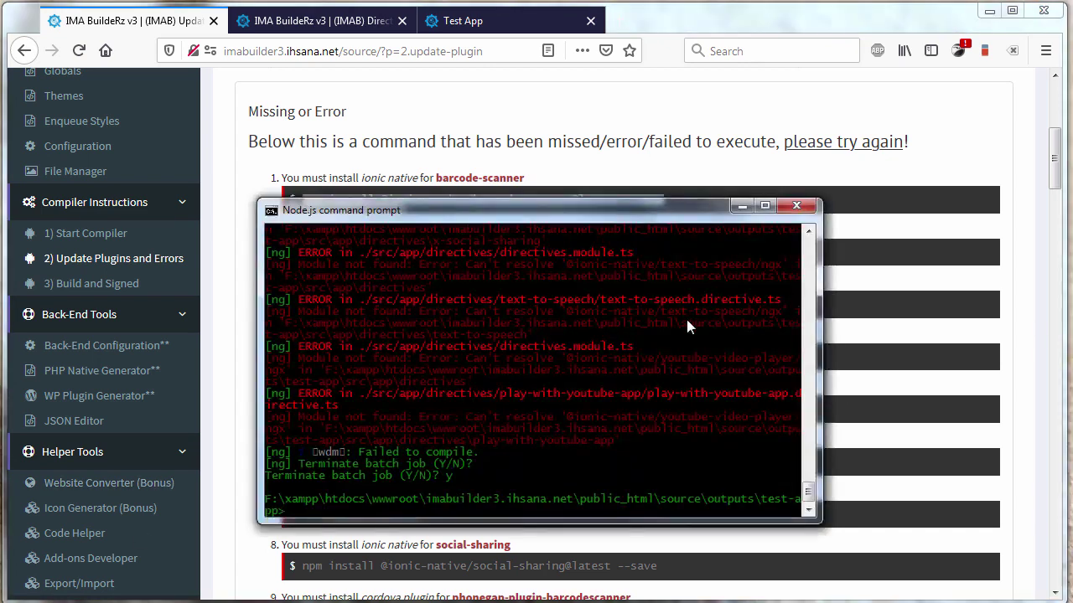
right_click(687, 316)
click(714, 357)
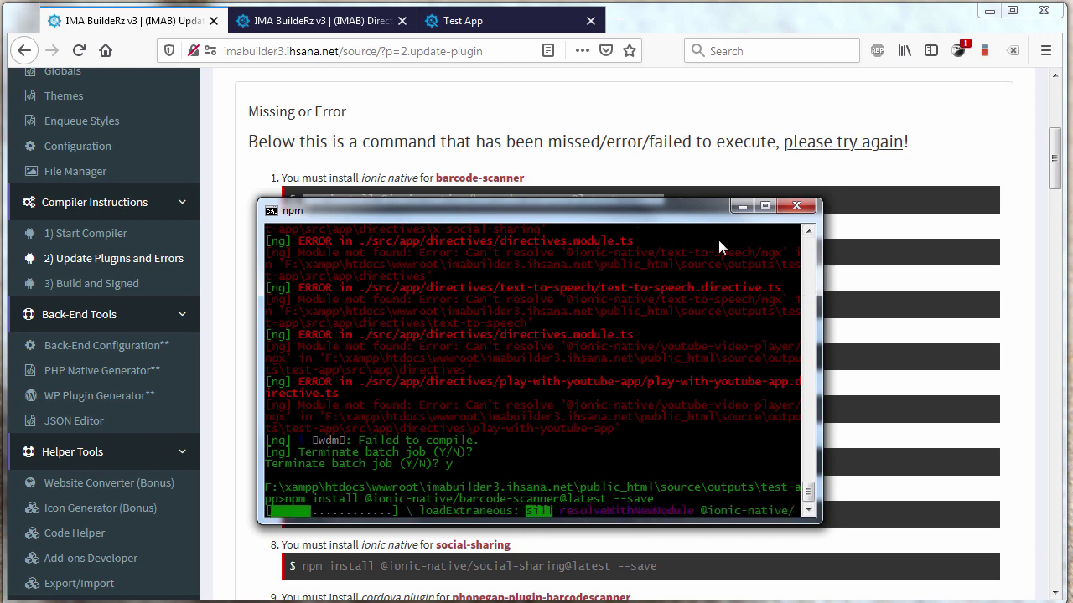
click(831, 251)
triple_click(831, 252)
right_click(460, 250)
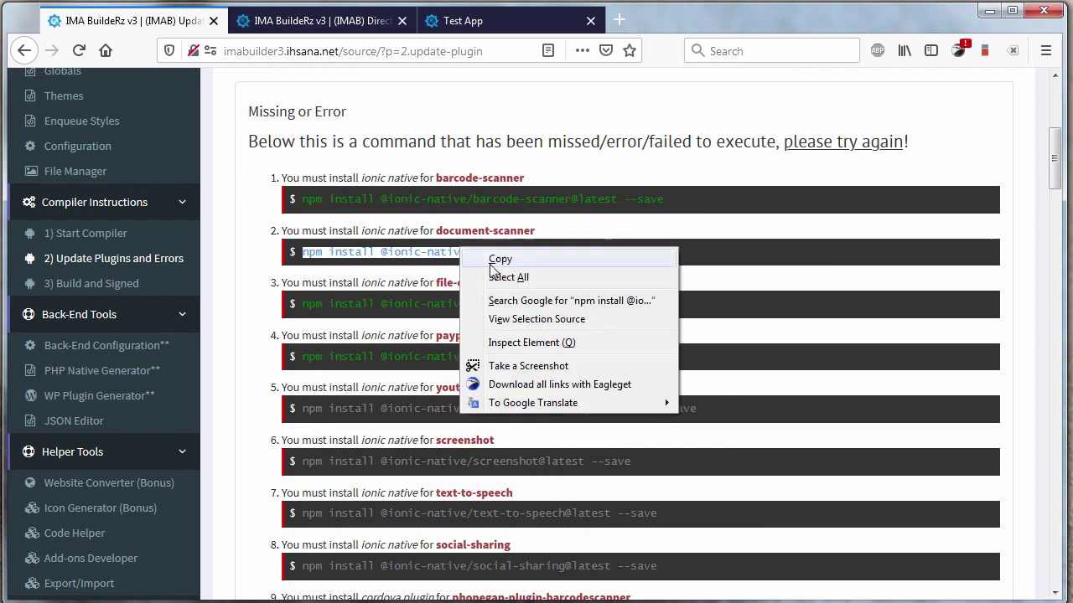
click(500, 260)
scroll(662, 335, down, 2)
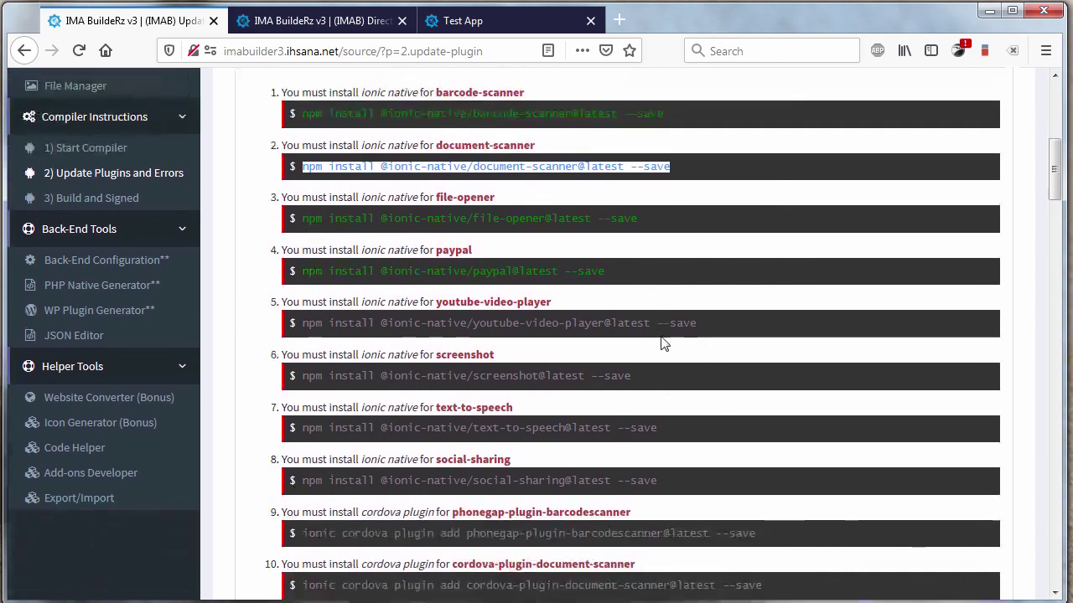
key(alt+Tab)
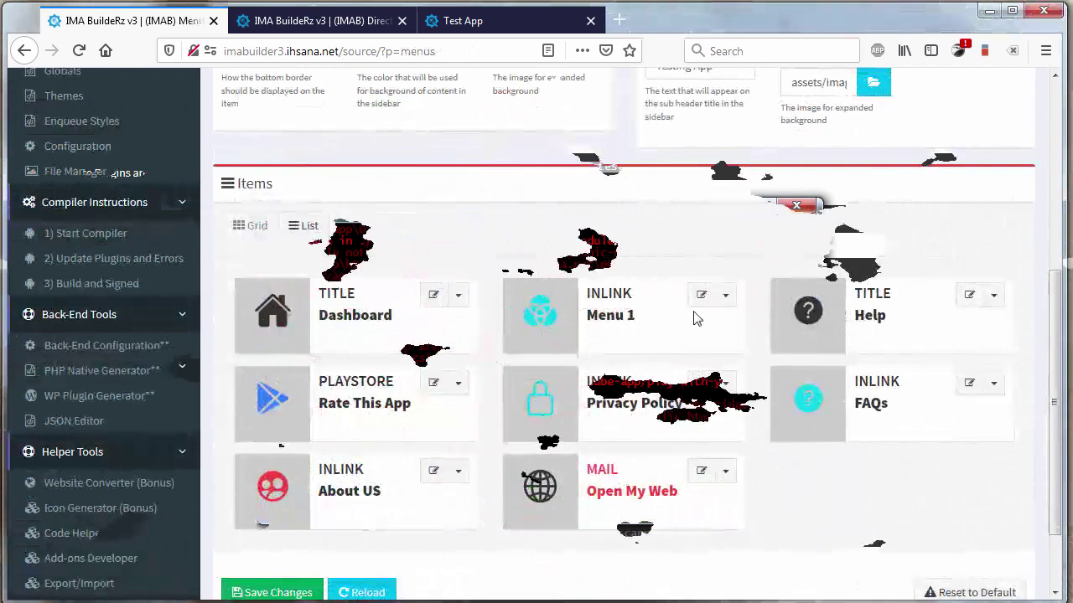
Step: Edit the Menu 1 item, set its type to Scan Barcode : Goto Internal Link, and close the newly opened Test App tab
click(700, 295)
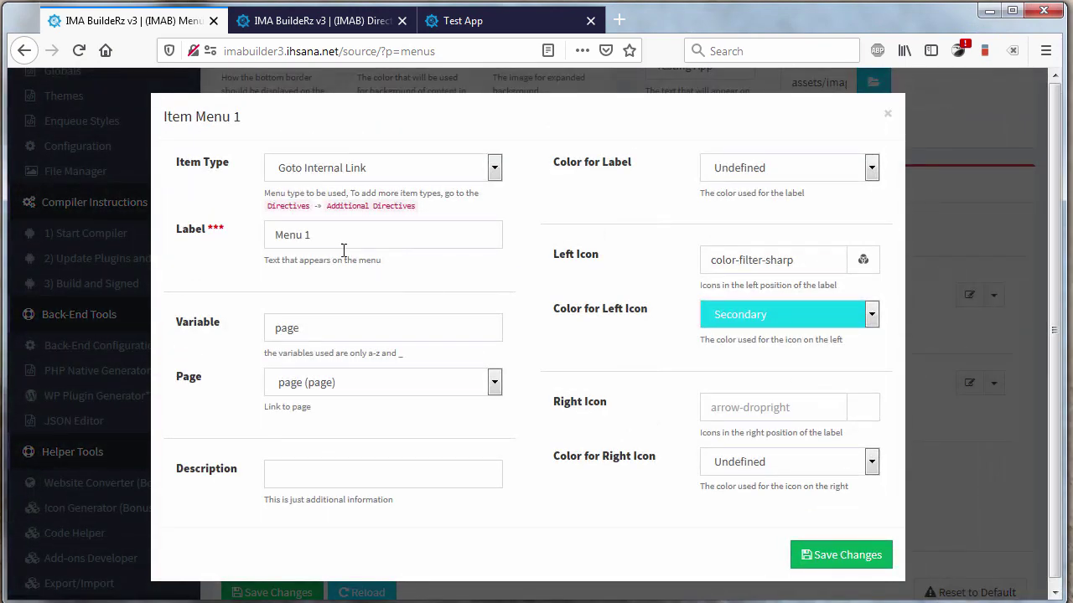
click(419, 172)
scroll(402, 377, down, 1)
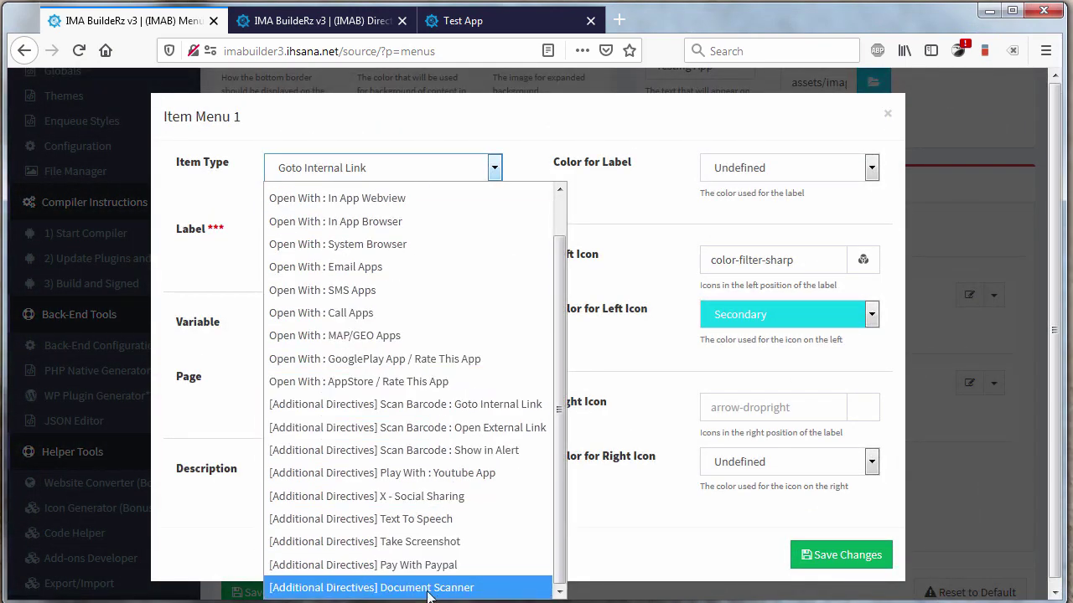
click(402, 405)
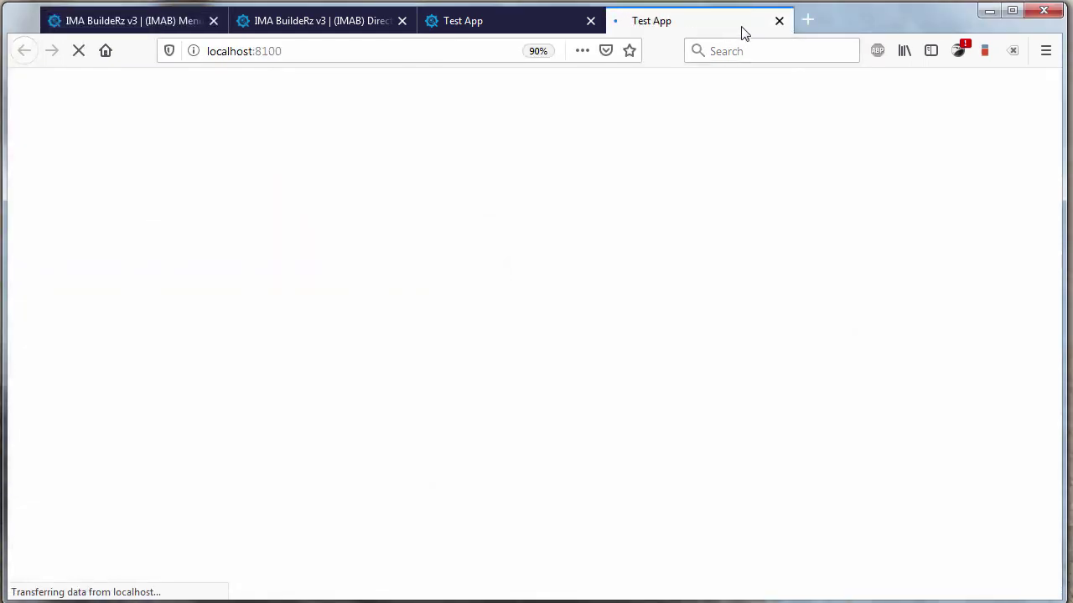
click(778, 21)
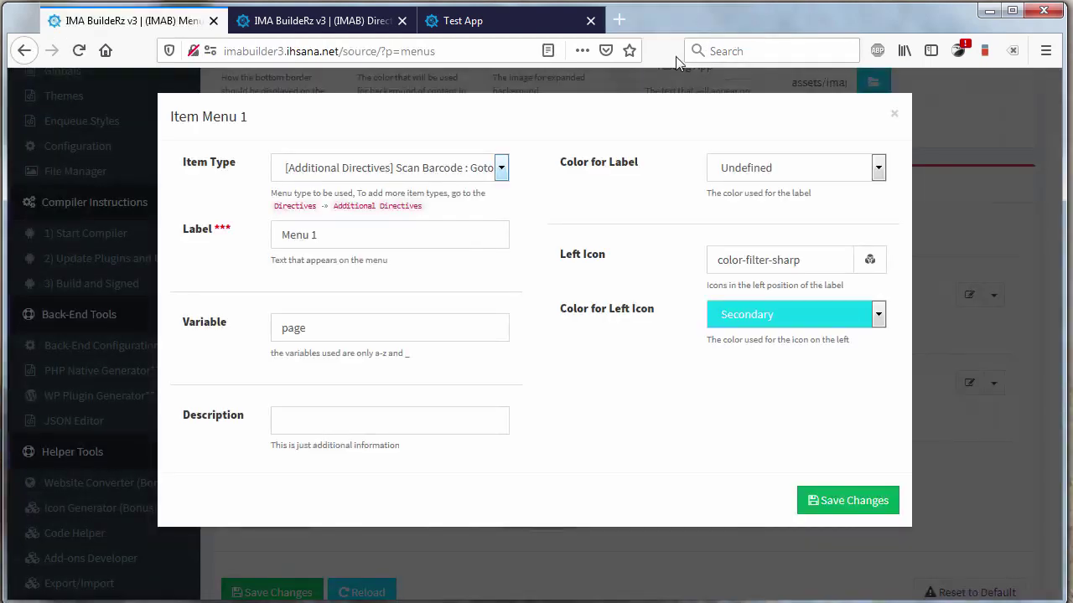
Step: Try the Scan Barcode : Show in Alert and Document Scanner item types for Menu 1
click(453, 172)
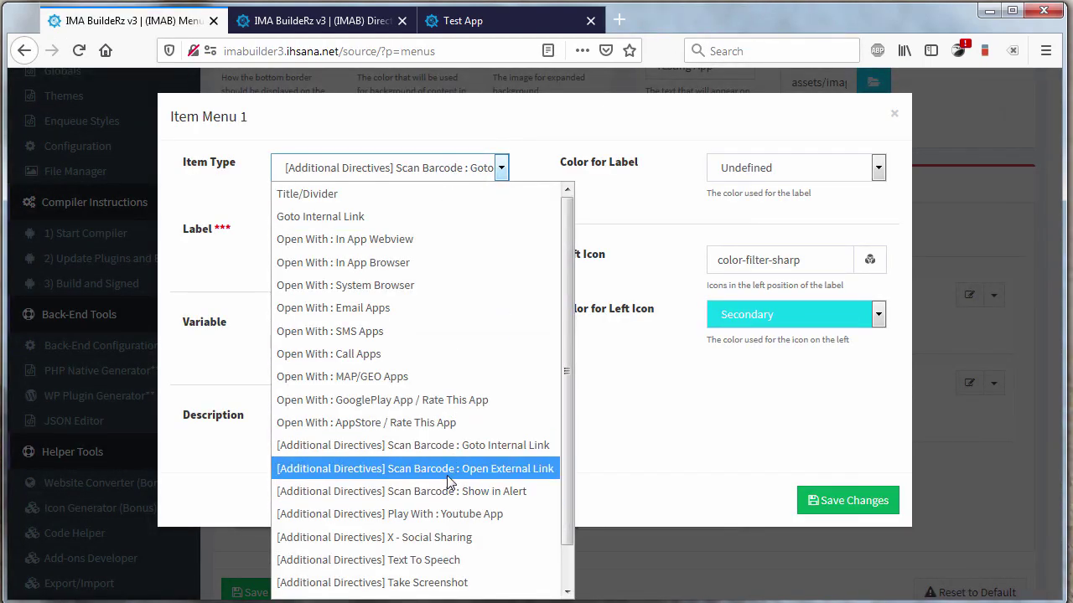
scroll(430, 537, down, 1)
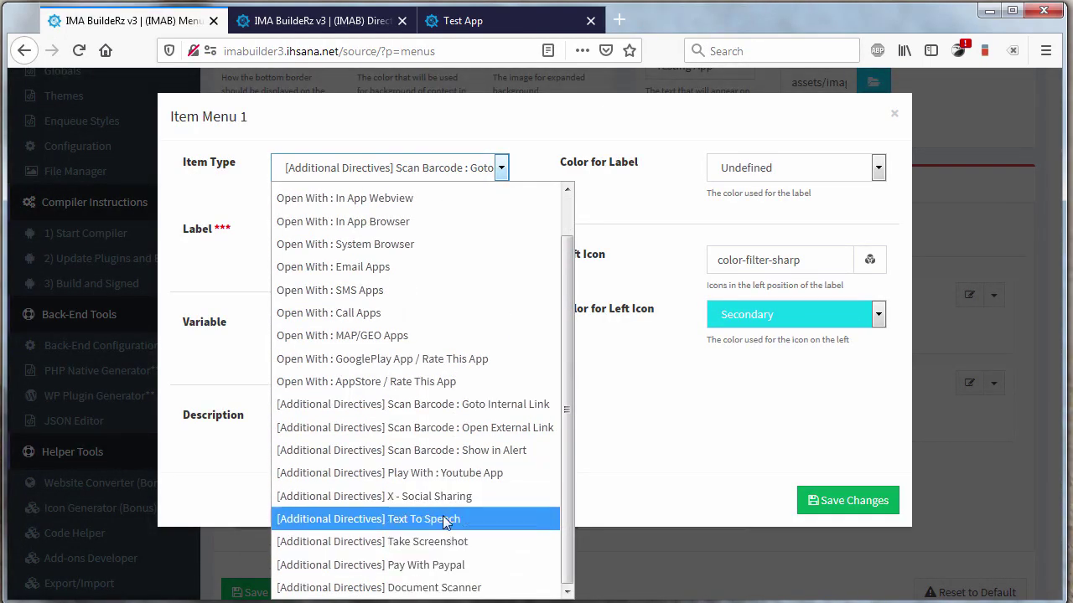
click(437, 452)
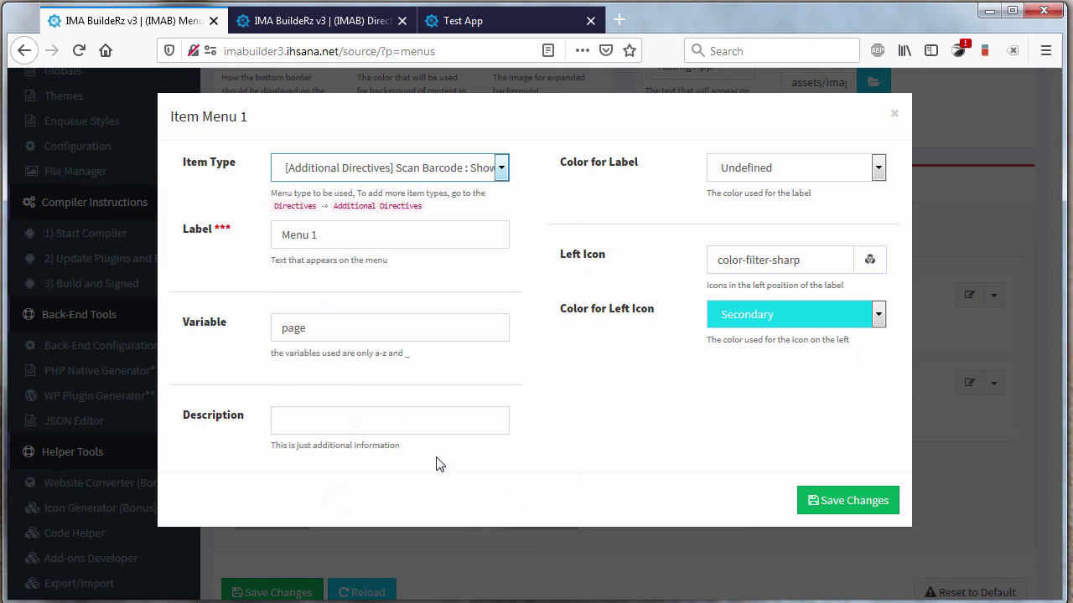
click(422, 172)
scroll(457, 520, down, 1)
click(444, 587)
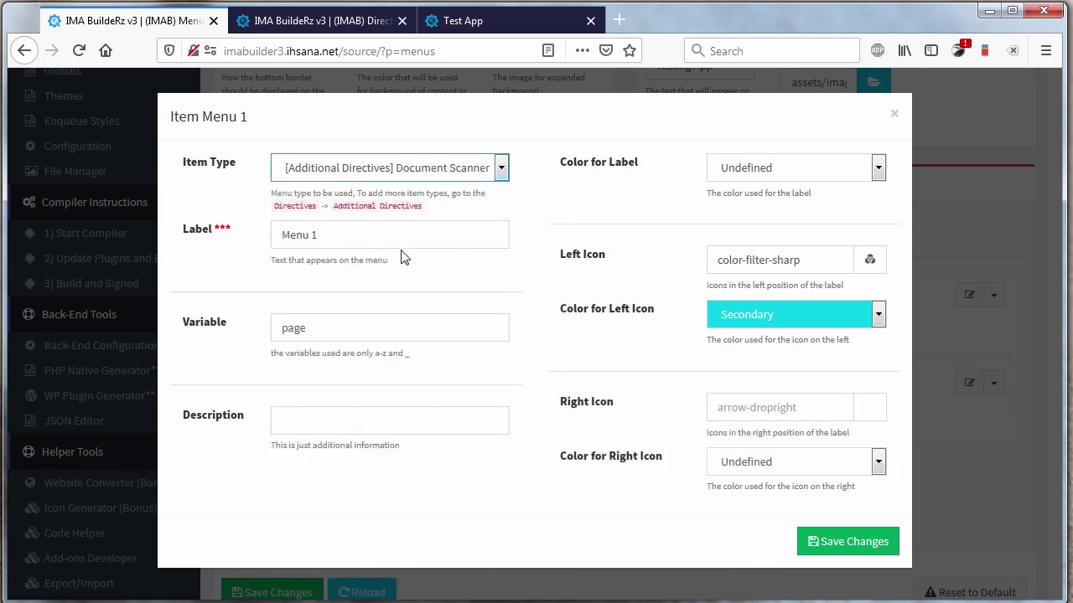
Step: Set the Menu 1 item type to Pay With Paypal and examine its Variable, Price and Info fields
click(423, 180)
click(438, 563)
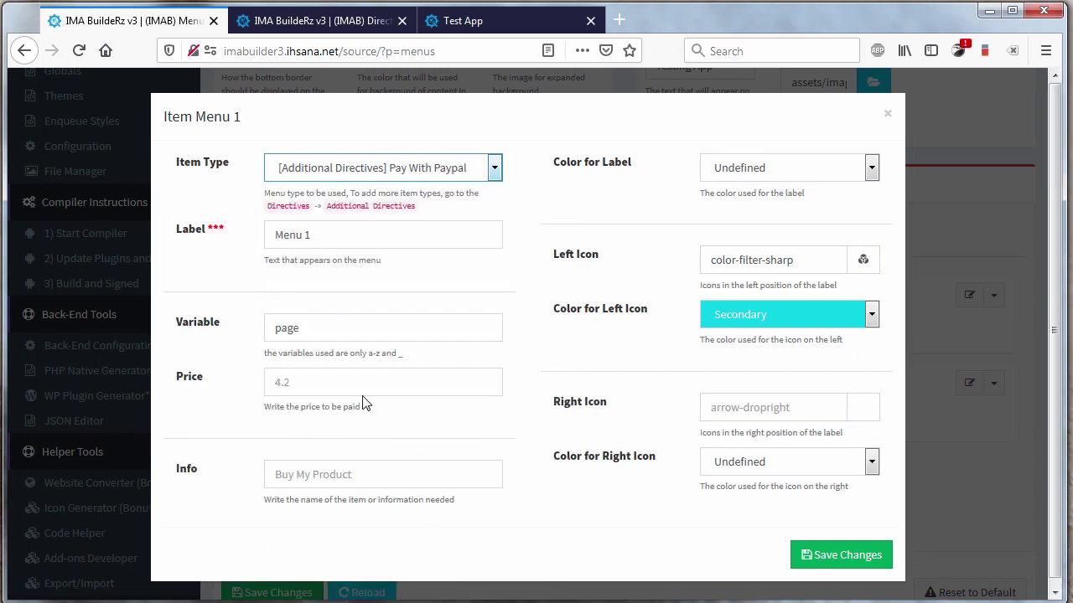
click(298, 331)
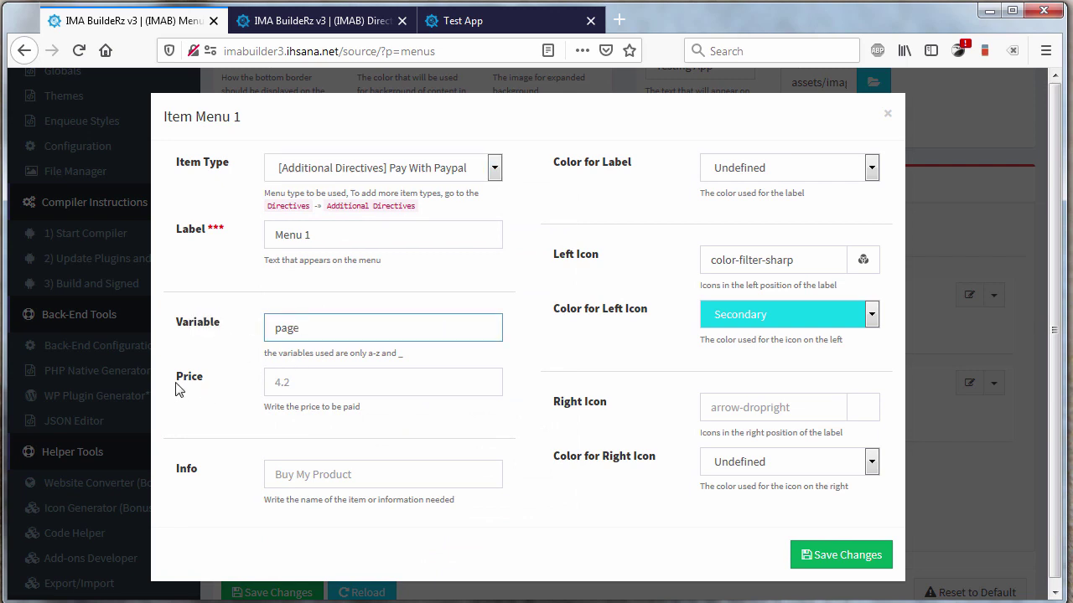
drag(179, 389, 313, 383)
click(288, 391)
drag(183, 475, 303, 474)
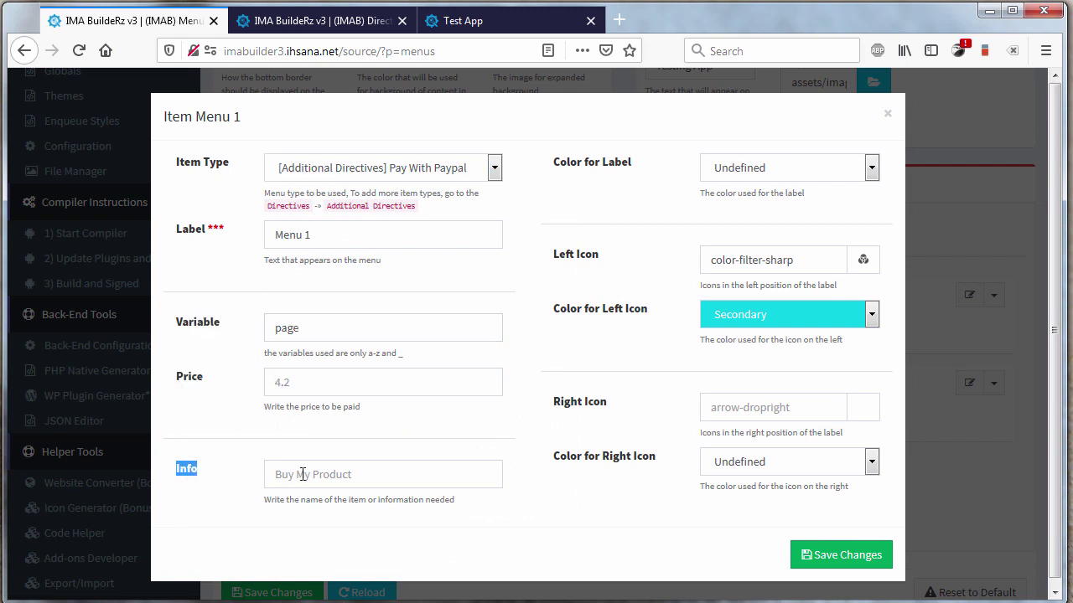
click(382, 474)
Step: Try the Take Screenshot, Text To Speech and X - Social Sharing item types for Menu 1
click(410, 178)
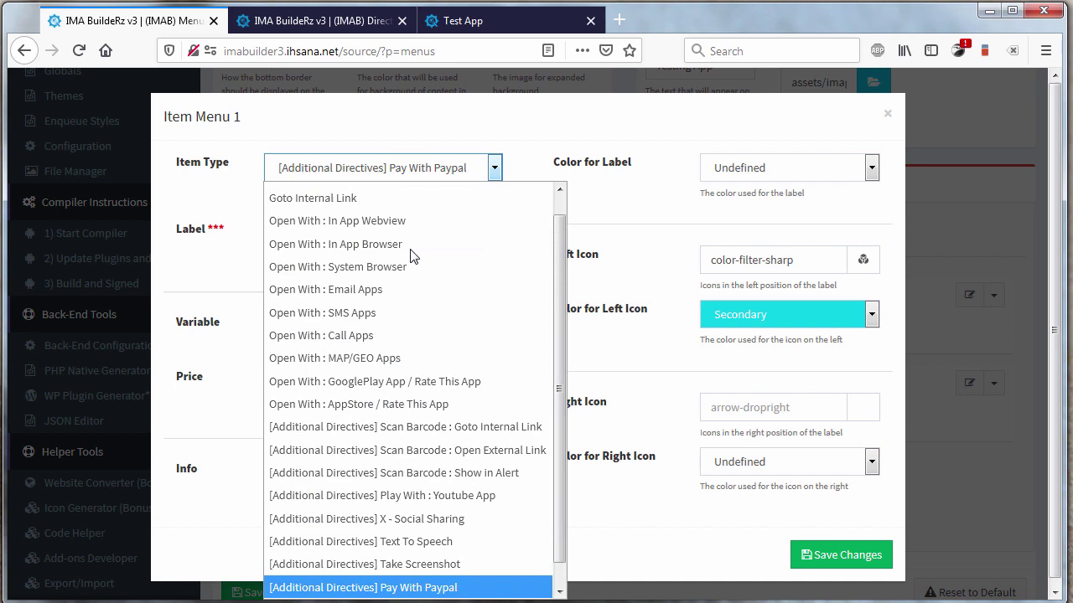
click(437, 562)
click(382, 178)
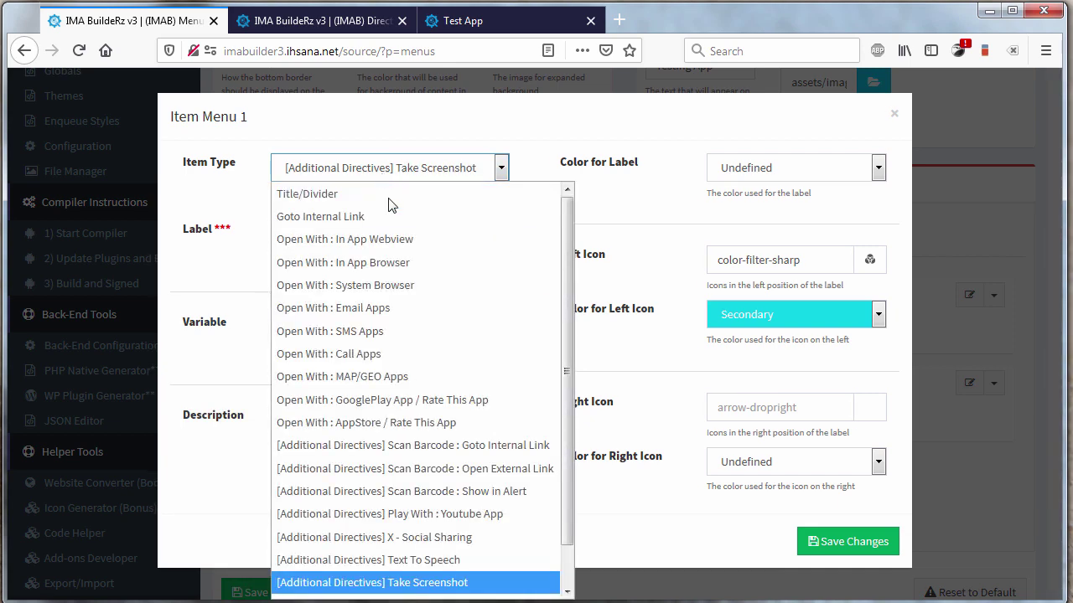
click(444, 560)
click(428, 168)
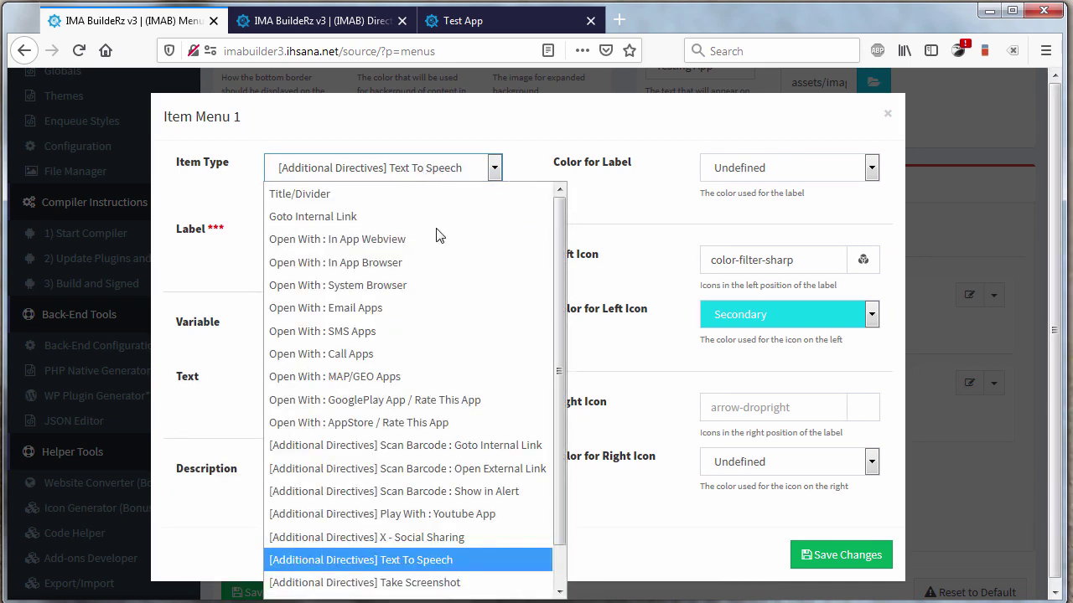
click(438, 541)
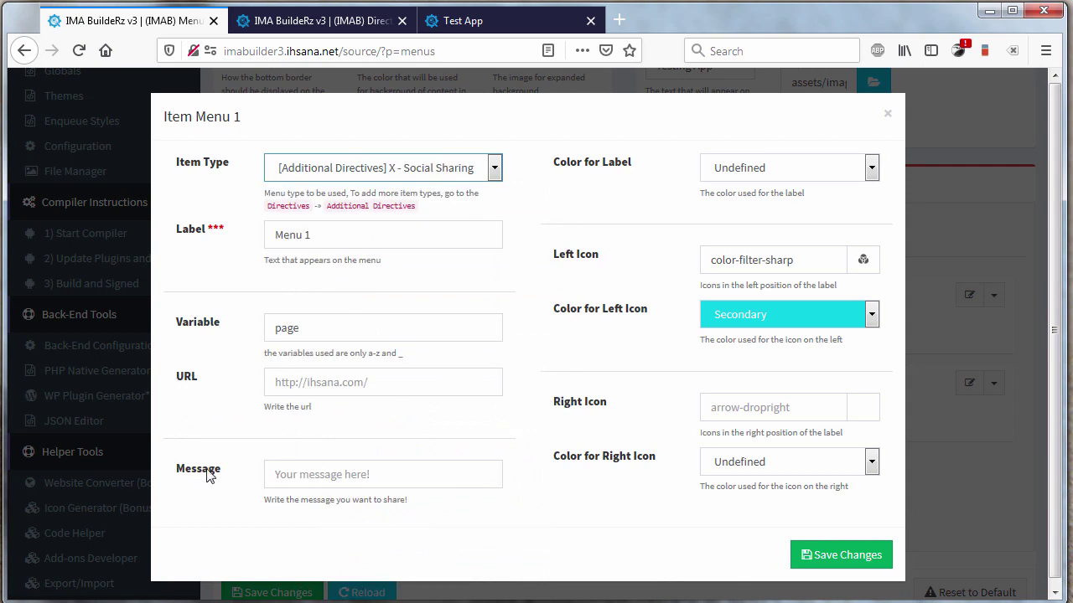
Step: Examine the URL and Message fields of the X - Social Sharing item type for Menu 1
click(266, 388)
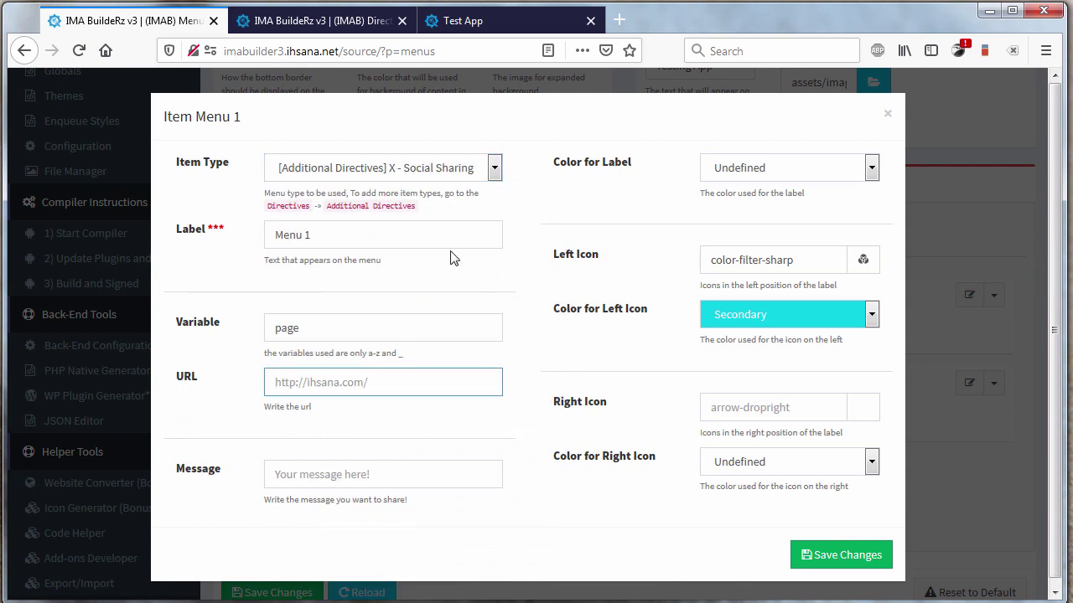
click(450, 172)
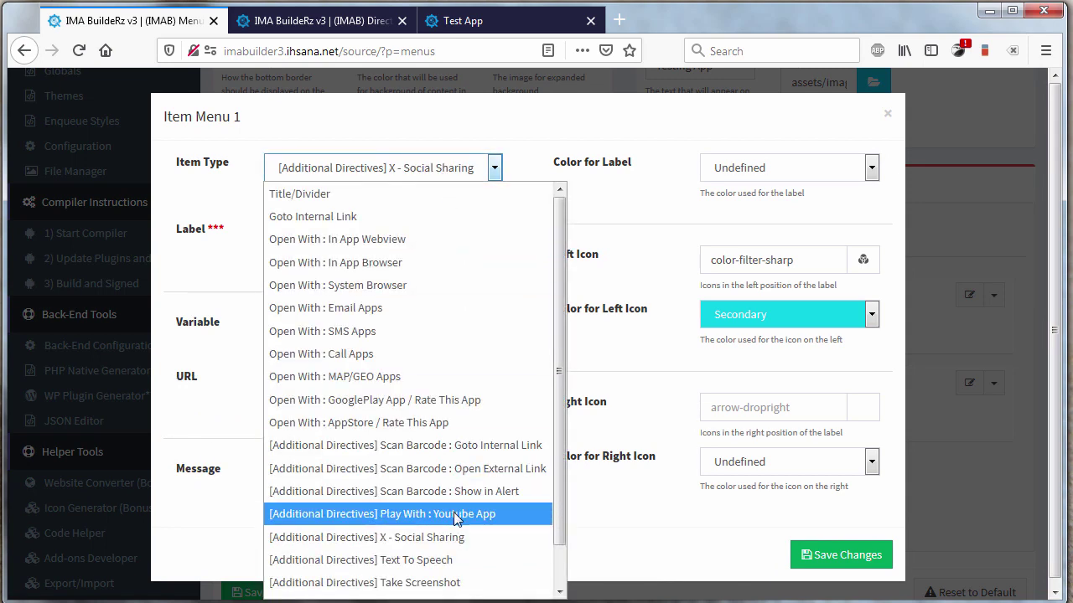
scroll(453, 503, down, 1)
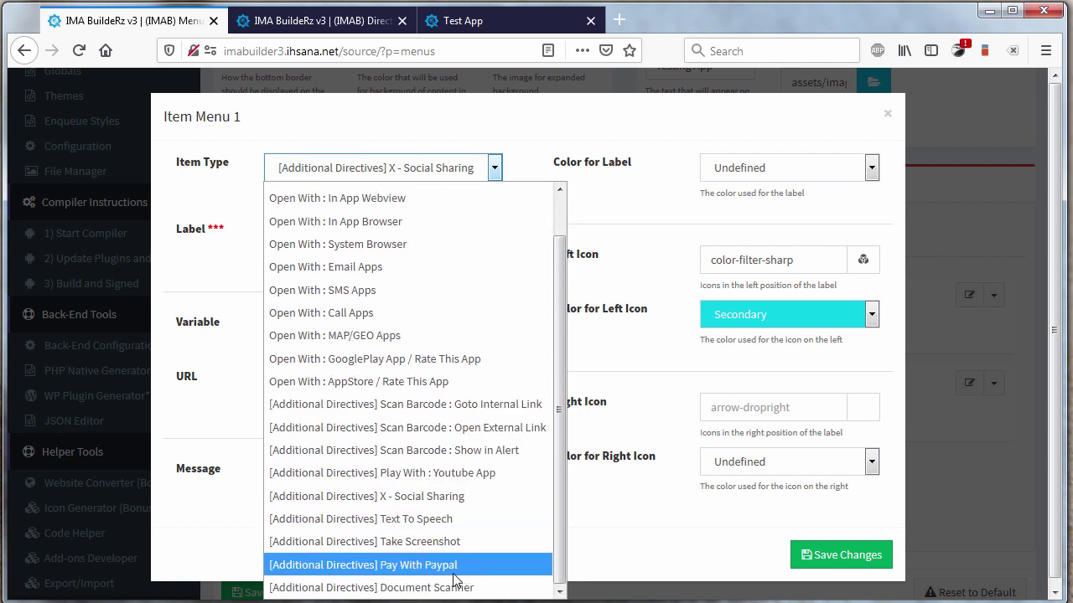
click(433, 503)
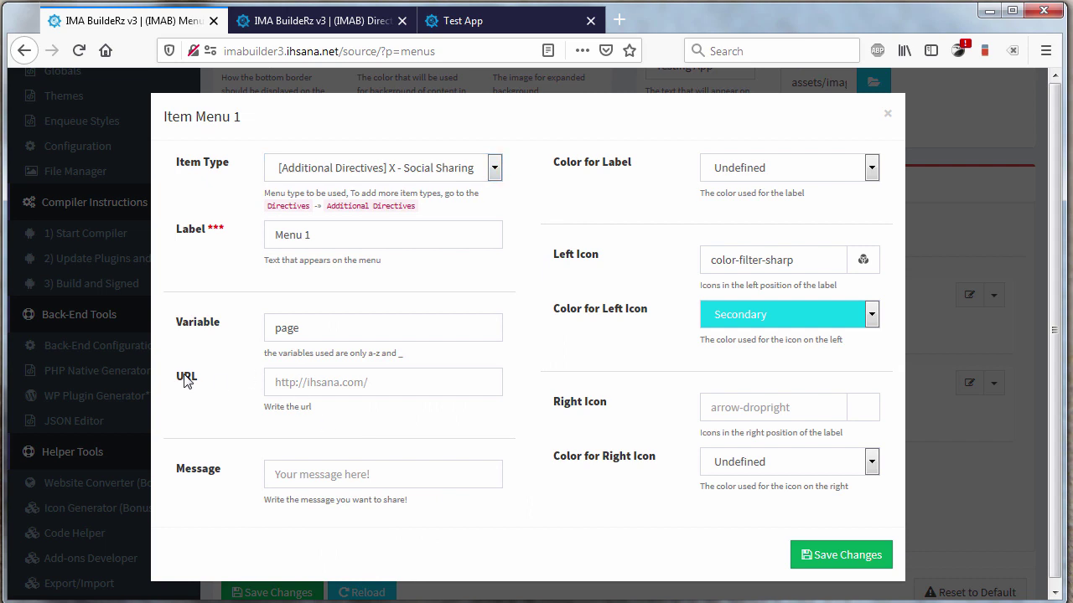
click(317, 474)
double_click(210, 479)
click(226, 498)
Step: Set the Menu 1 item type to Scan Barcode : Goto Internal Link, change its label to Goto Page, and save the item
click(476, 172)
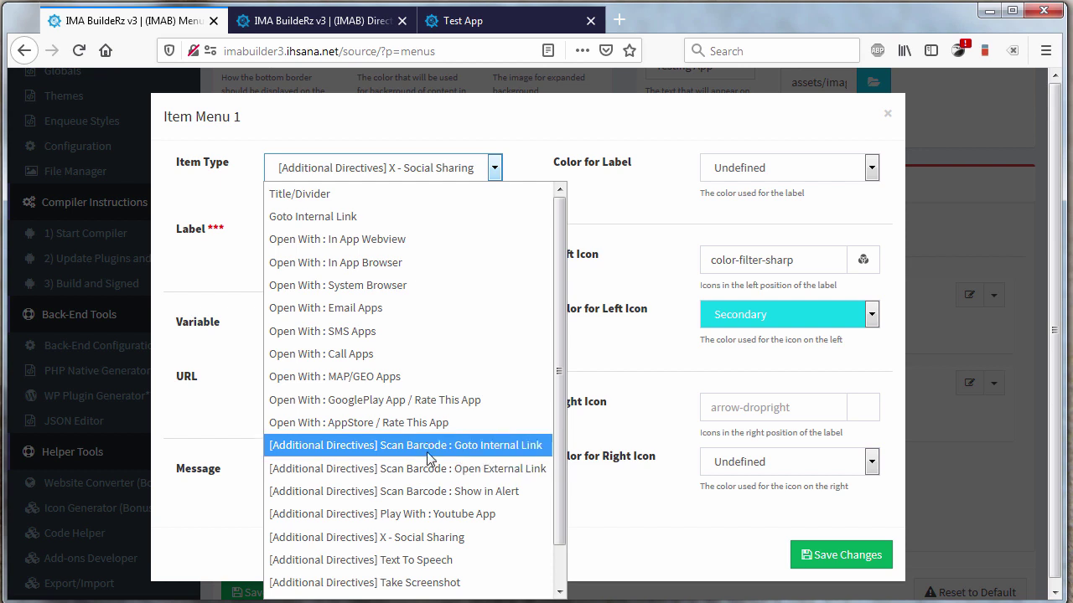
click(427, 452)
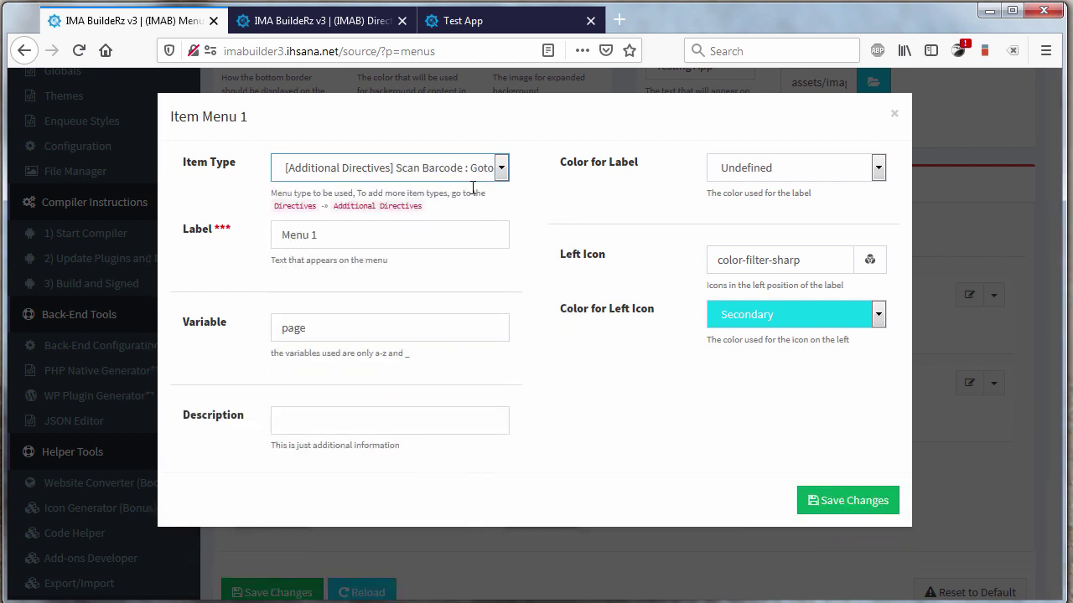
double_click(336, 247)
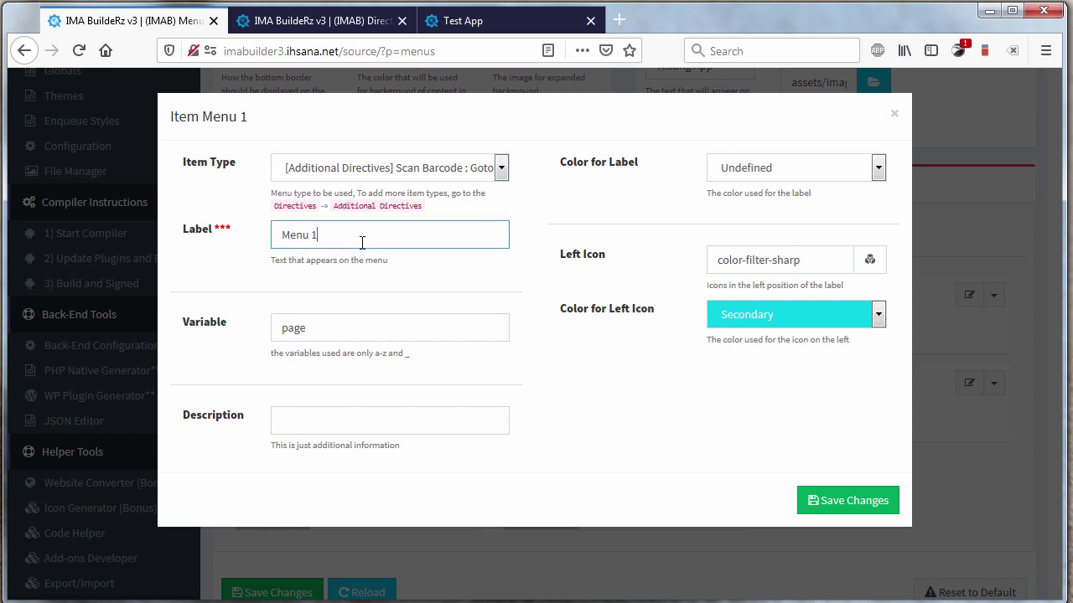
drag(362, 243, 272, 280)
text(Goto Page)
click(443, 176)
click(521, 450)
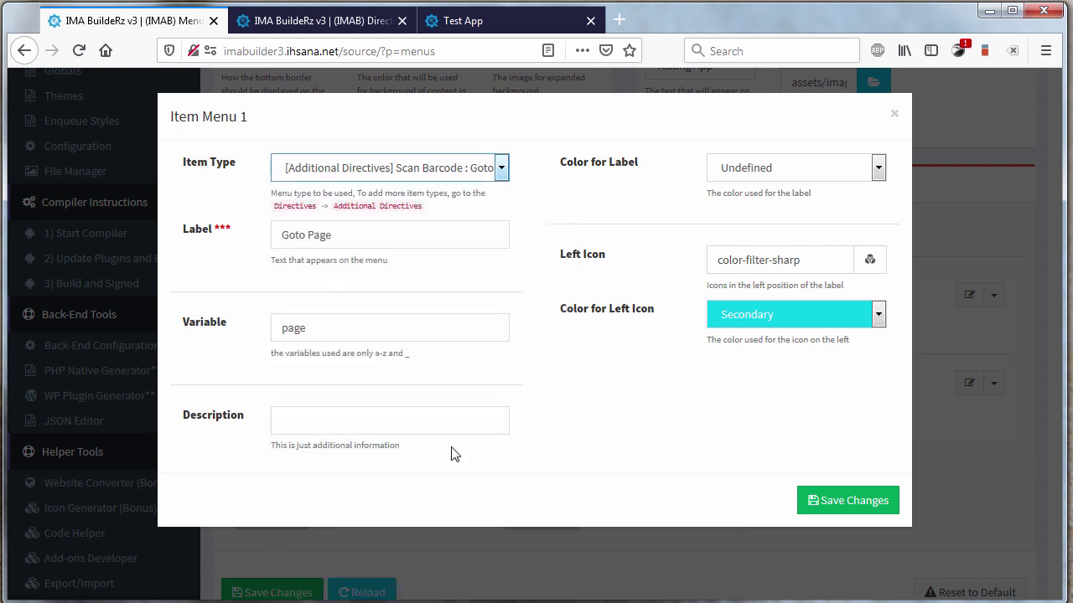
click(383, 234)
click(851, 505)
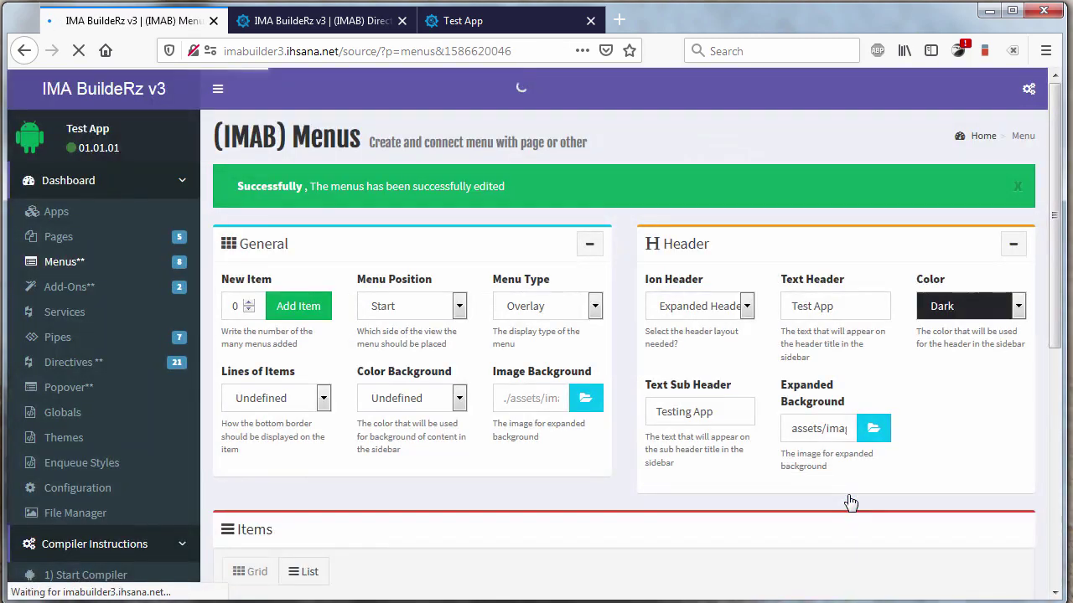
scroll(771, 497, down, 5)
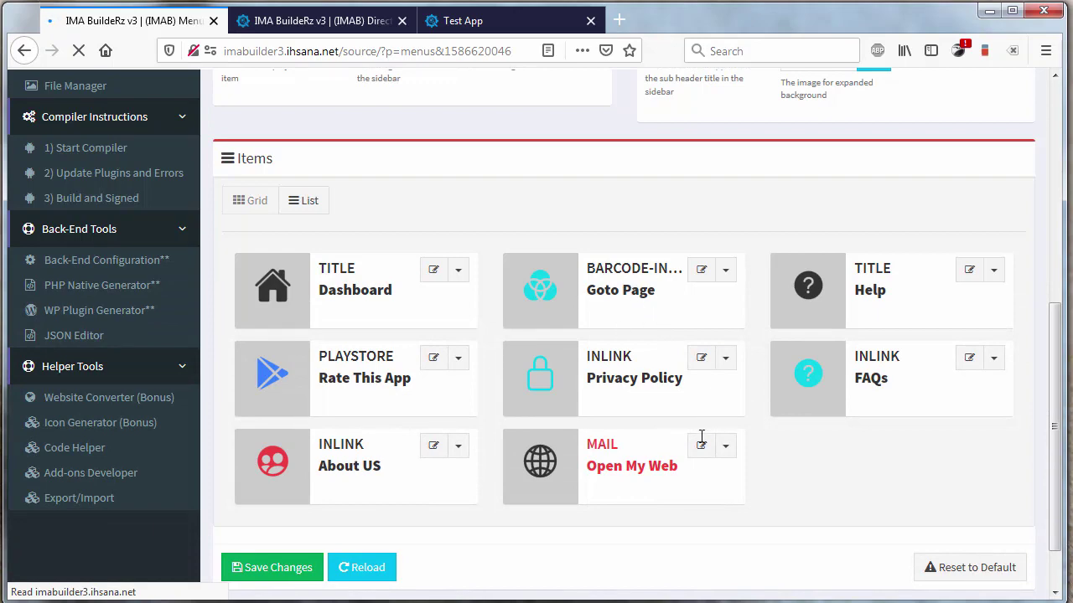
scroll(659, 445, up, 5)
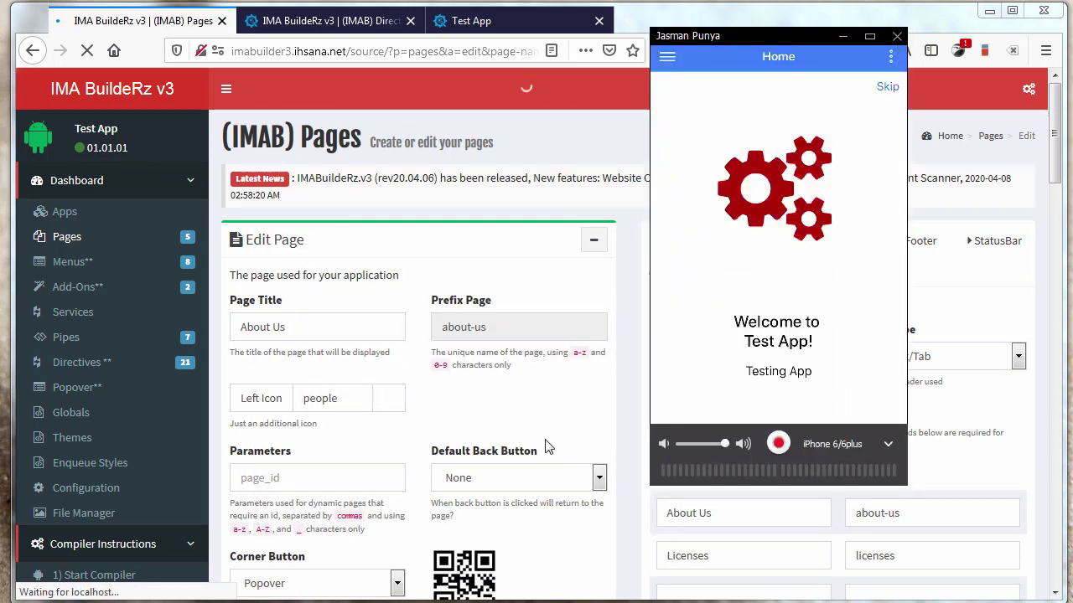
click(888, 444)
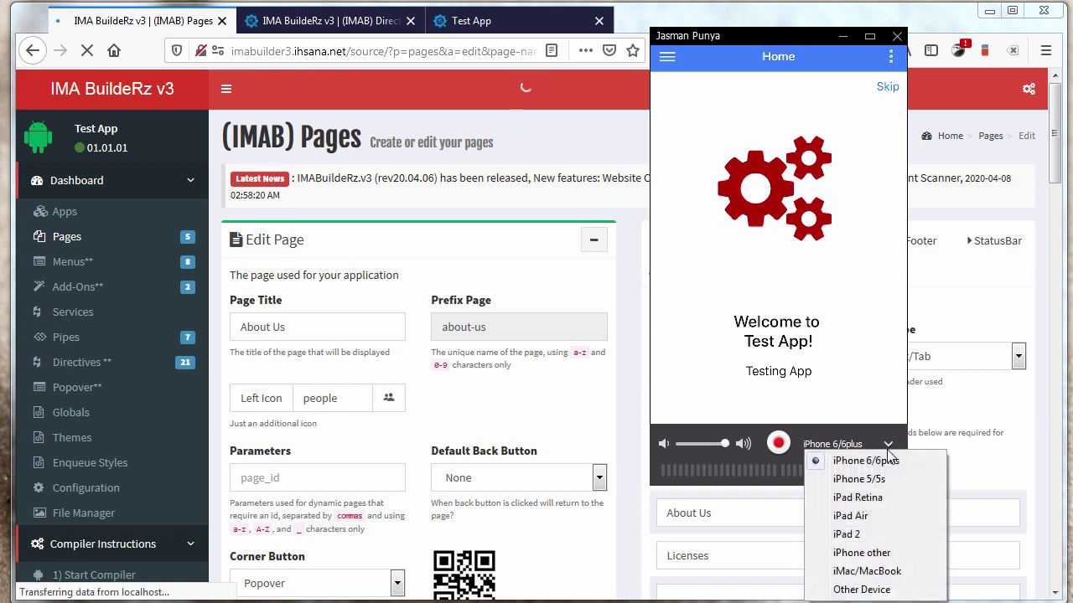
click(889, 444)
click(889, 444)
Step: Show the QR code of the About Us page in the browser and switch to the phone mirror window
click(569, 449)
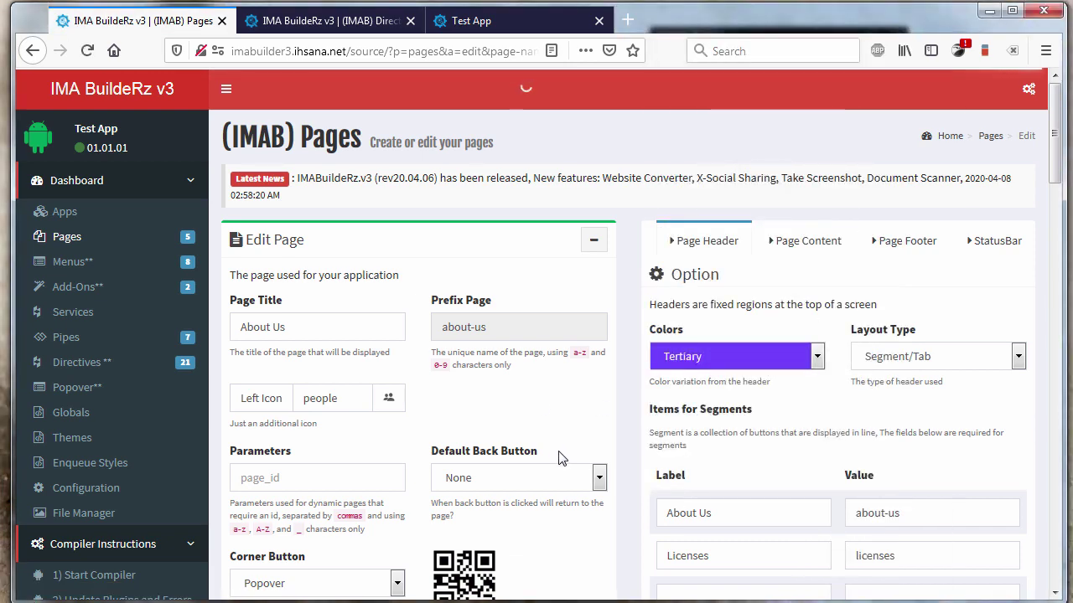
scroll(561, 458, down, 3)
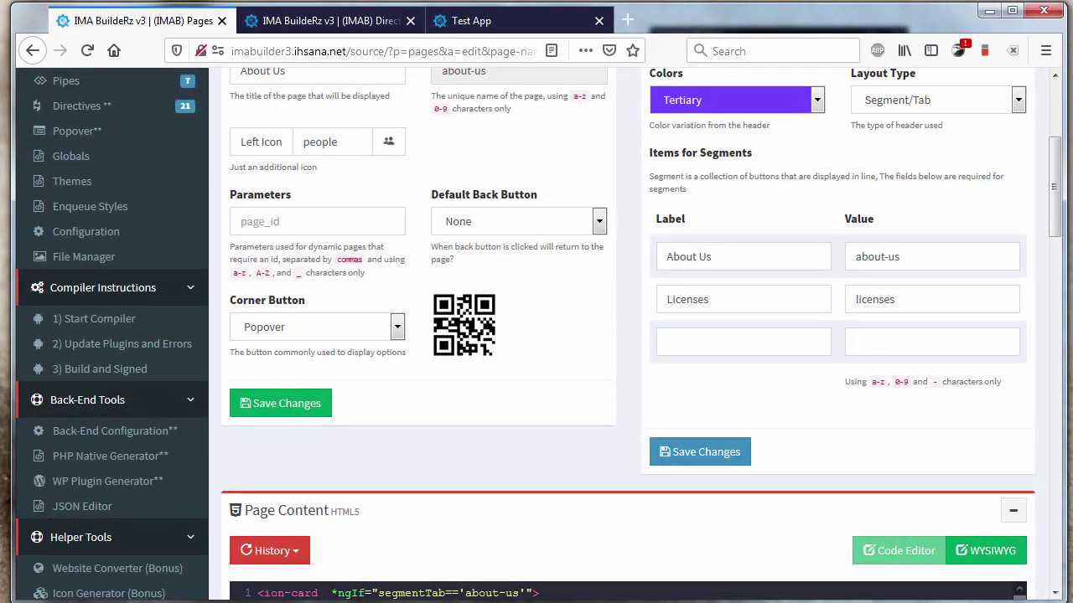
key(alt+Tab)
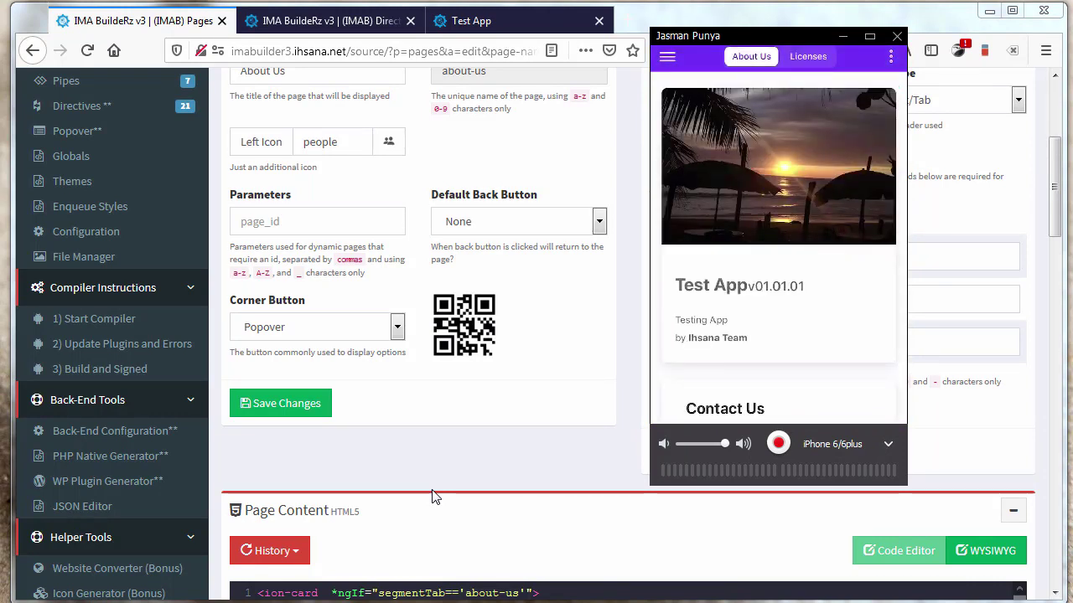
Step: Open the Menus page and add 1 new menu item
click(143, 175)
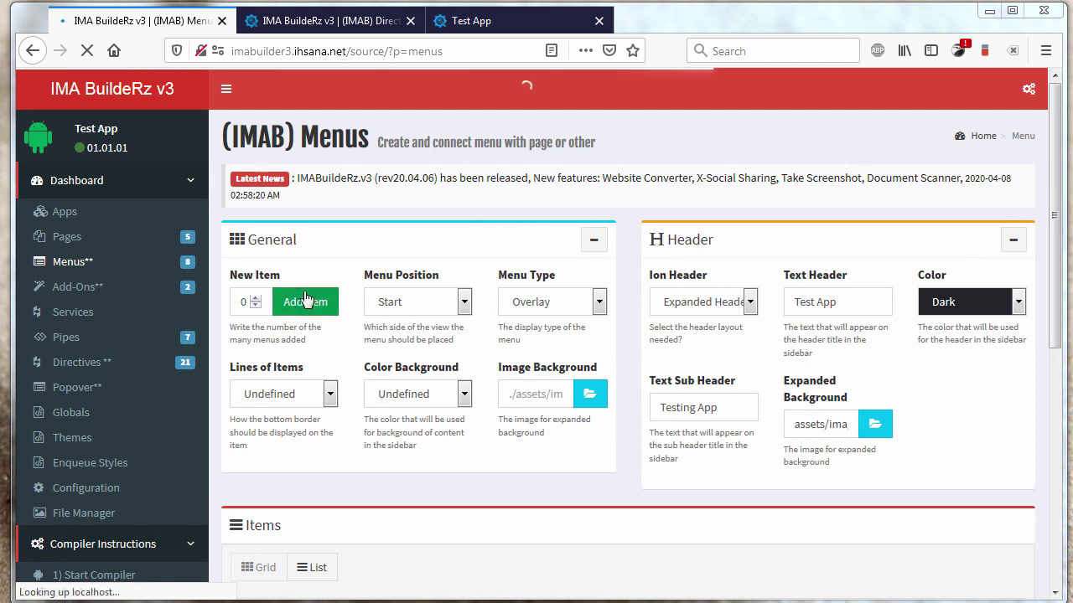
click(255, 299)
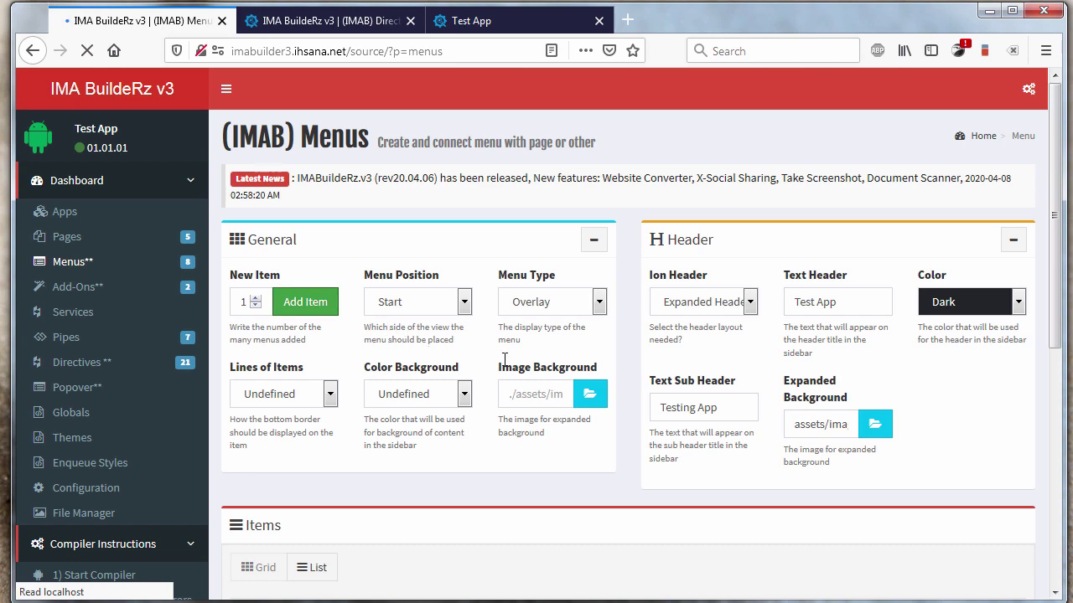
scroll(515, 375, down, 3)
scroll(515, 375, down, 3)
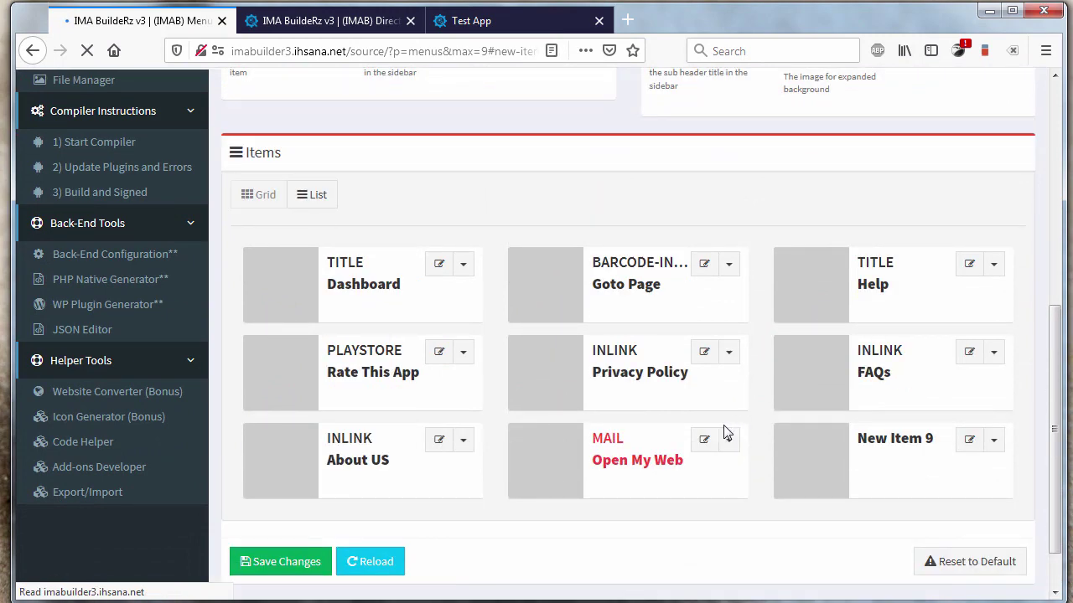
Step: Edit New Item 9 and set its item type to Pay With Paypal
click(970, 444)
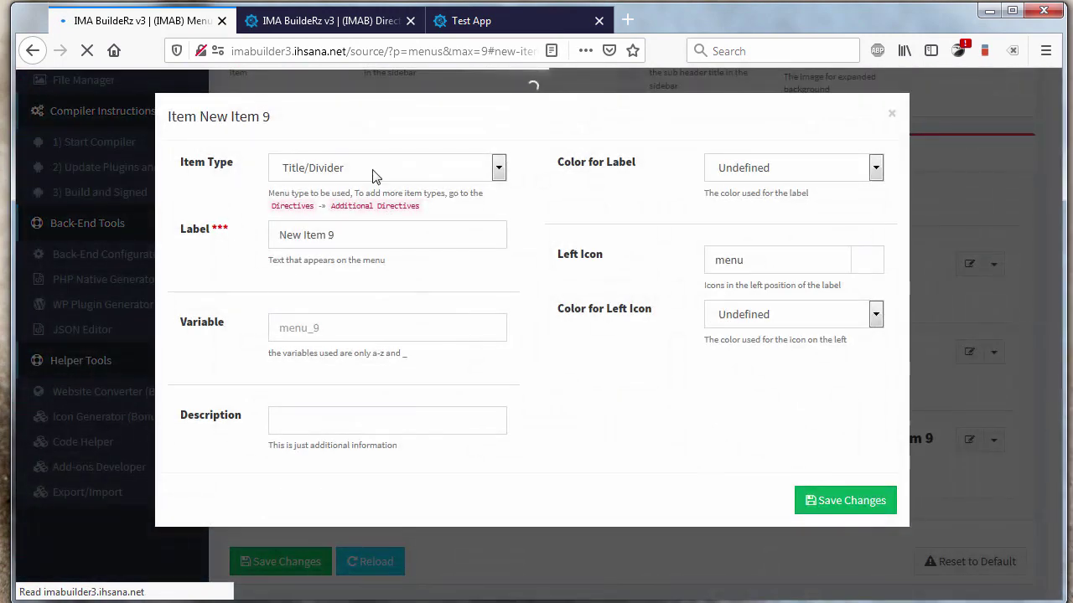
click(372, 172)
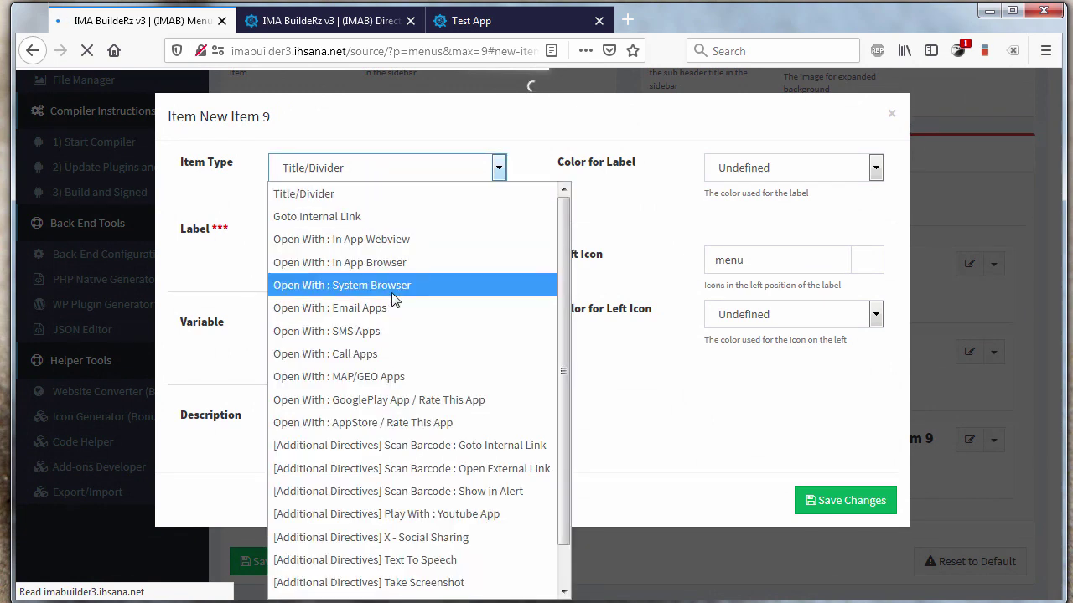
scroll(439, 461, down, 1)
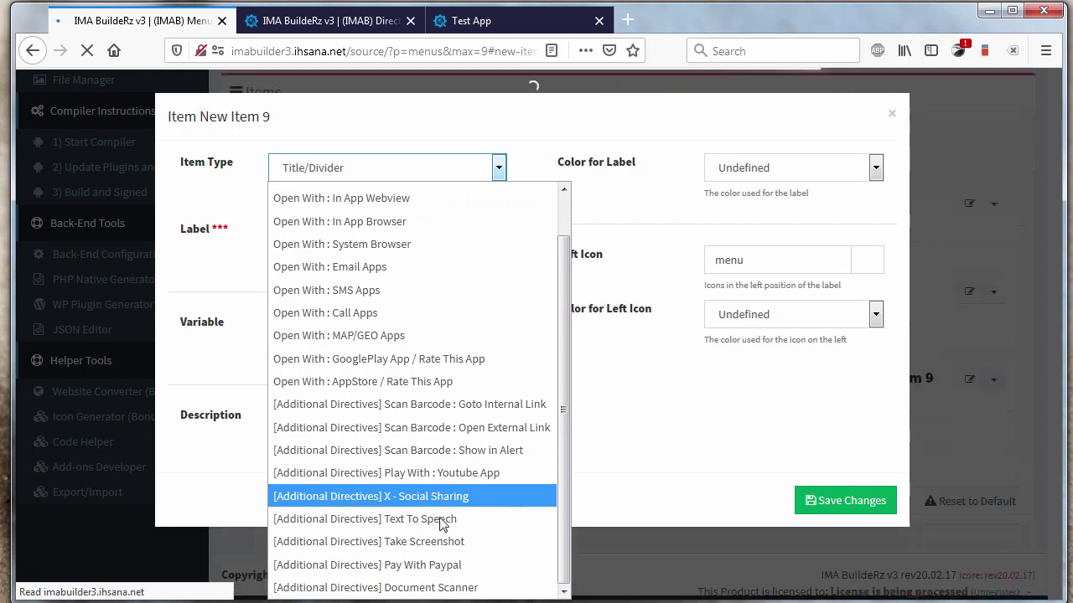
click(459, 566)
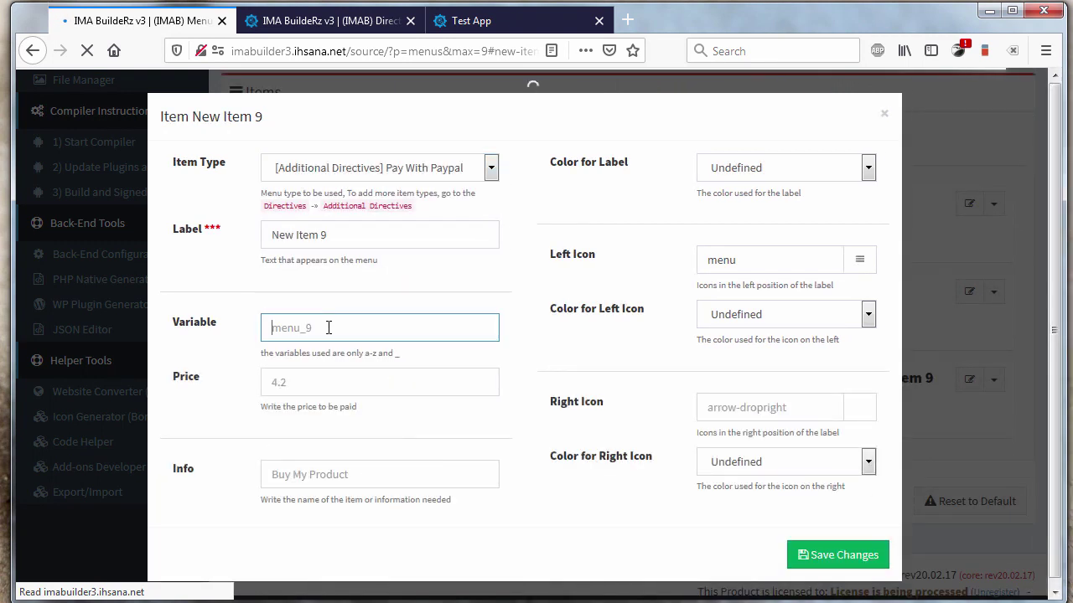
Step: Set the price of New Item 9 to 5 and its info to By My Item, and save the item
click(328, 328)
click(302, 391)
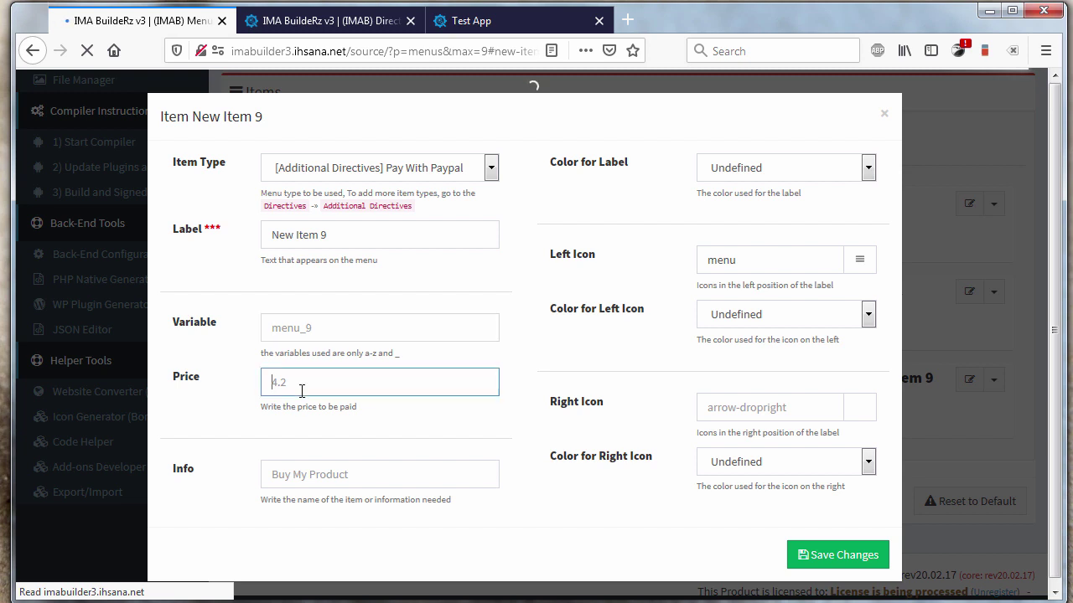
text(5)
click(318, 477)
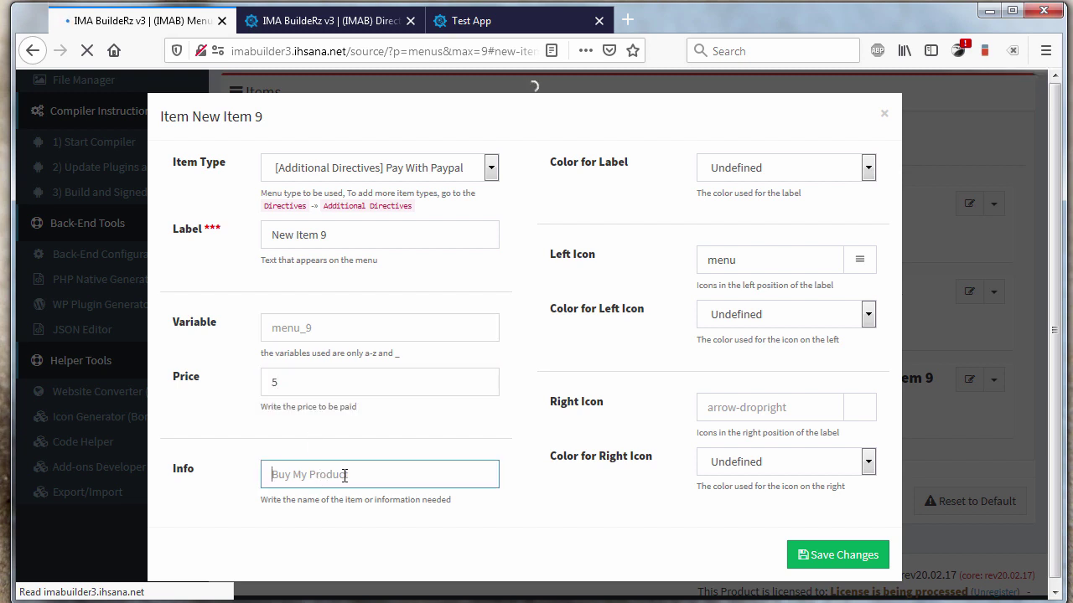
text(By)
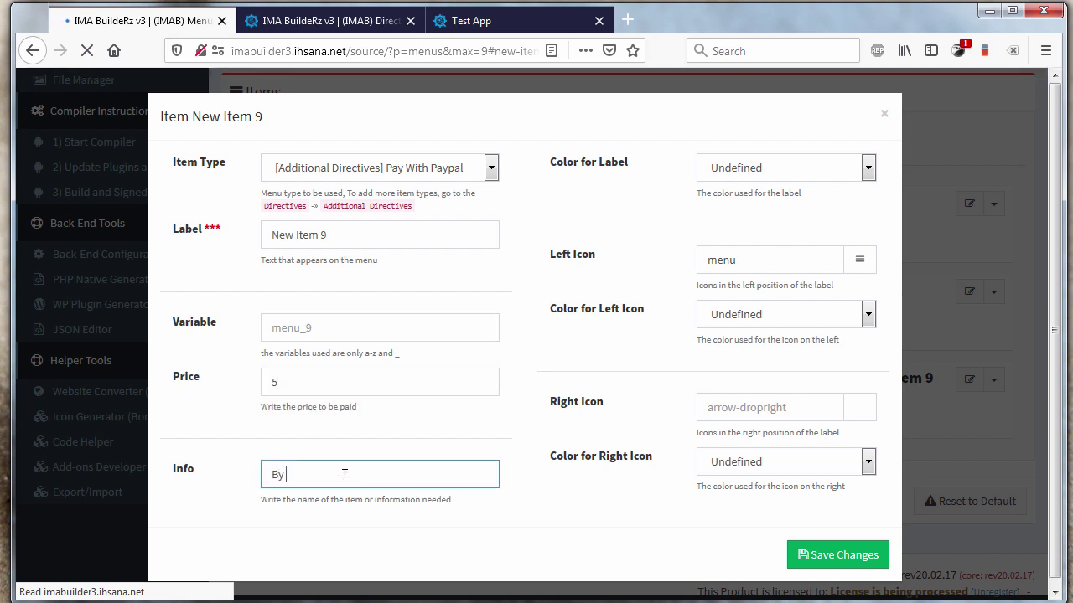
text( My Item)
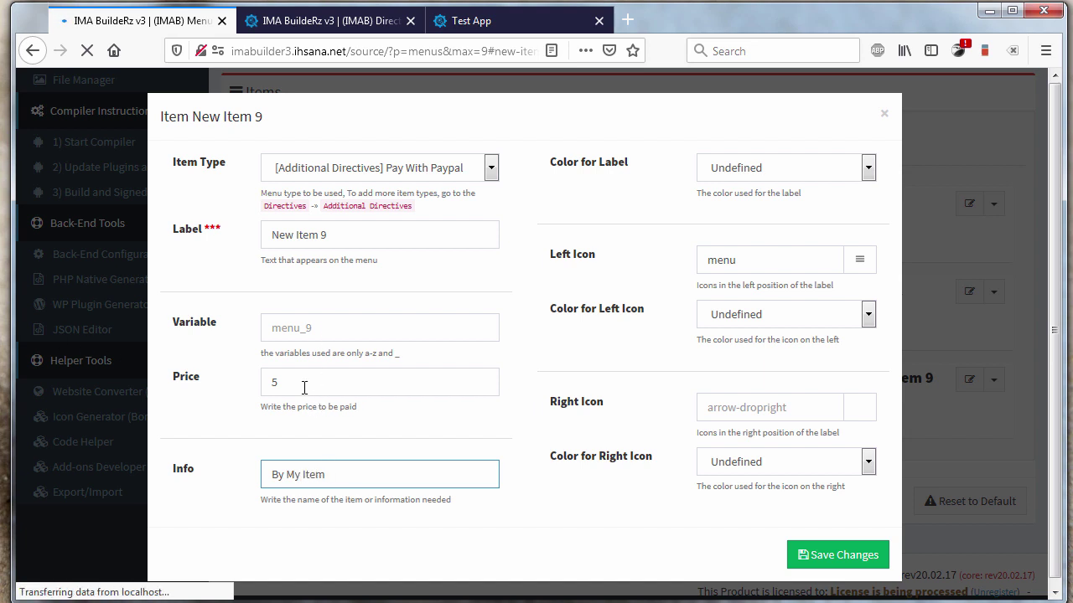
click(304, 387)
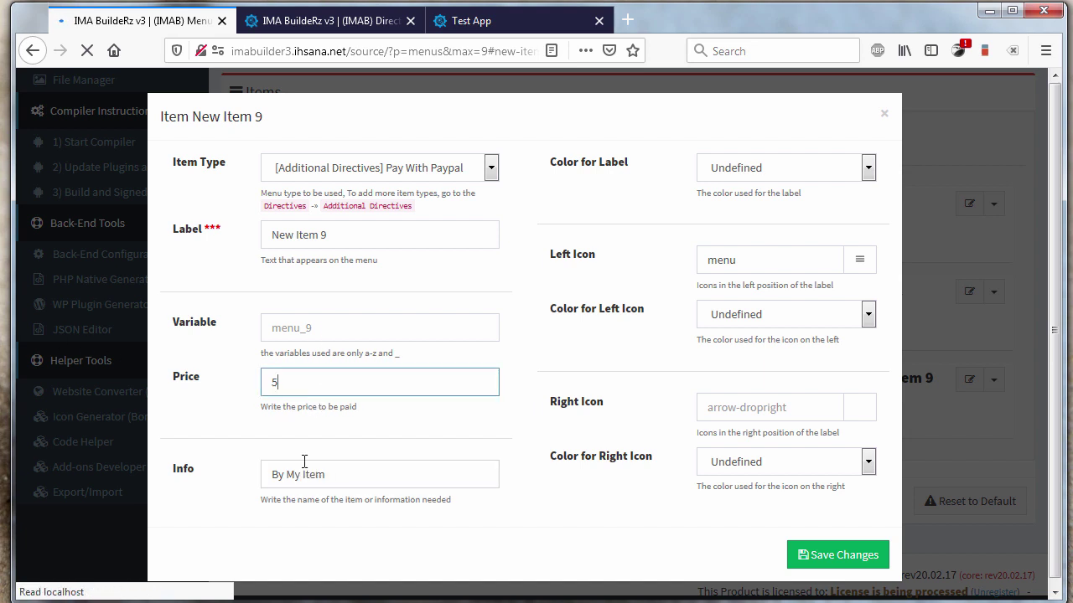
click(830, 563)
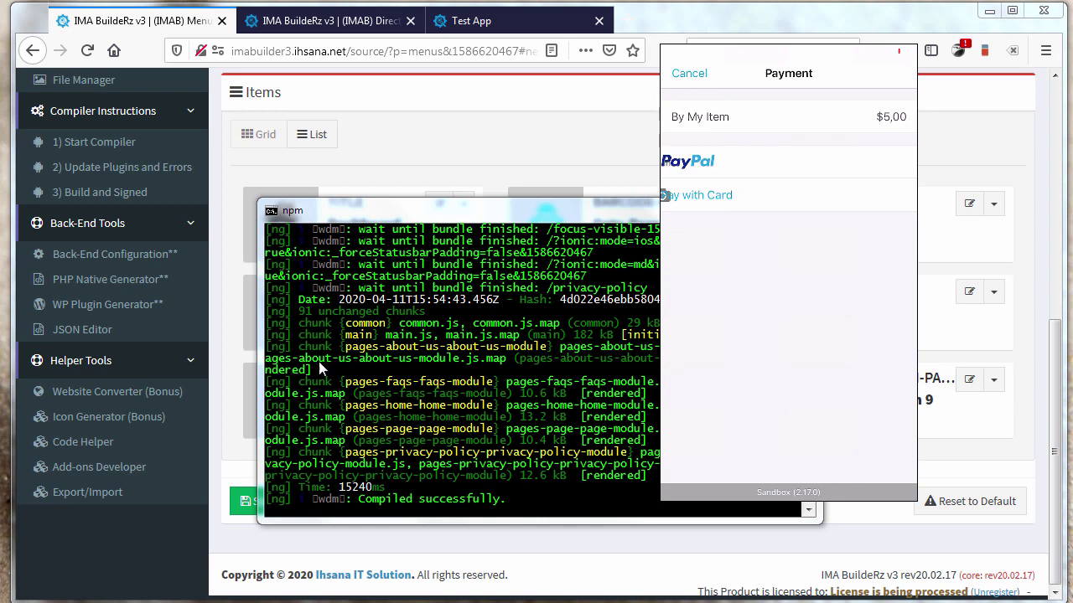
Step: Reopen New Item 9 and compare its Price and Info fields with the Payment screen in the phone mirror window
click(411, 159)
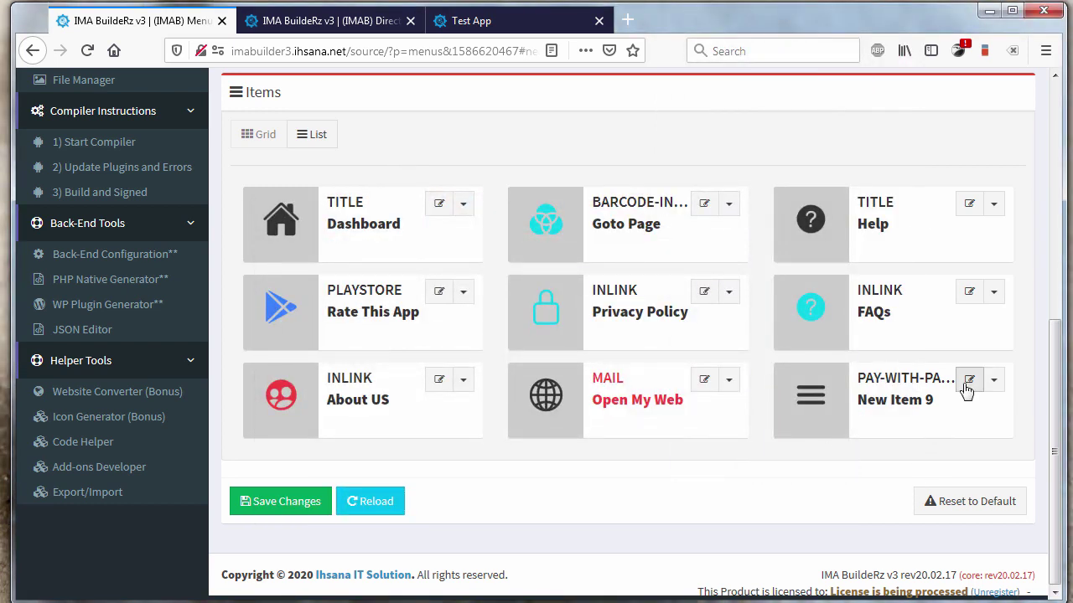
click(968, 381)
click(320, 383)
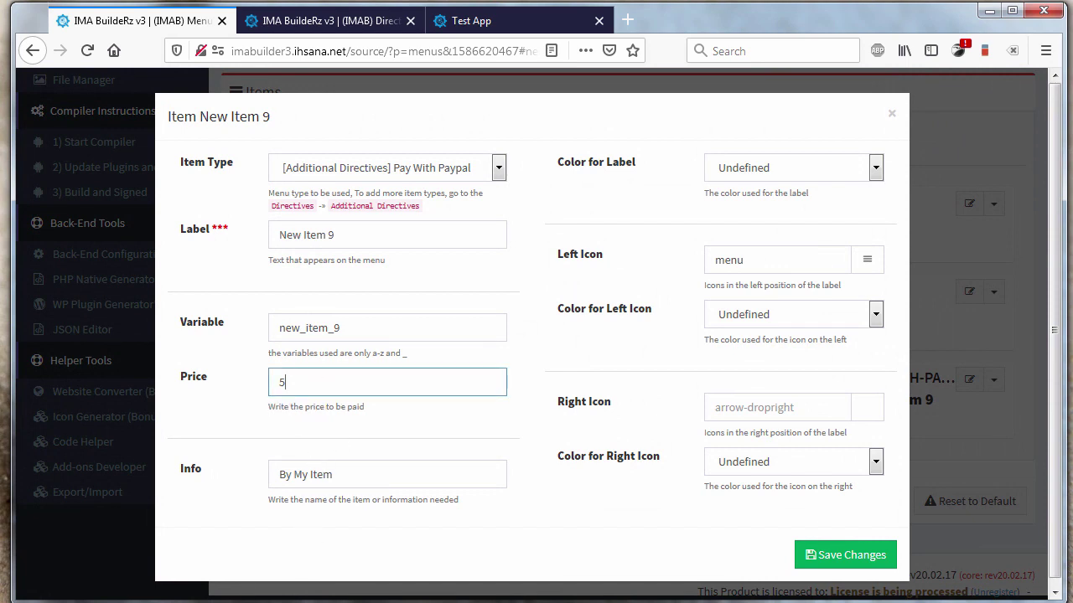
key(alt+Tab)
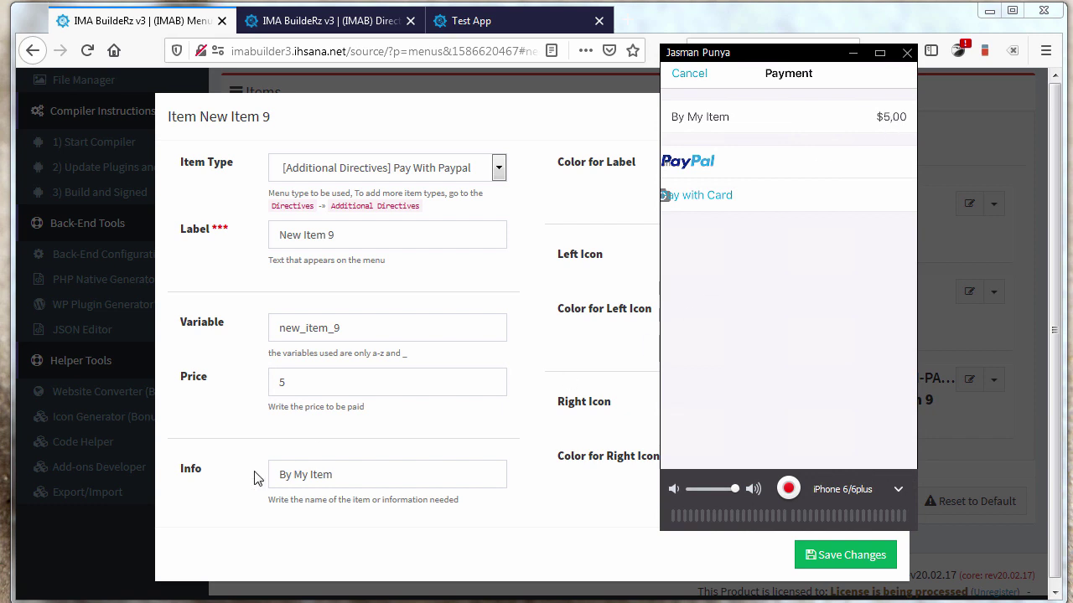
Step: Check the item's Info field, cancel the Payment screen in the phone mirror window, and dismiss the Pay With PayPal alert
click(378, 476)
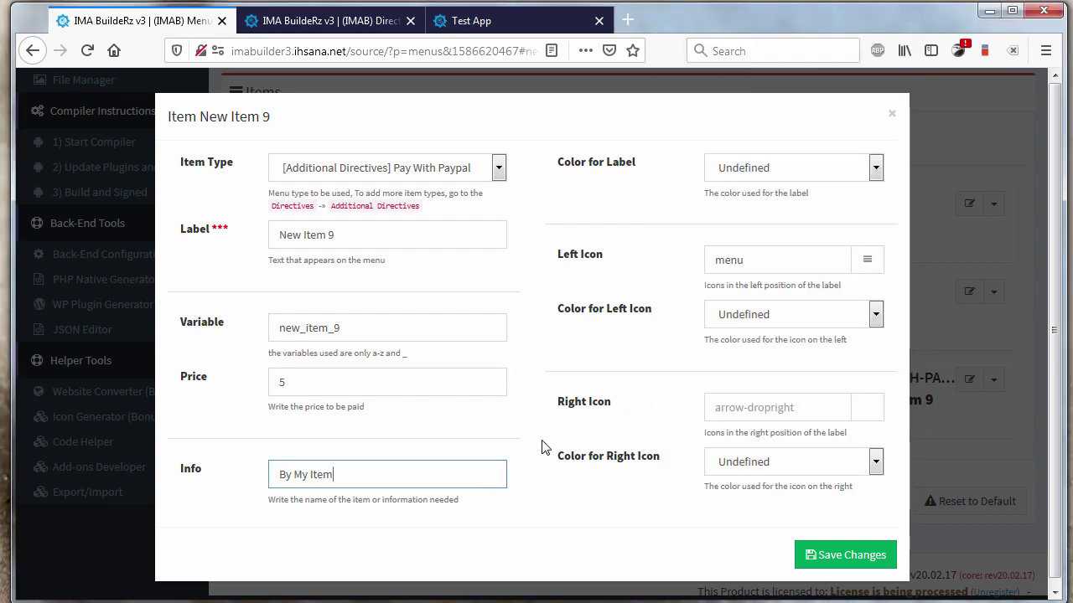
key(alt+Tab)
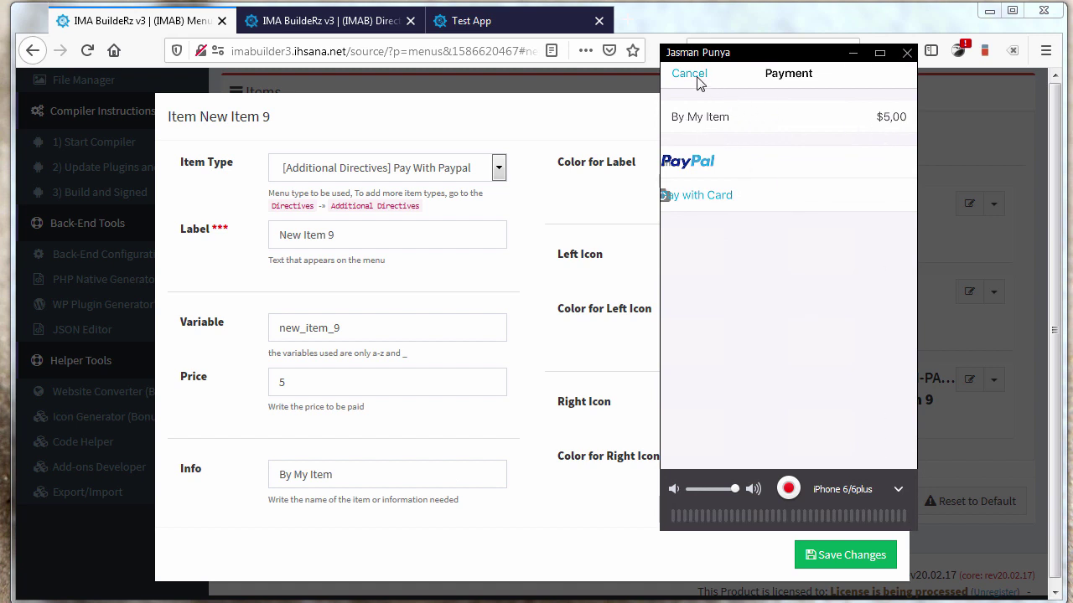
click(664, 197)
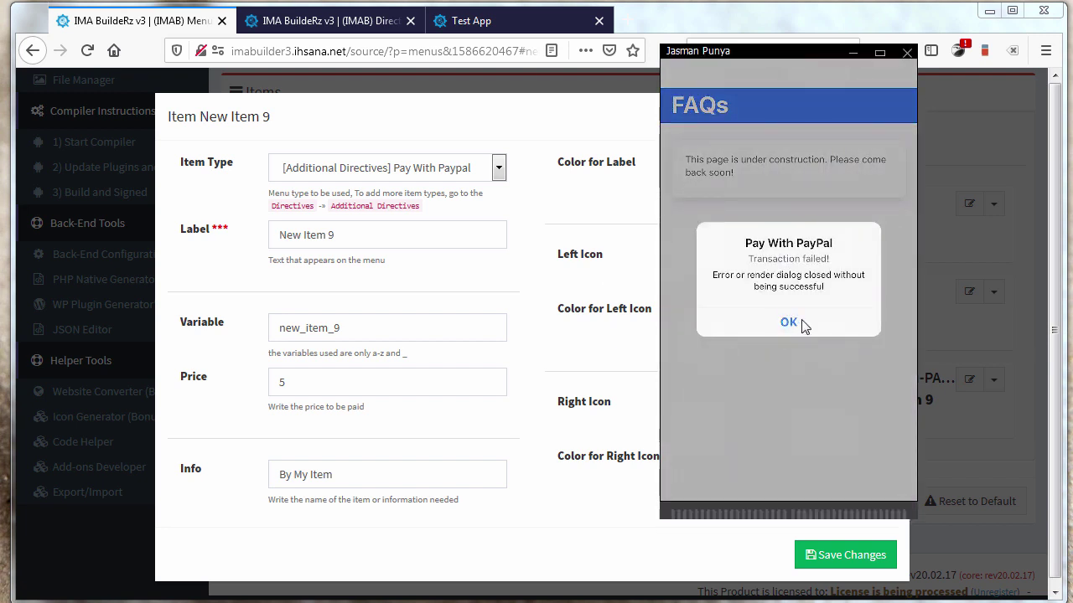
click(792, 329)
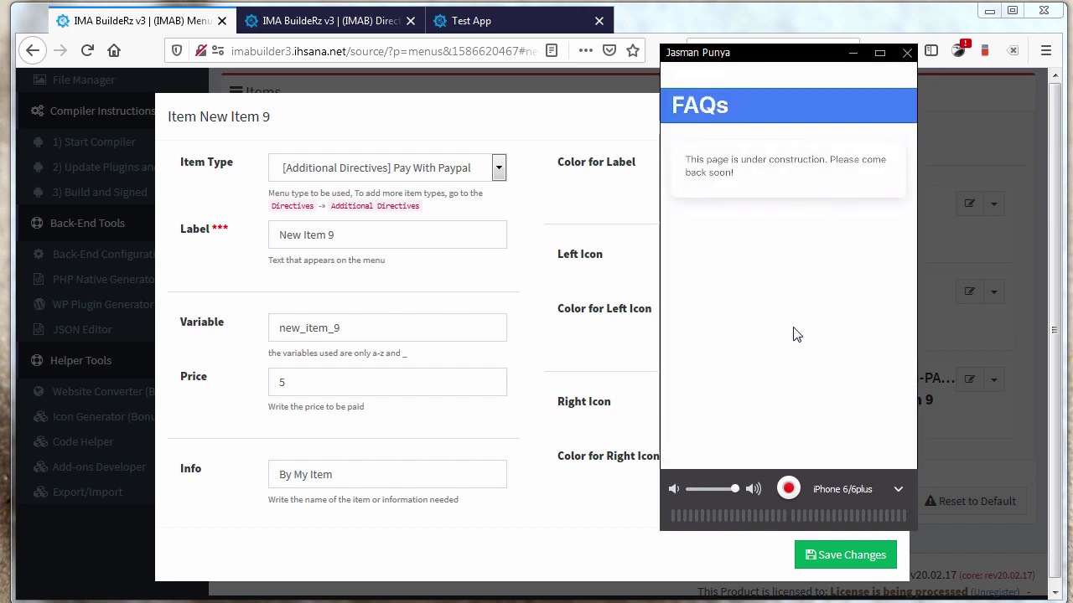
Step: Change the label of New Item 9 to Buy With Paypal and save the item
click(623, 378)
click(380, 327)
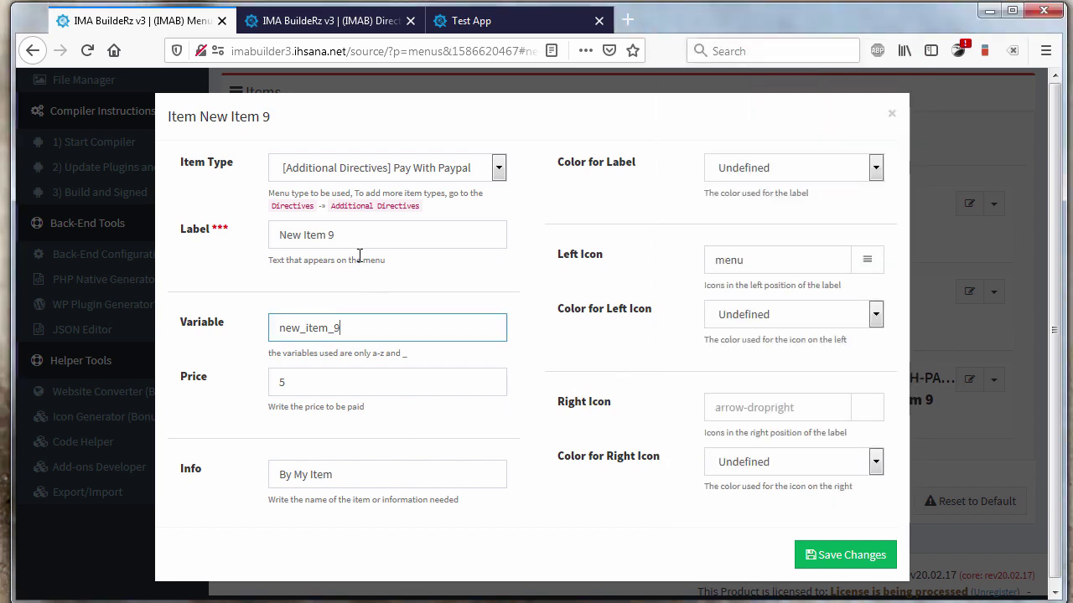
drag(359, 235, 157, 227)
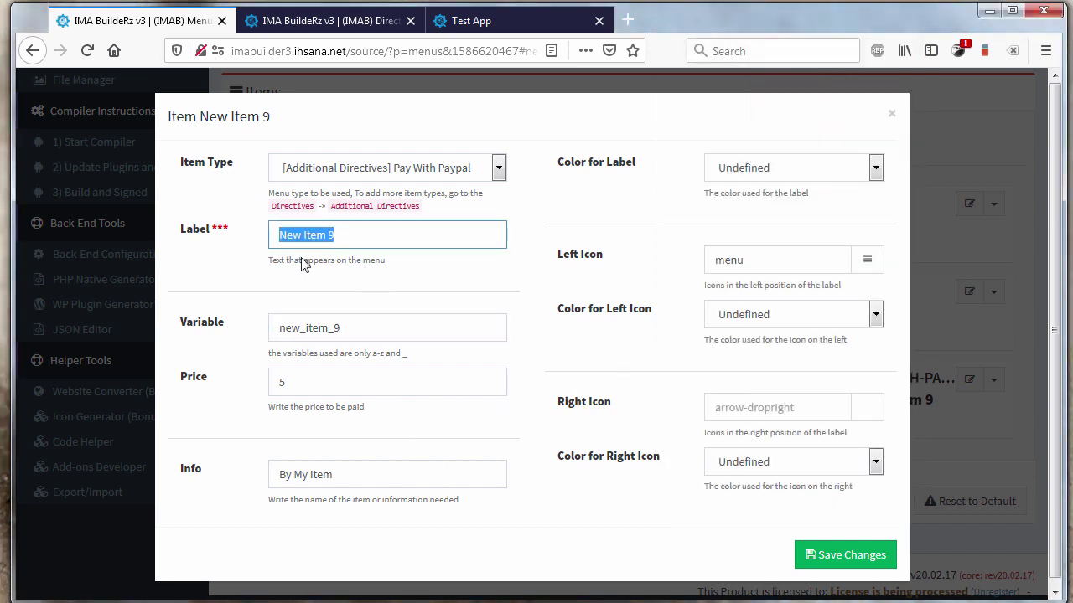
text(Bu)
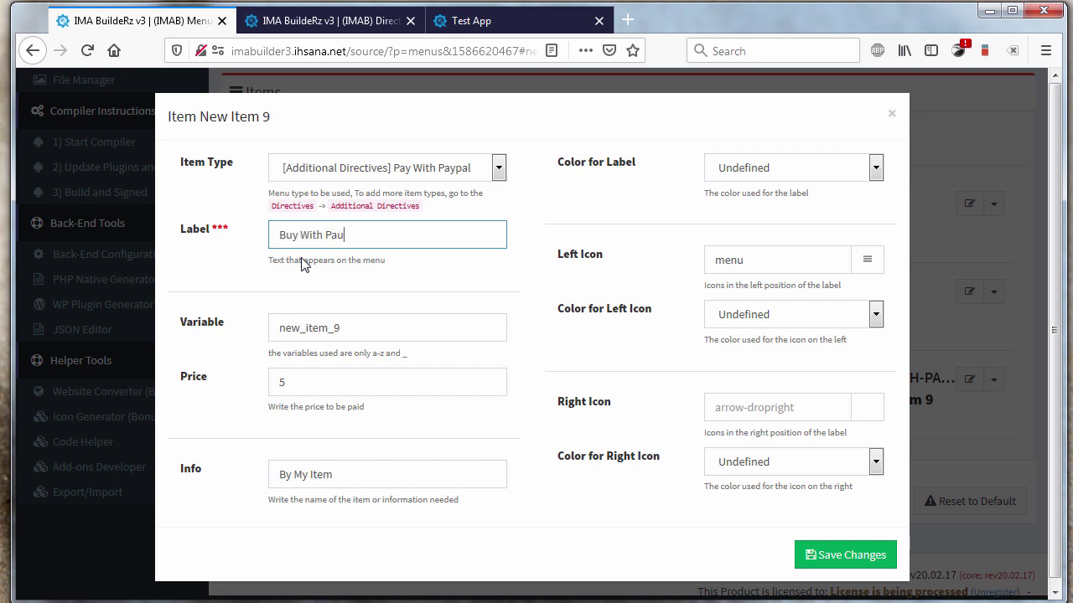
text(y With Paypal)
click(830, 557)
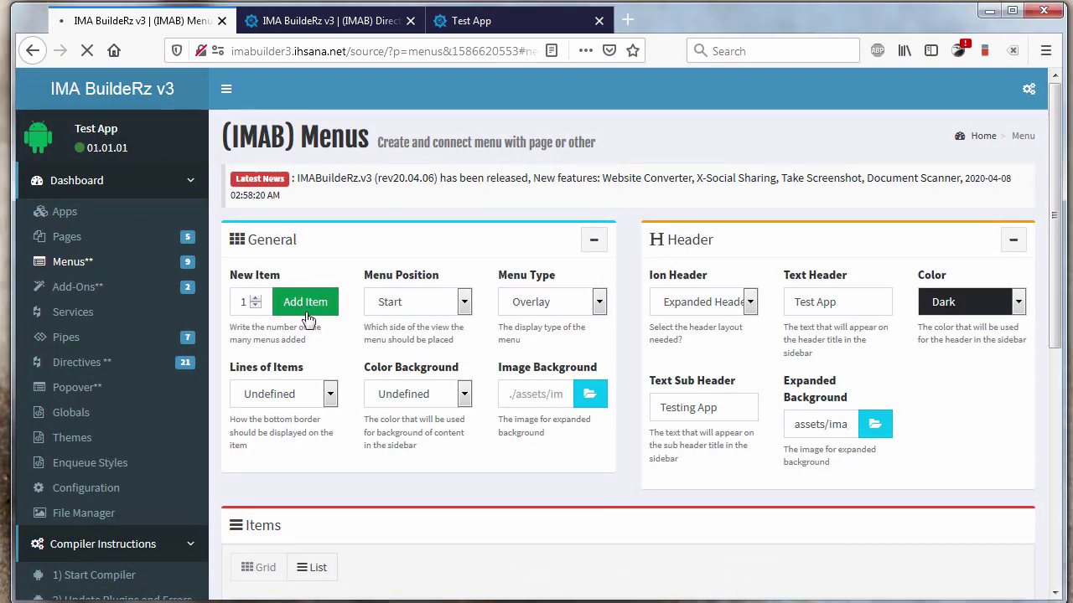
Step: Add 1 new item to the menu and locate it in the Items list
click(306, 313)
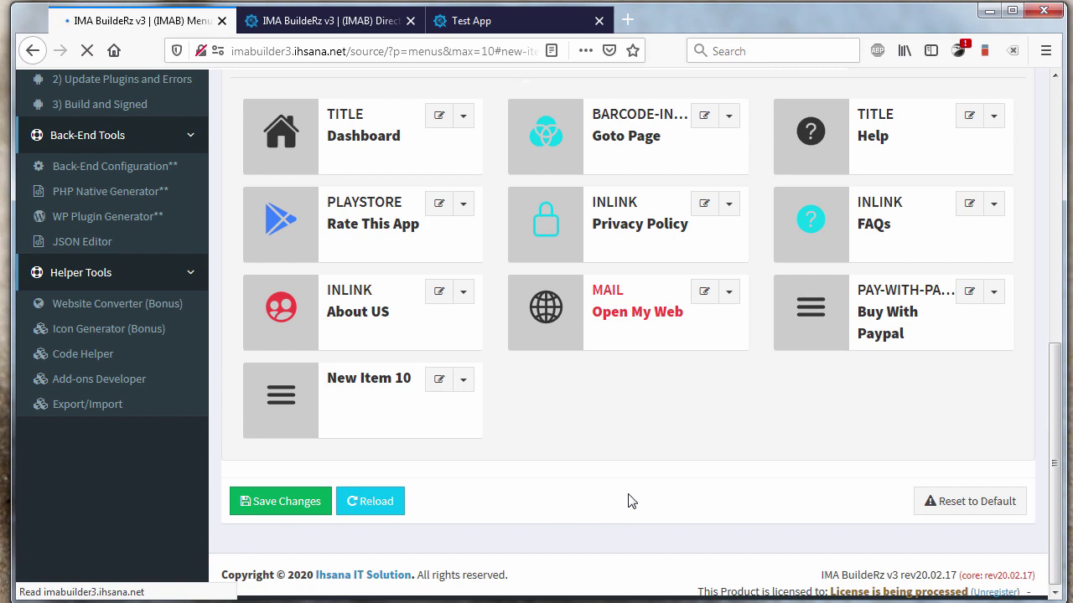
scroll(642, 488, up, 6)
scroll(641, 488, down, 6)
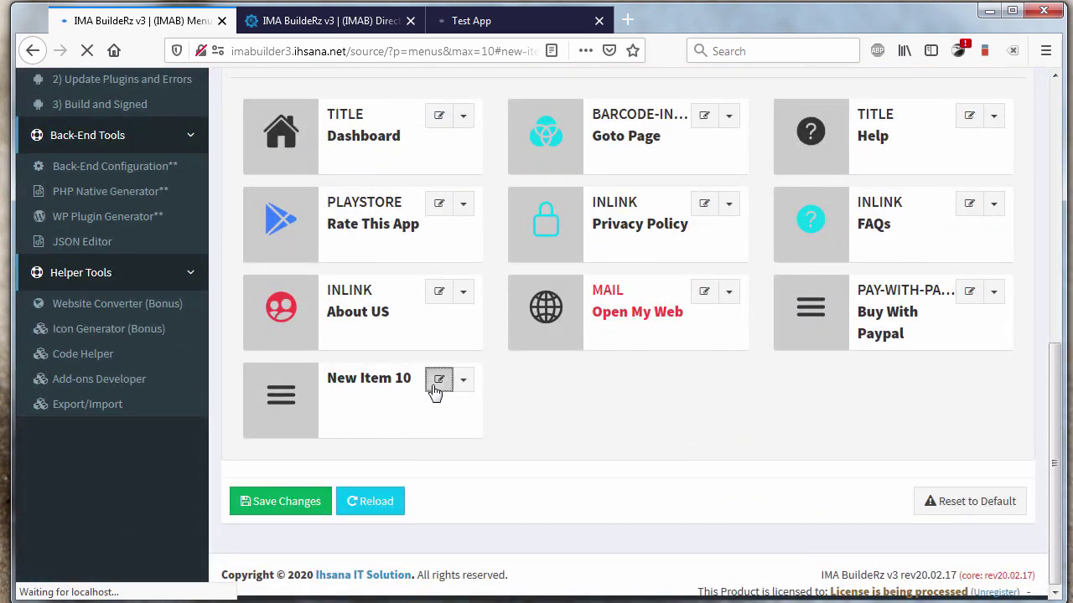
Step: Edit New Item 10 and set its item type to X - Social Sharing
click(437, 382)
click(411, 170)
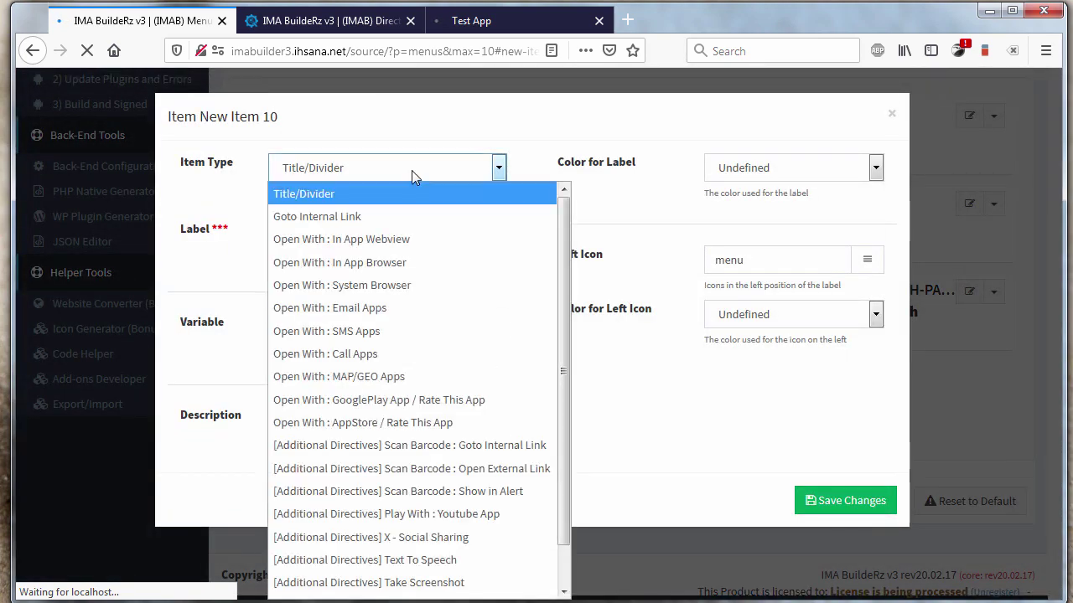
scroll(435, 377, down, 2)
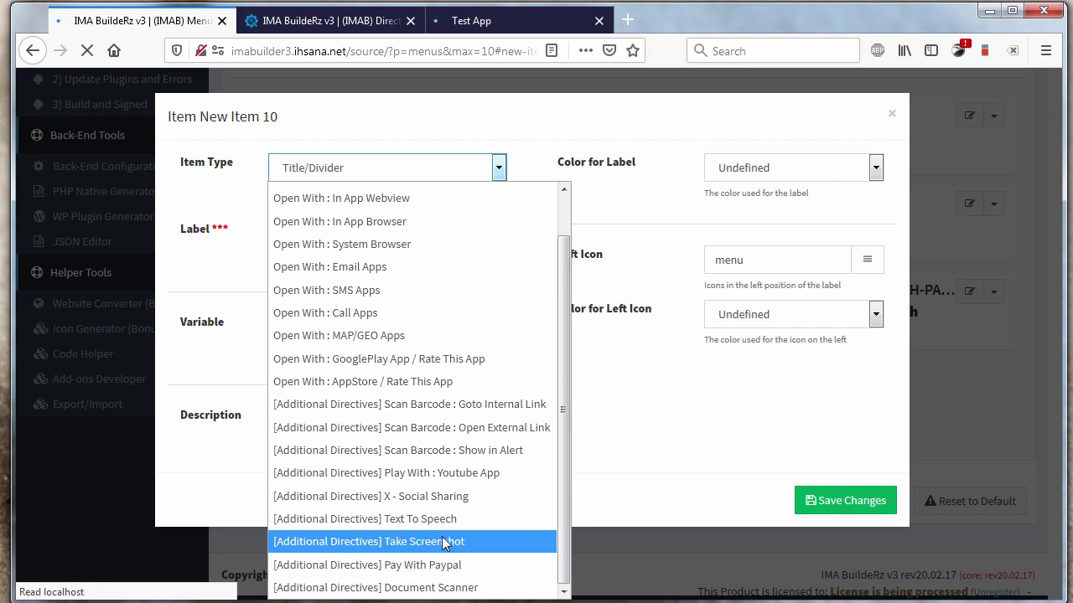
key(Escape)
key(End)
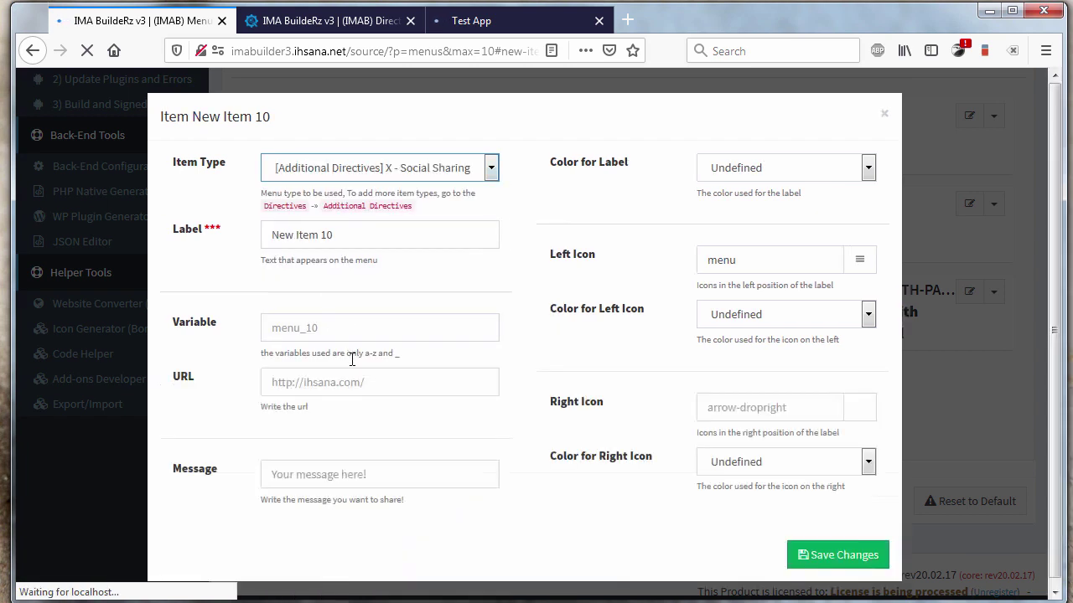
click(327, 381)
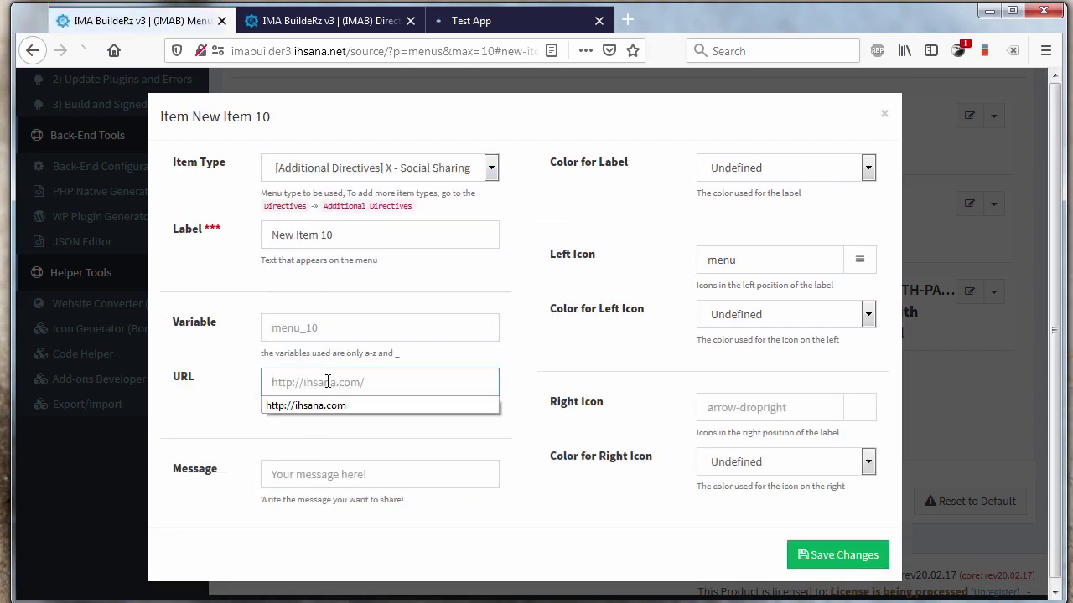
click(316, 403)
click(305, 475)
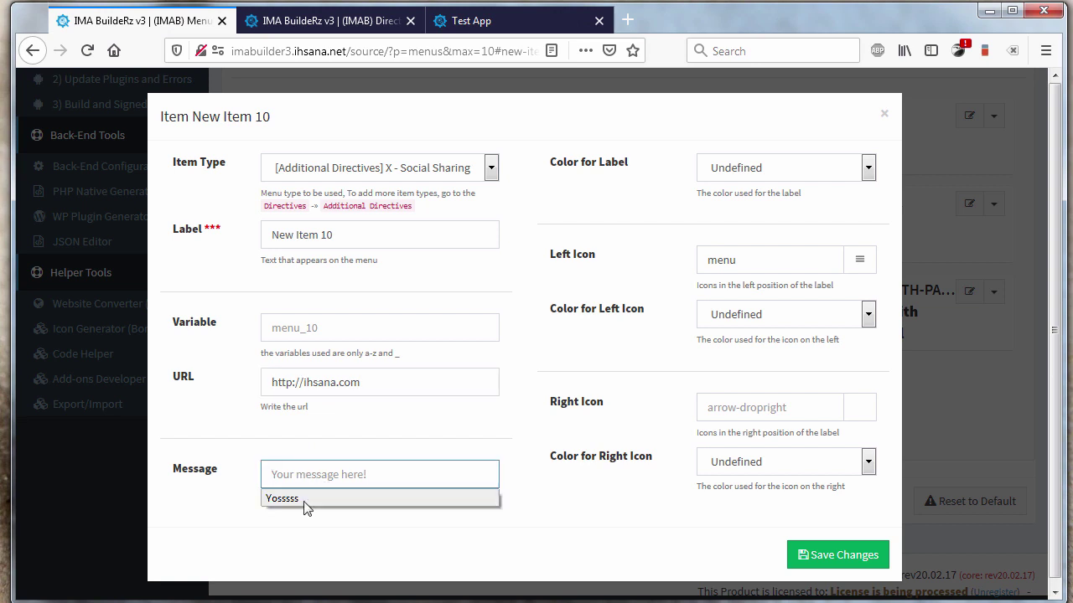
click(300, 497)
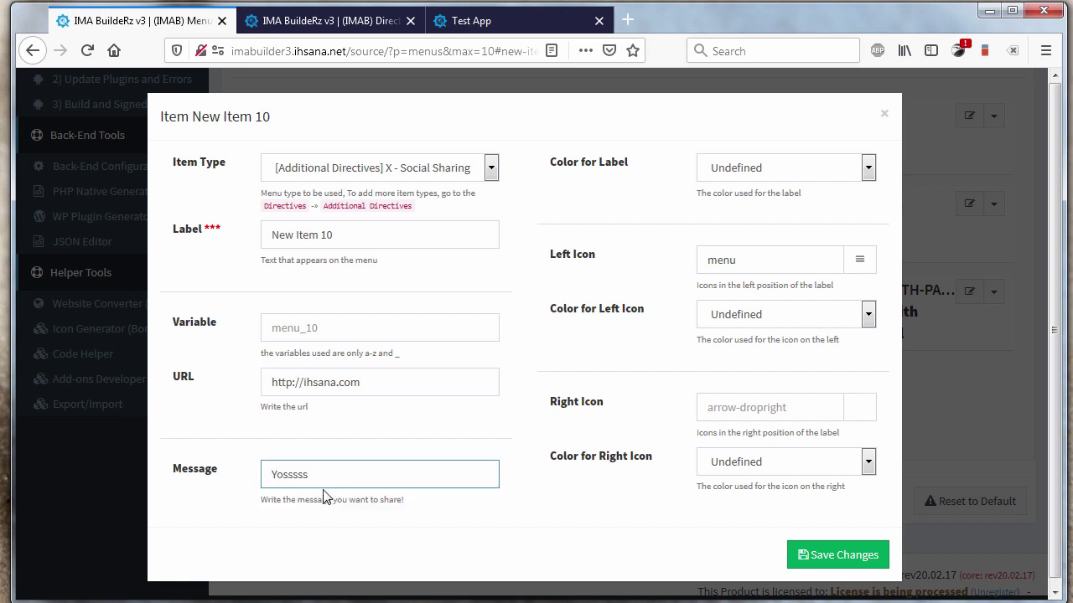
click(409, 475)
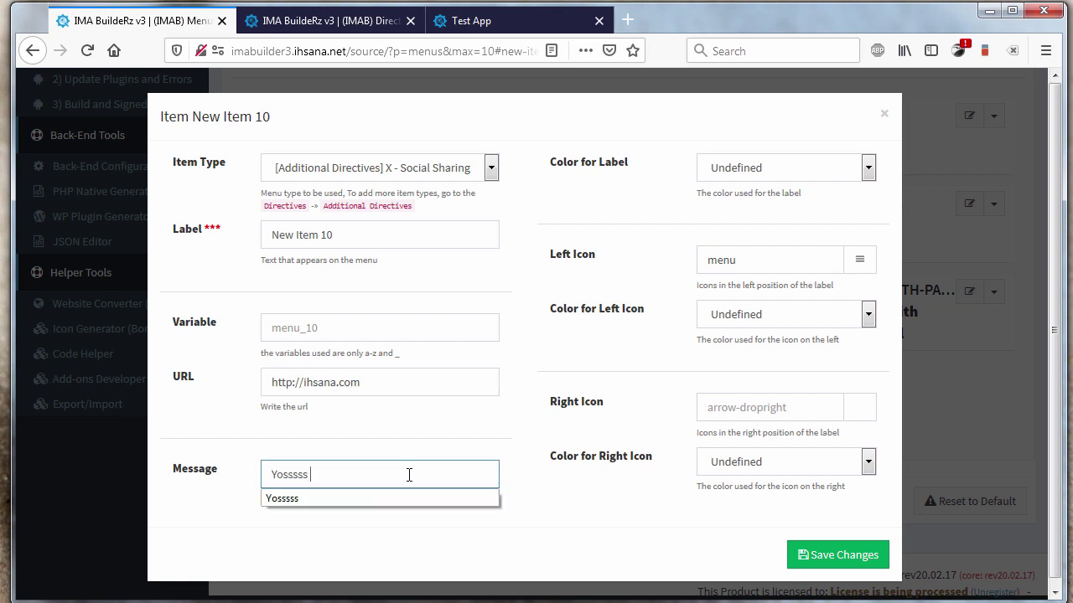
click(496, 471)
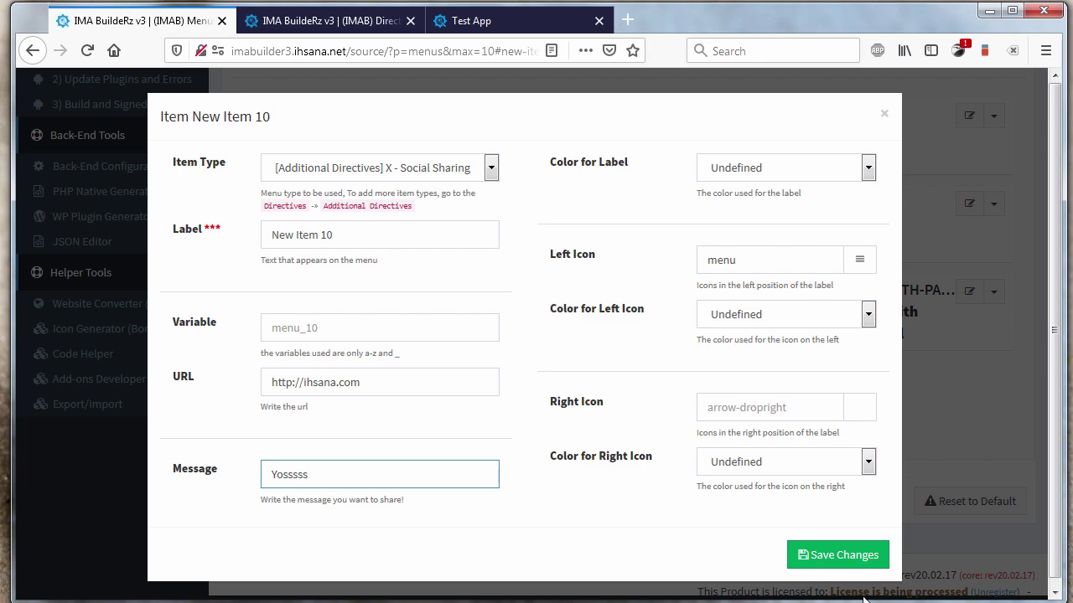
click(853, 565)
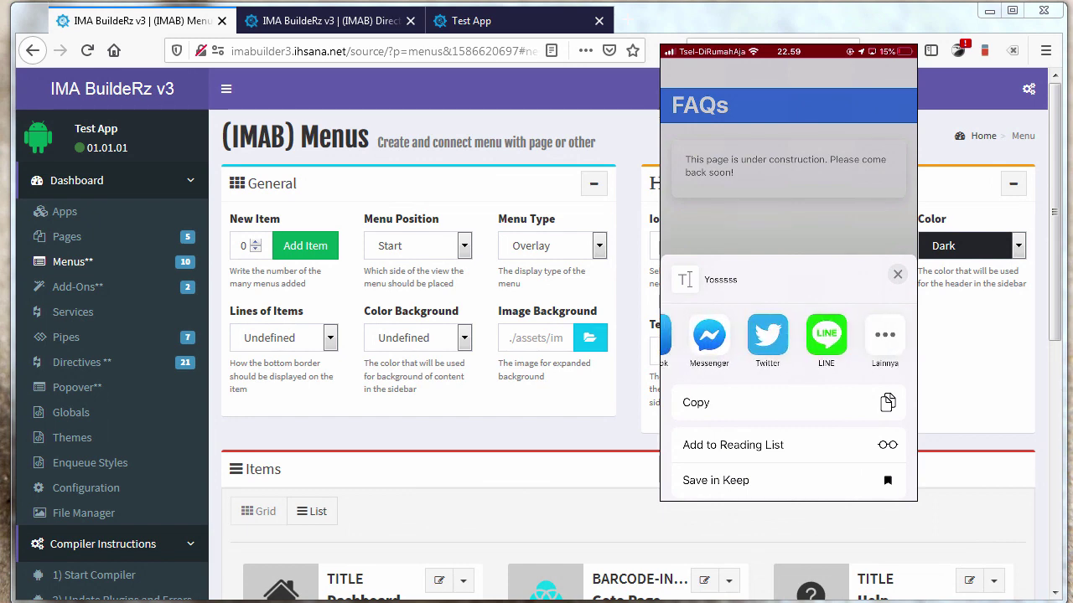
Step: Examine the share sheet in the phone mirror window and compare it with the Label and Message fields of the Share It item
mouse_move(731, 285)
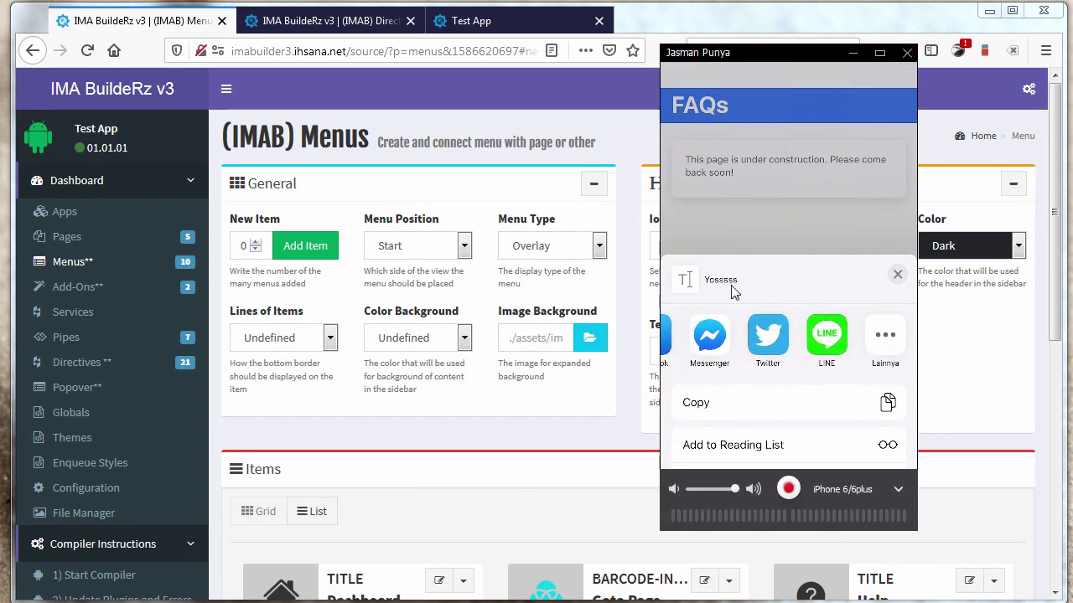
click(461, 492)
scroll(620, 479, down, 4)
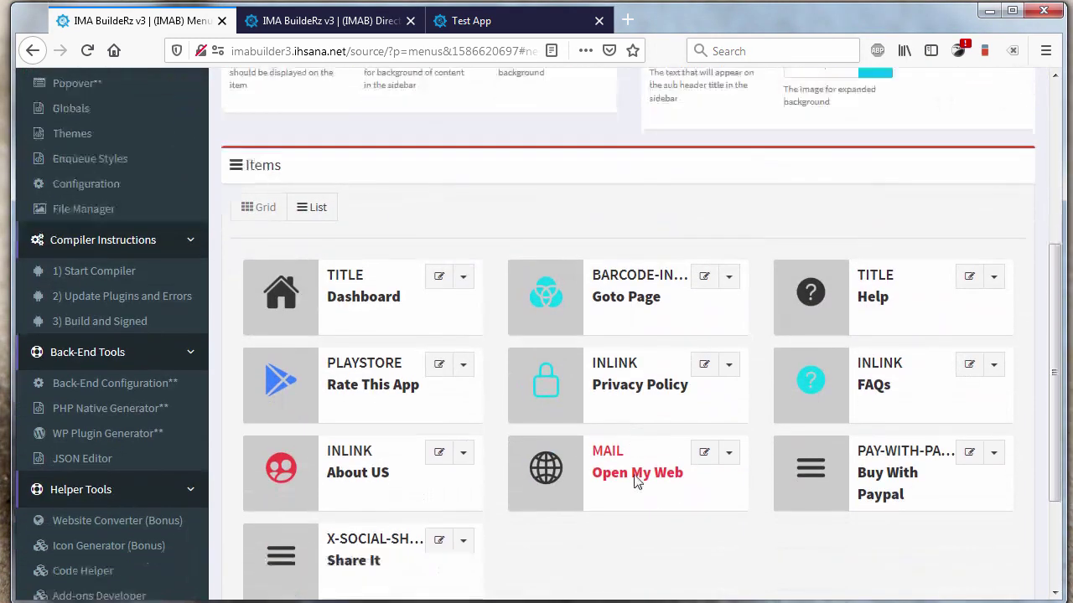
scroll(637, 482, down, 3)
click(441, 381)
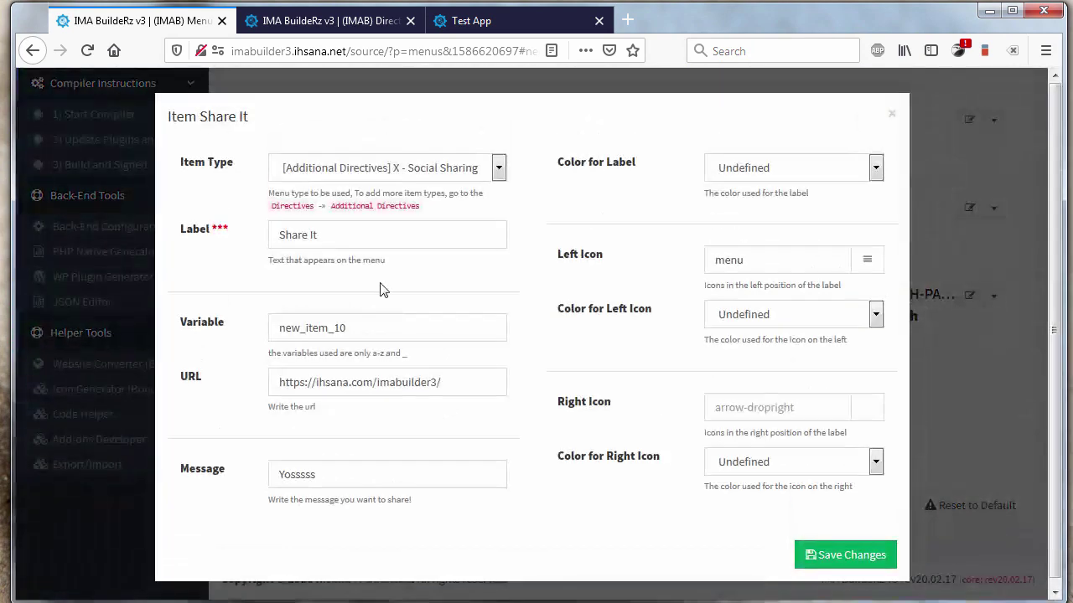
click(316, 237)
click(319, 475)
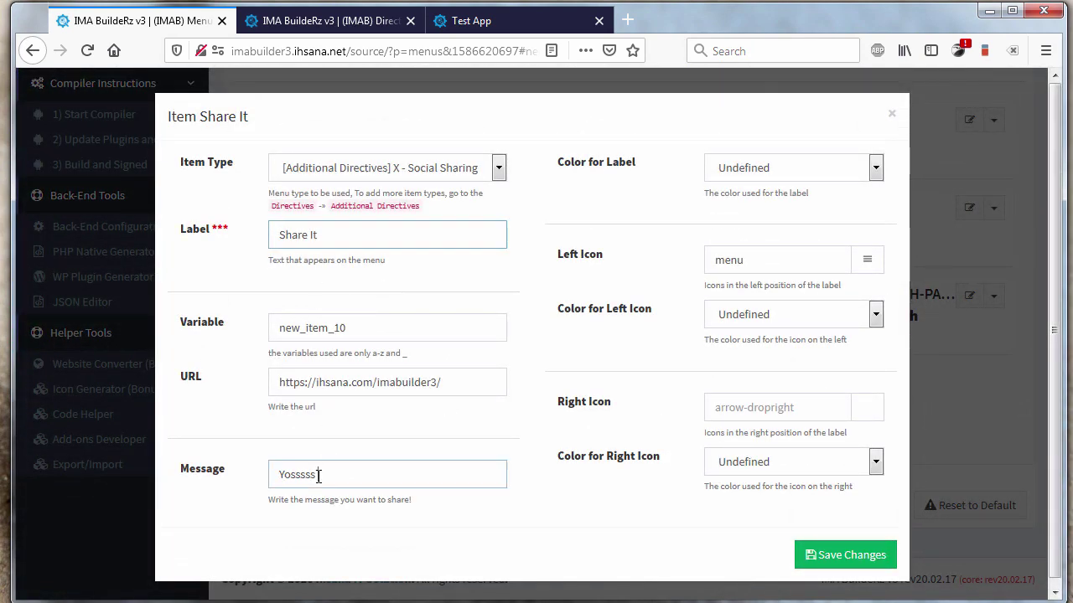